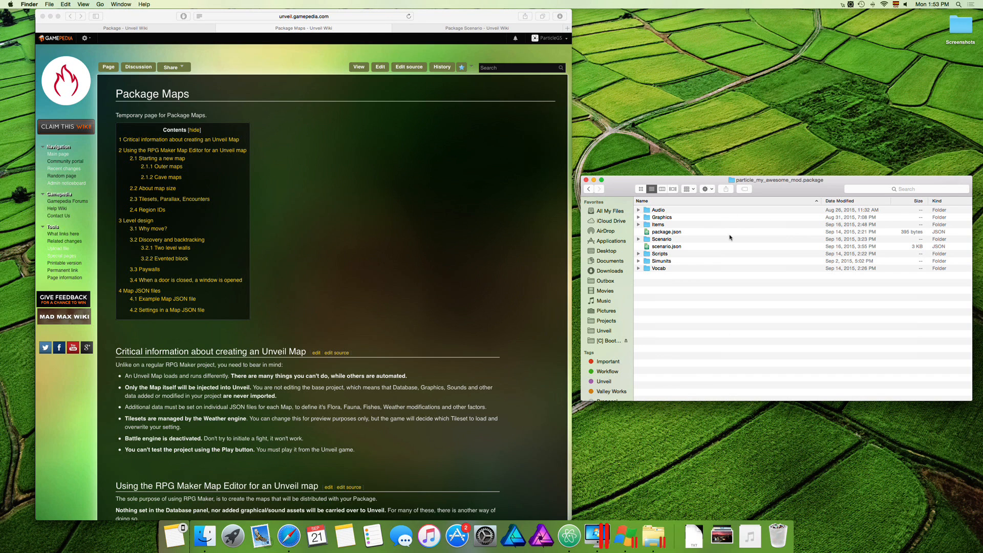
# Open the Scenario folder inside particle_my_awesome_mod.package, starting from the Packages folder
pyautogui.press('super+Up')
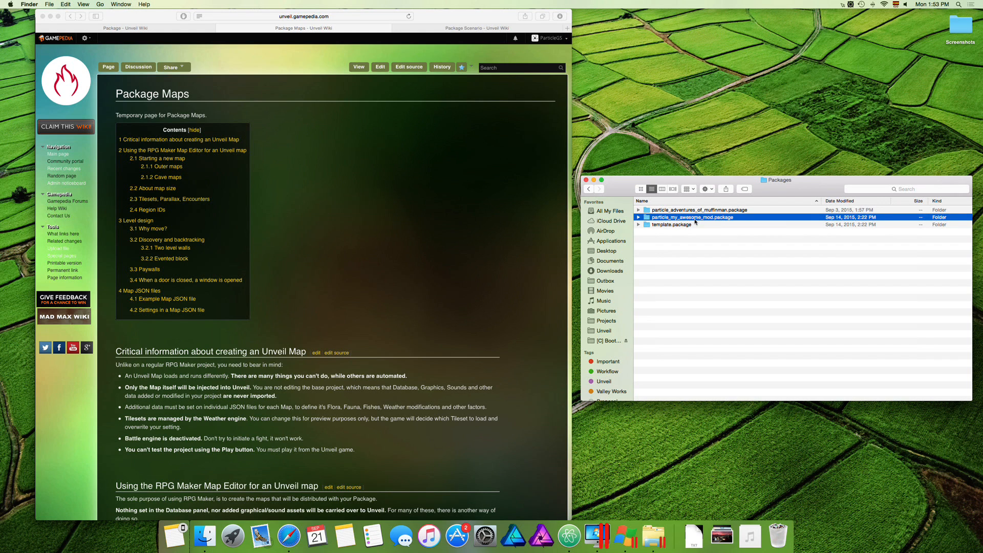
pyautogui.press('super+Down')
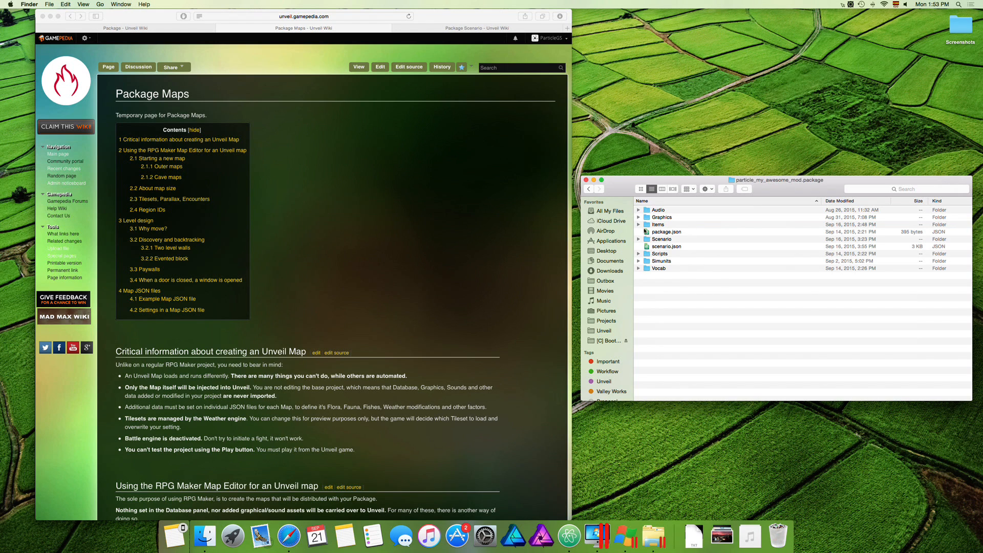
pyautogui.click(670, 246)
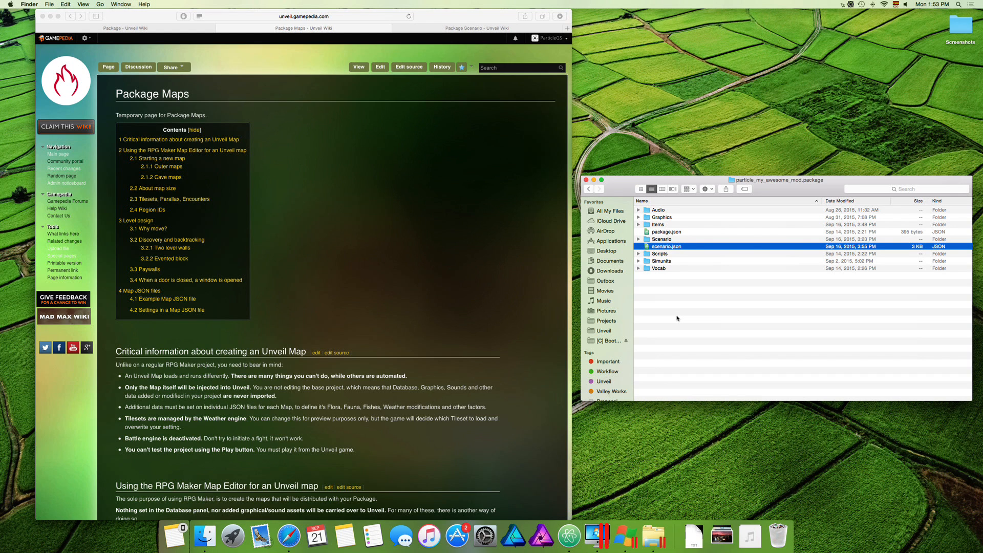
pyautogui.press('Up')
pyautogui.press('super+Down')
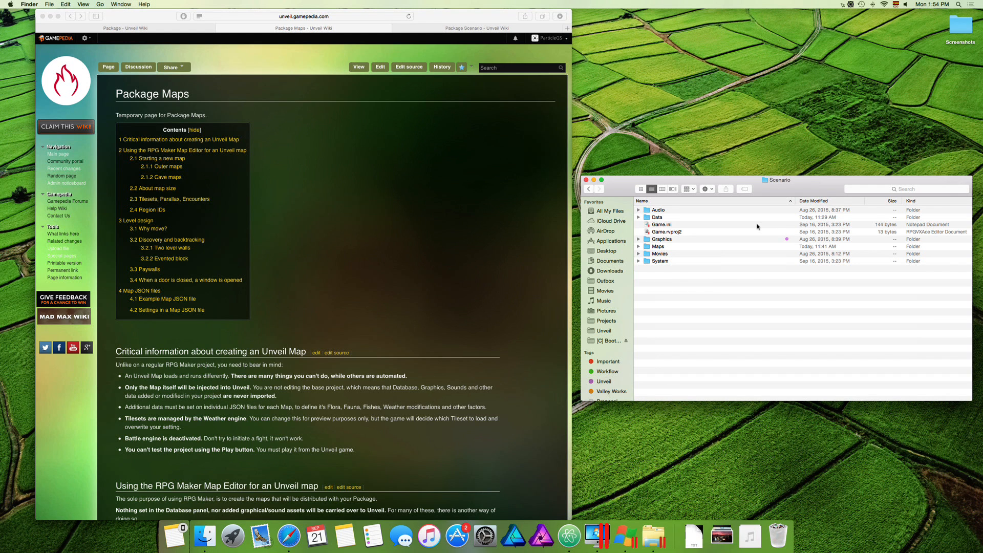
# Look at the scenario project's Game.rvproj2 file and the subfolders of its Audio folder
pyautogui.click(657, 211)
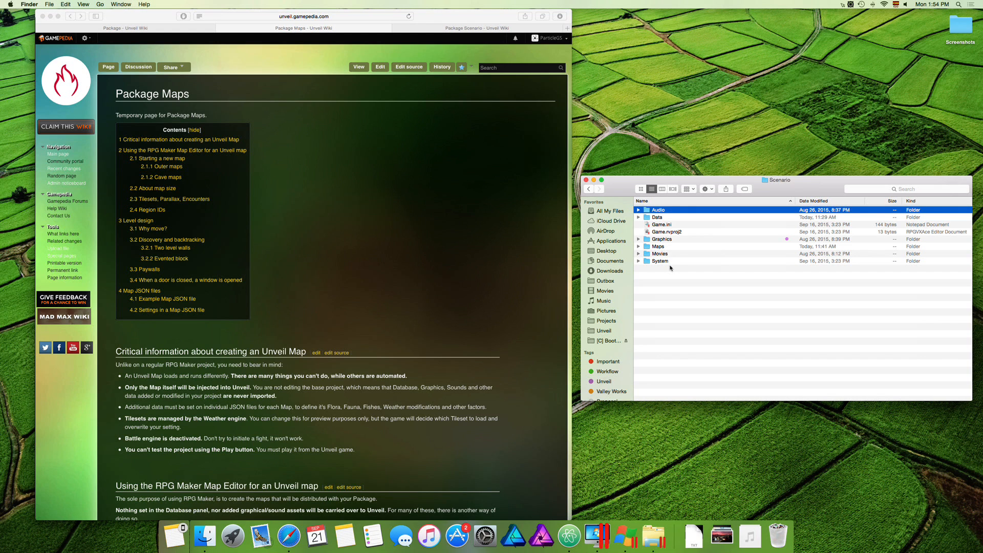
pyautogui.click(677, 232)
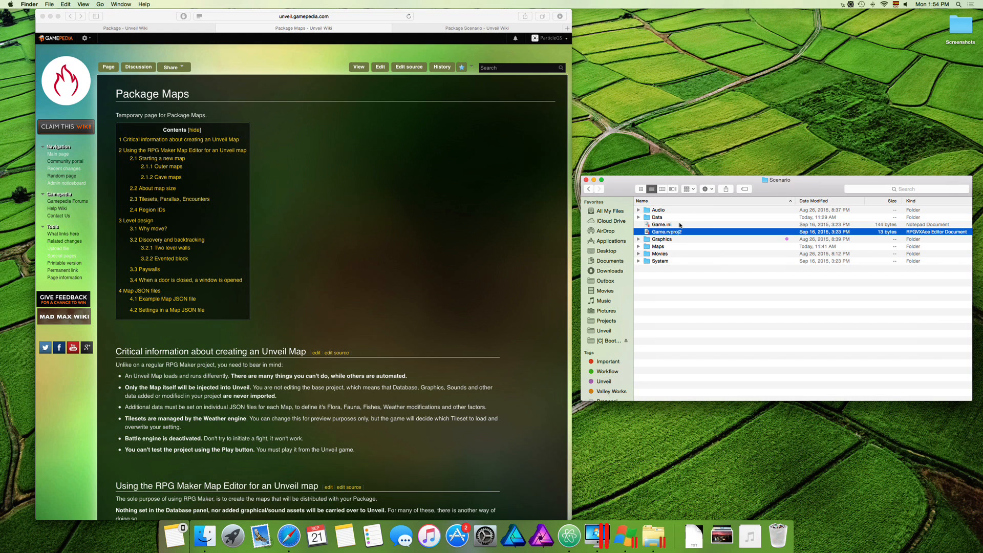
pyautogui.click(656, 211)
pyautogui.click(638, 211)
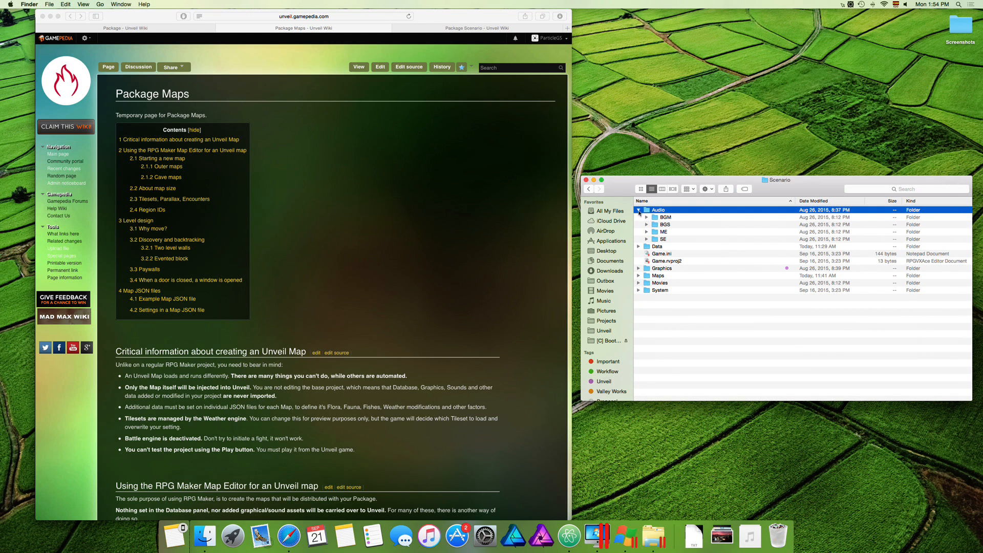
pyautogui.click(639, 211)
# Examine the Data folder, singling out the map files Map001.rvdata2 through Map007.rvdata2, and collapse it again
pyautogui.click(638, 218)
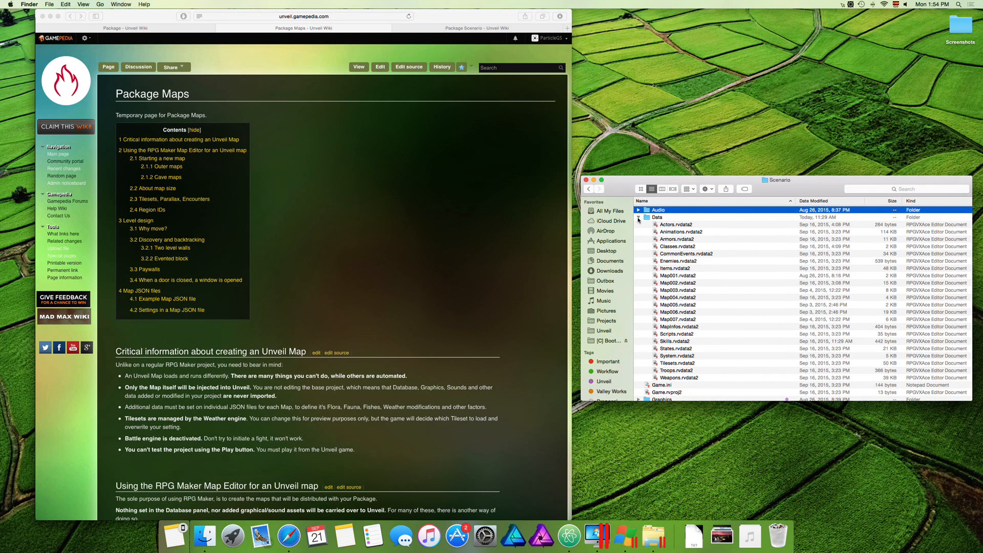
pyautogui.click(707, 278)
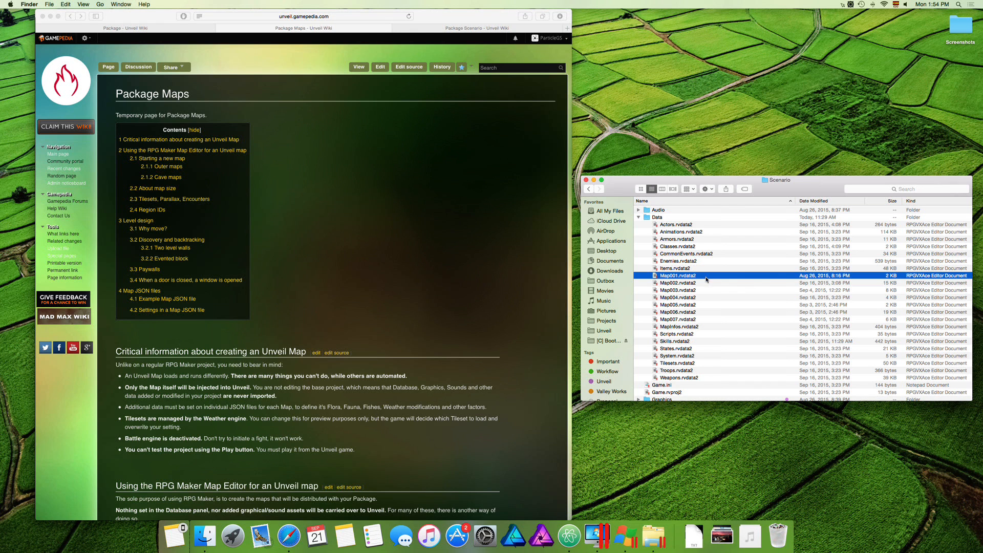
pyautogui.keyDown('shift'); pyautogui.click(695, 319); pyautogui.keyUp('shift')
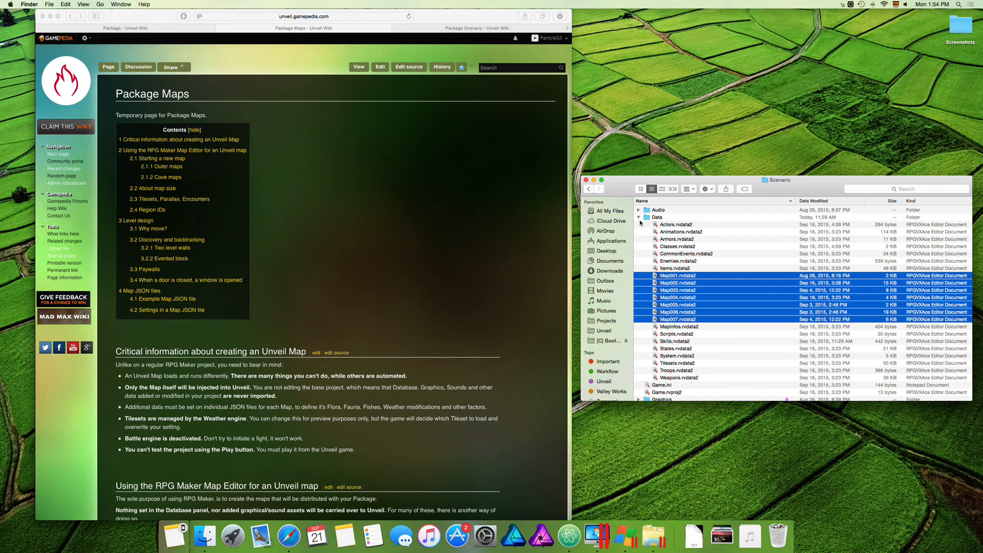
pyautogui.click(639, 219)
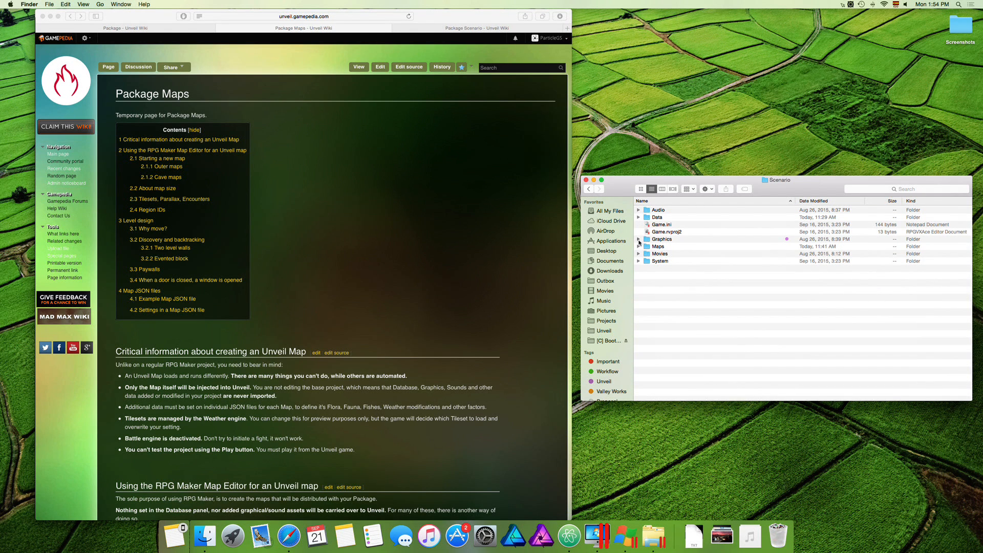
# Expand the Tilesets folder inside Graphics and preview the Island Outside_A2.png tileset
pyautogui.click(639, 240)
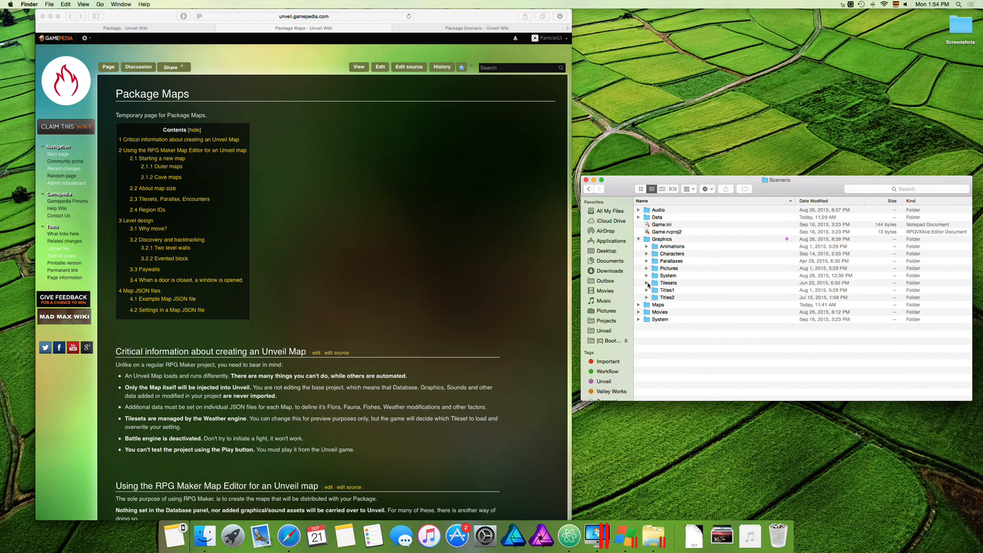
pyautogui.click(646, 283)
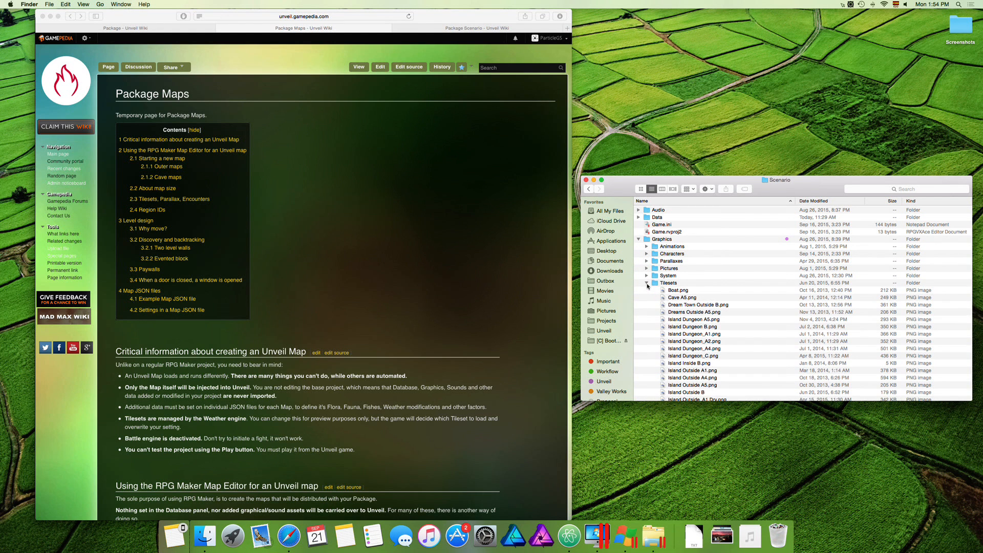
pyautogui.click(701, 341)
pyautogui.scroll(-5, 703, 348)
pyautogui.click(704, 356)
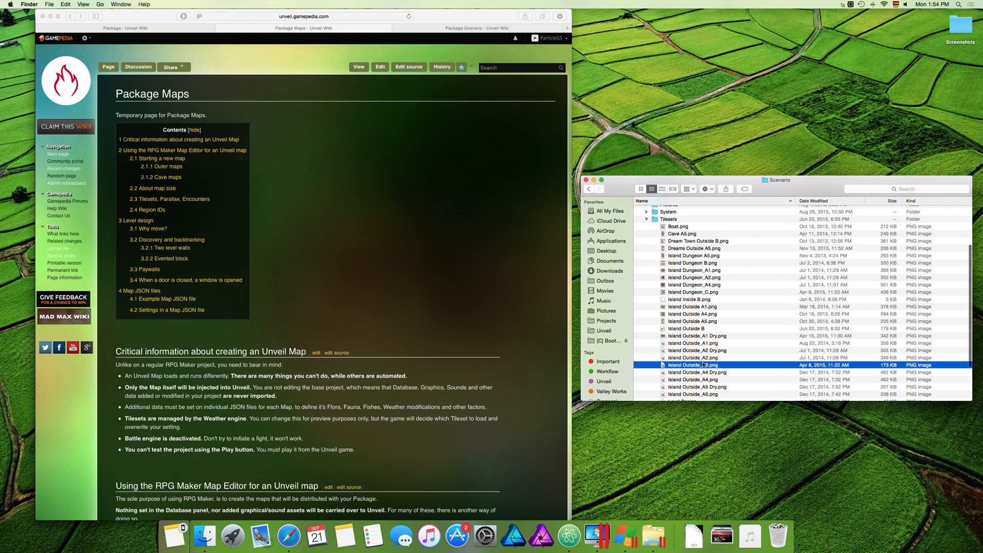
pyautogui.press('space')
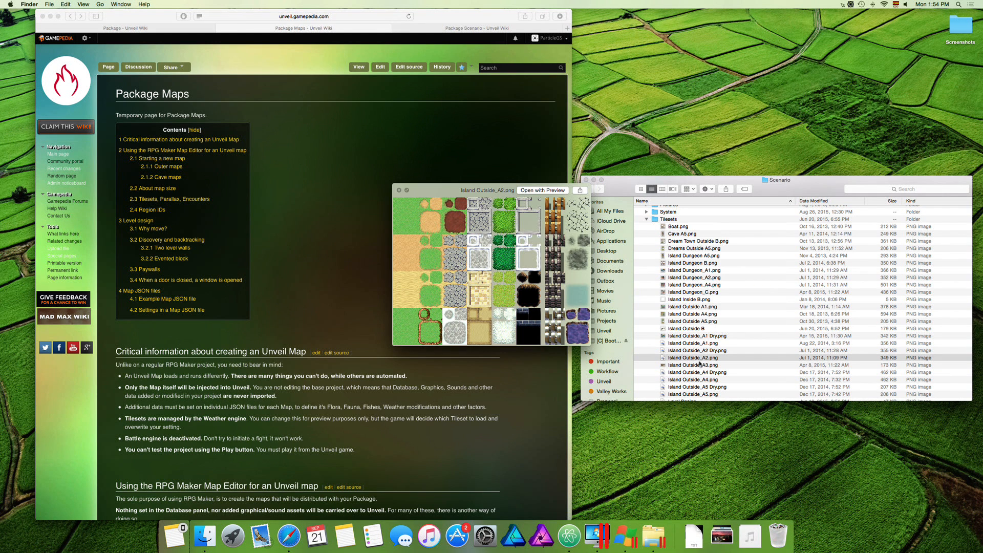
# Preview the Island Outside_A5 Dry.png tileset, close the preview and collapse the Tilesets folder
pyautogui.scroll(5, 672, 341)
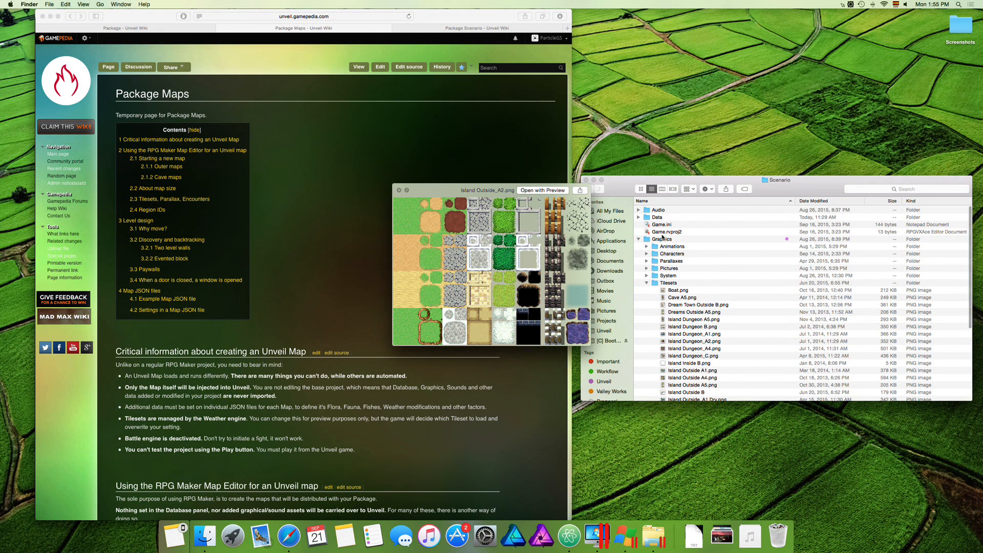
pyautogui.scroll(-5, 672, 246)
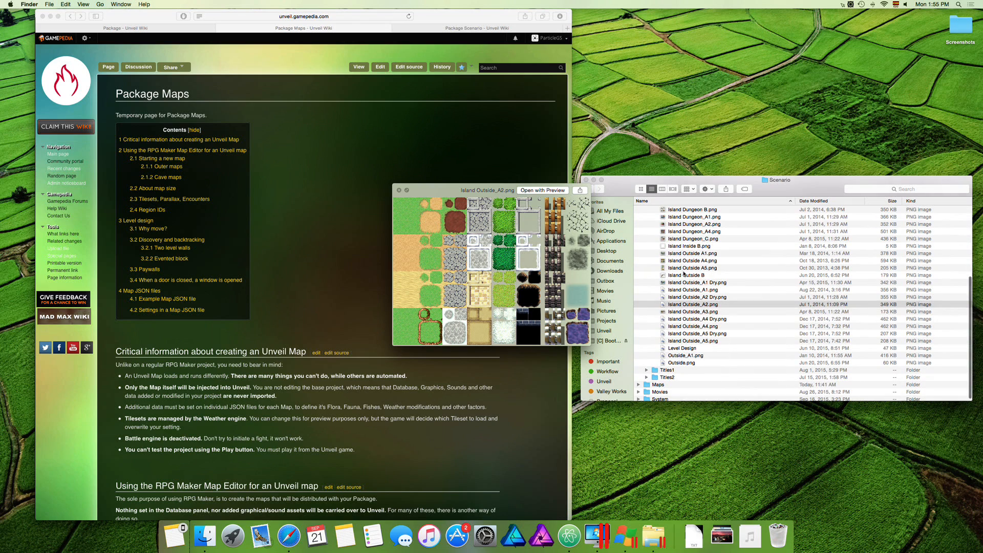
pyautogui.click(711, 326)
pyautogui.press('space')
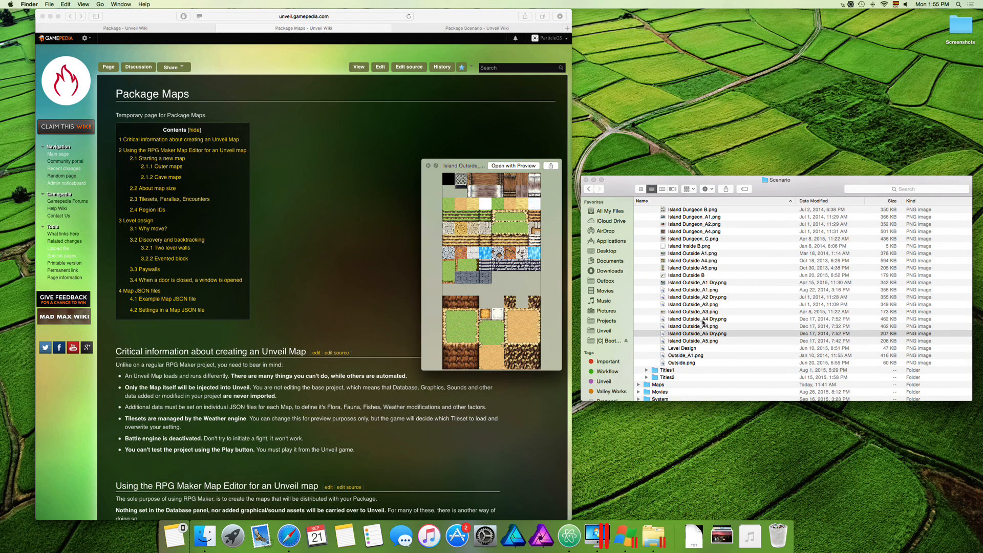
pyautogui.scroll(5, 704, 323)
pyautogui.click(674, 240)
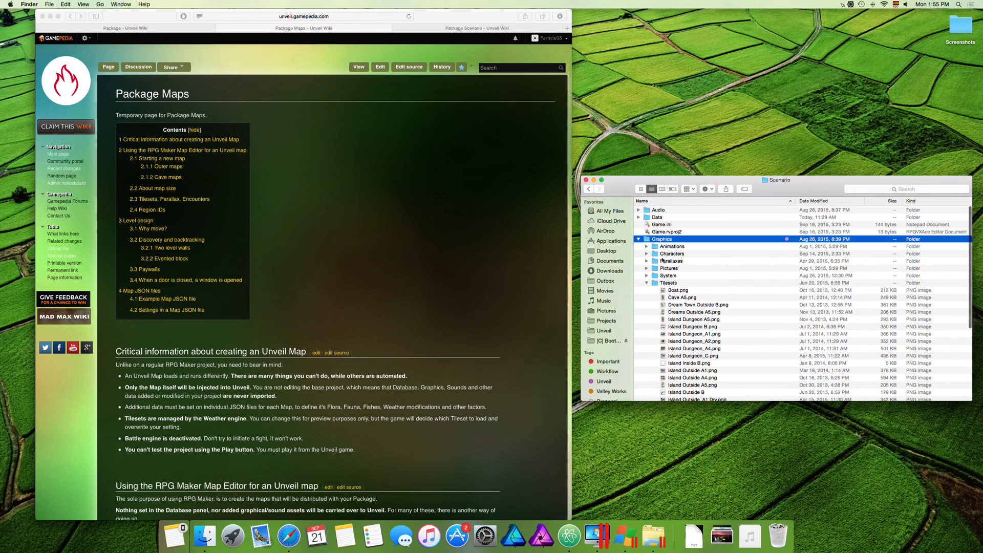
pyautogui.click(647, 283)
pyautogui.click(668, 283)
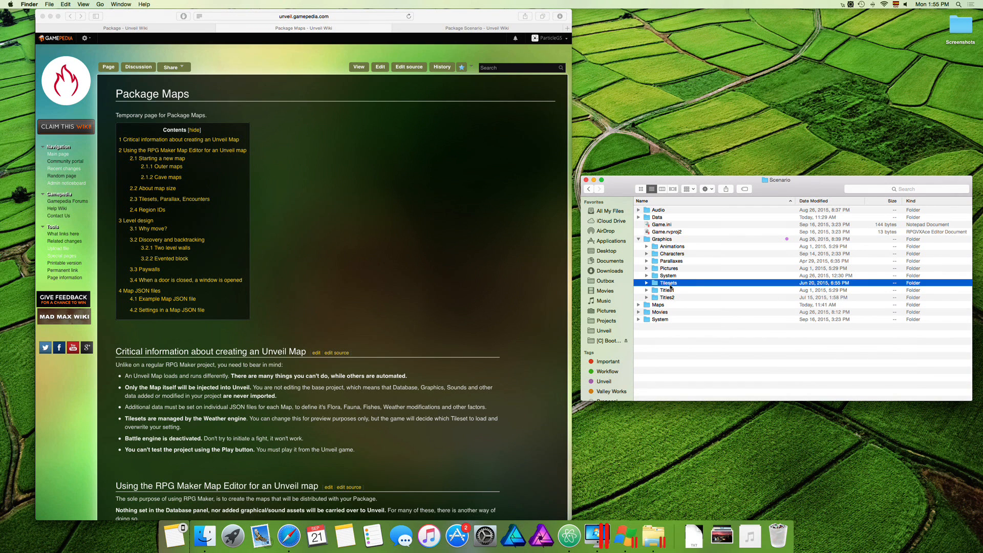
# Collapse the Graphics folder and look through the Maps, Movies and System folders
pyautogui.click(685, 240)
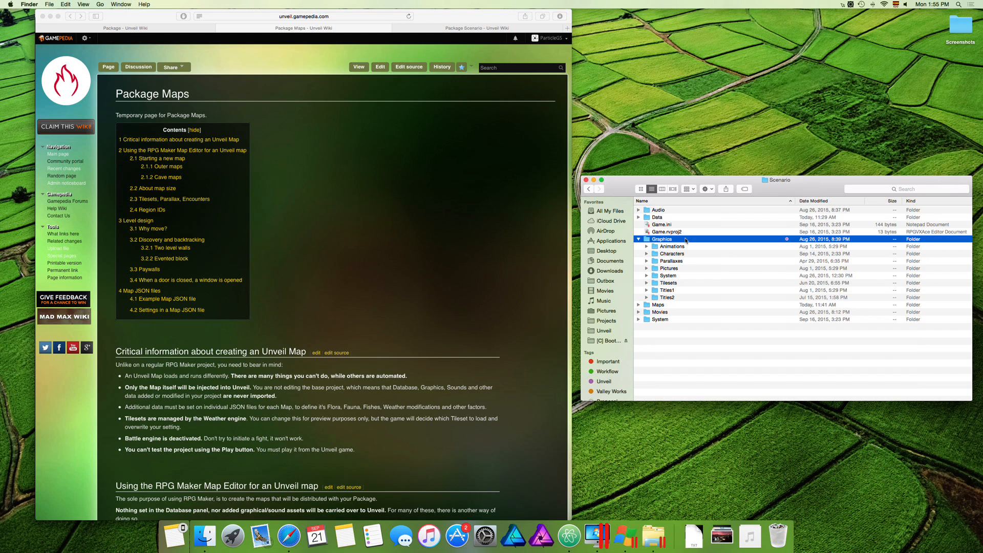
pyautogui.press('Left')
pyautogui.press('Down')
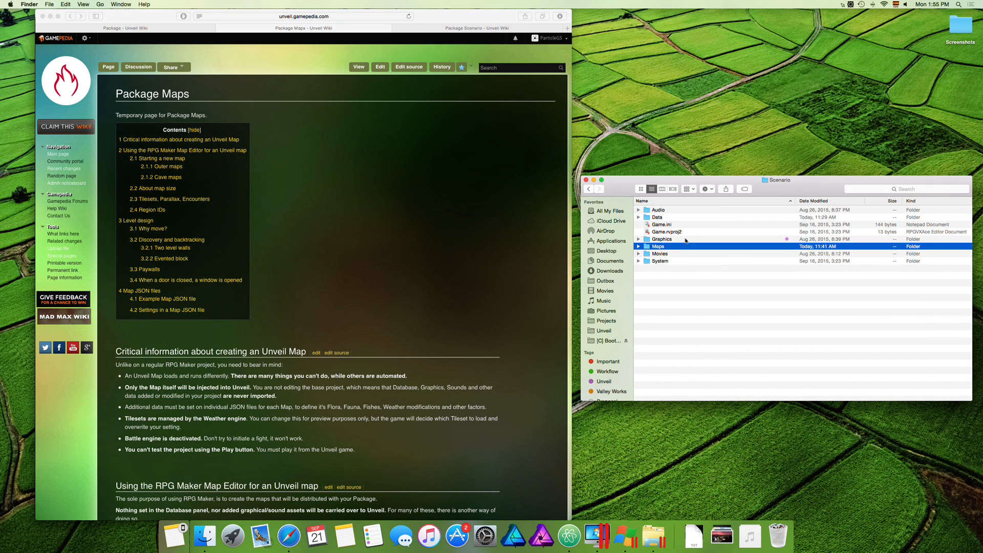
pyautogui.press('Down')
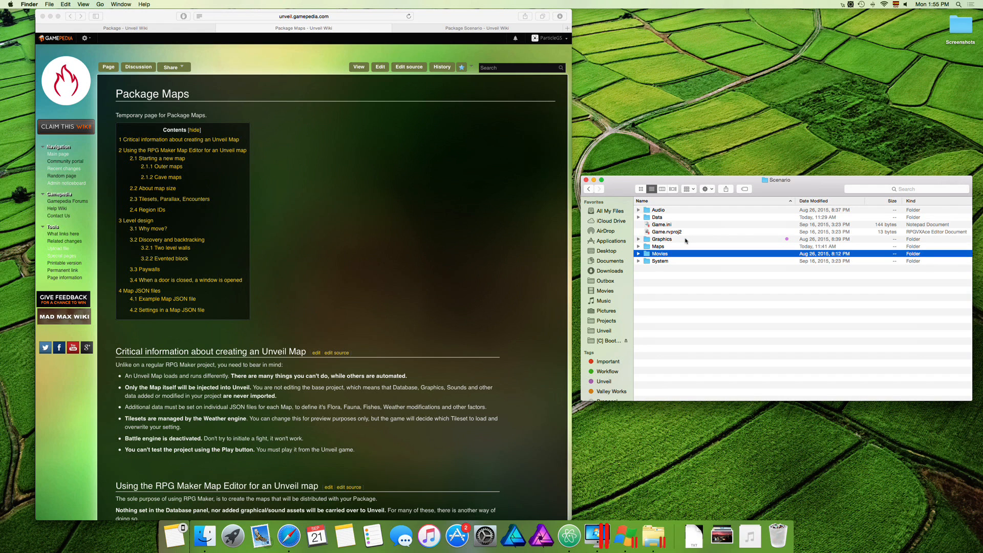
pyautogui.press('Down')
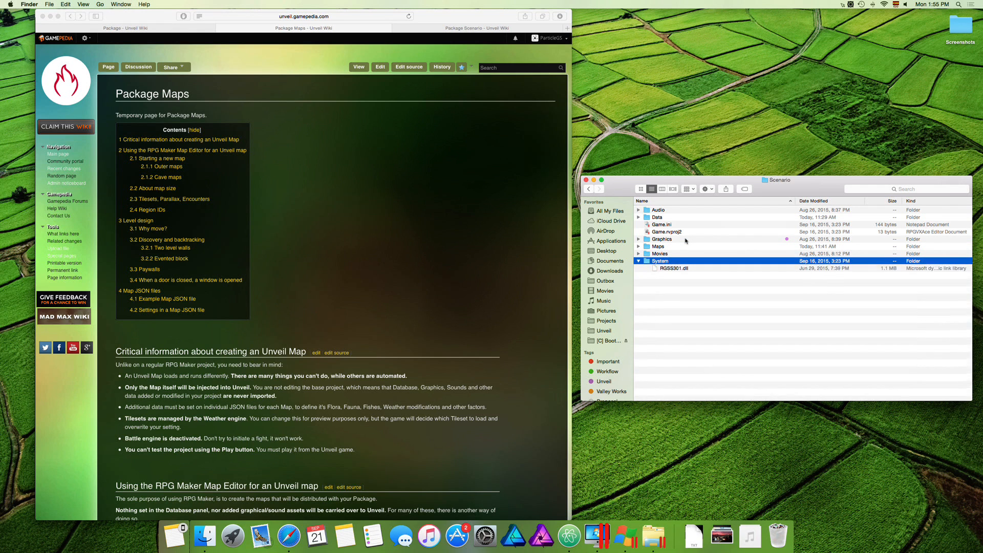
pyautogui.press('Up')
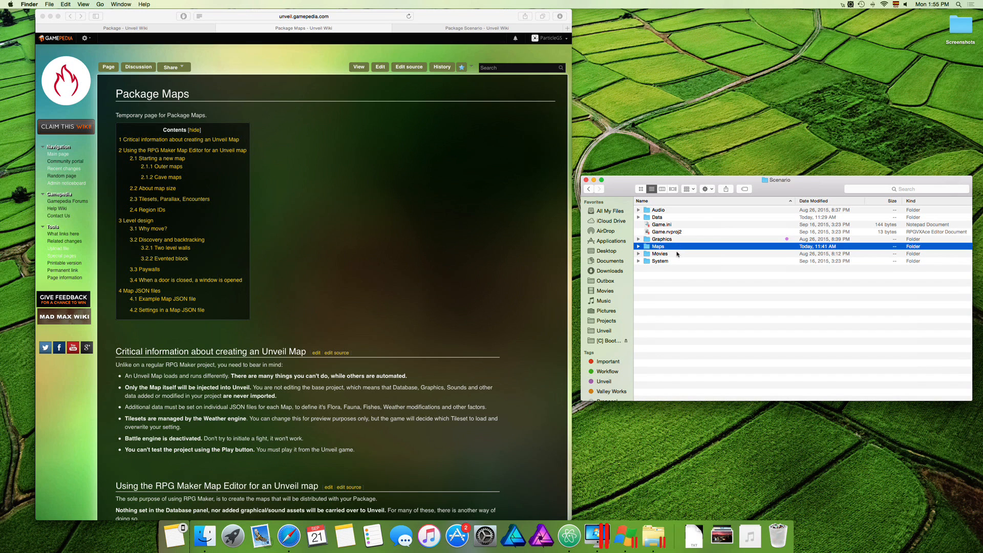
# Highlight every item in the Scenario folder except Data and Maps, and clear the selection
pyautogui.press('super+a')
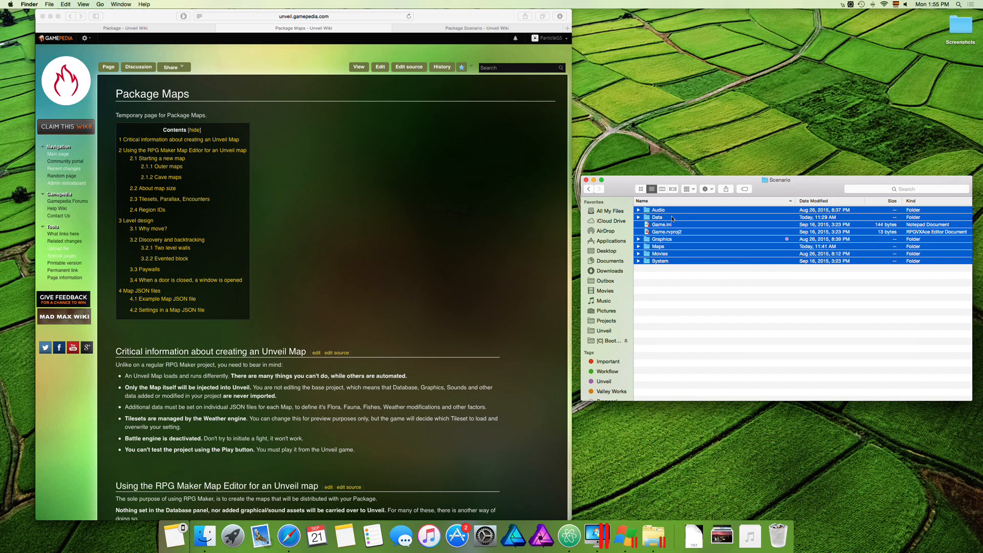
pyautogui.keyDown('super'); pyautogui.click(672, 217); pyautogui.keyUp('super')
pyautogui.keyDown('super'); pyautogui.click(665, 247); pyautogui.keyUp('super')
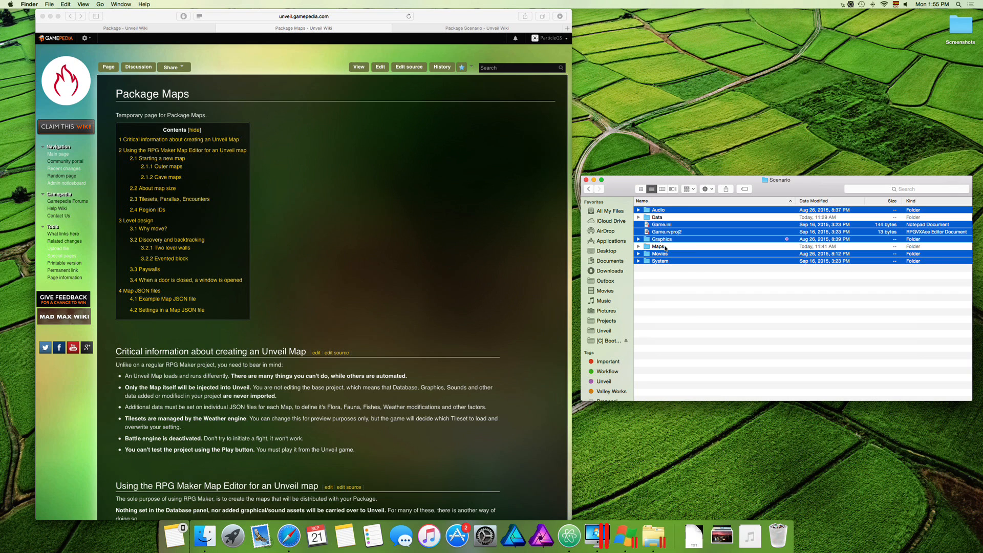
pyautogui.click(697, 320)
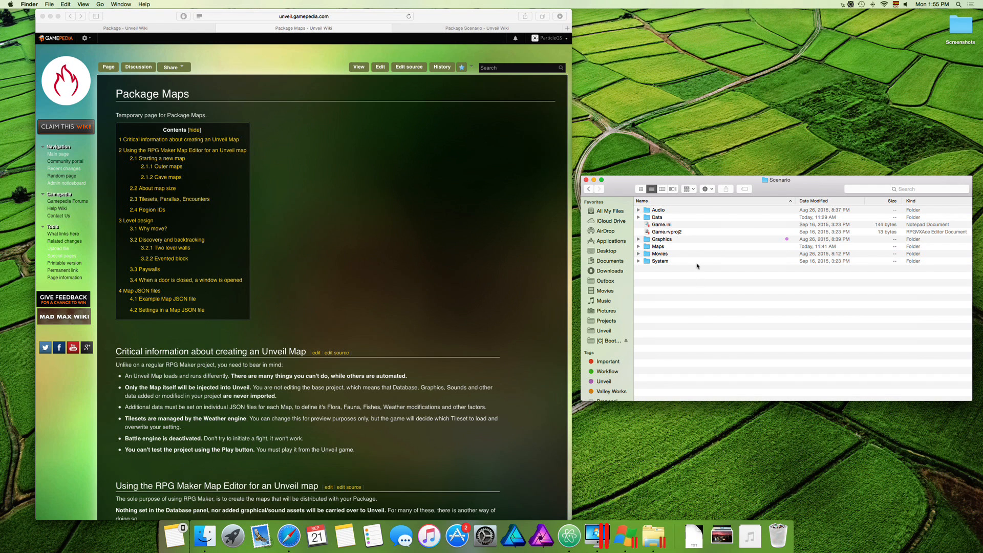
# Look at the JSON file in the Maps folder and collapse the folder again
pyautogui.click(687, 233)
pyautogui.click(662, 247)
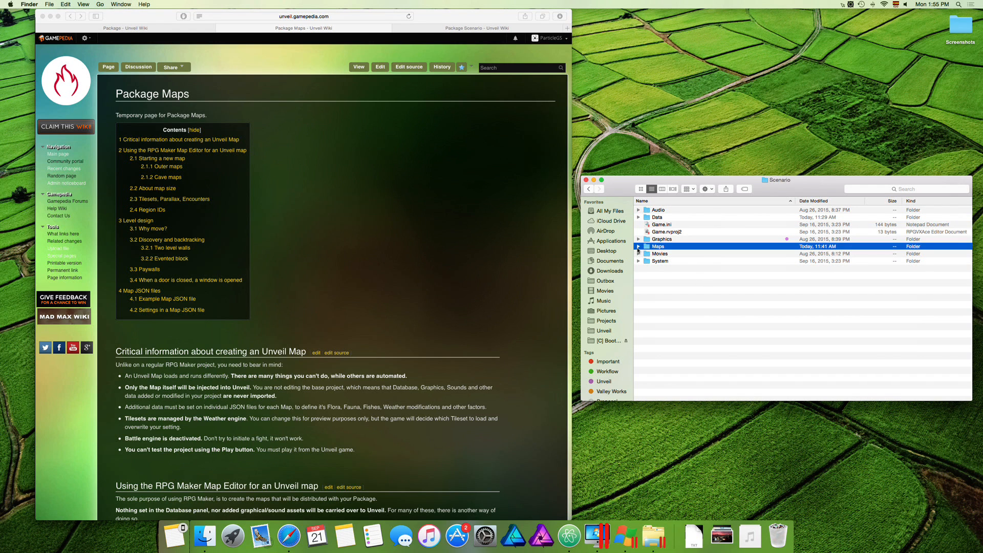
pyautogui.click(638, 247)
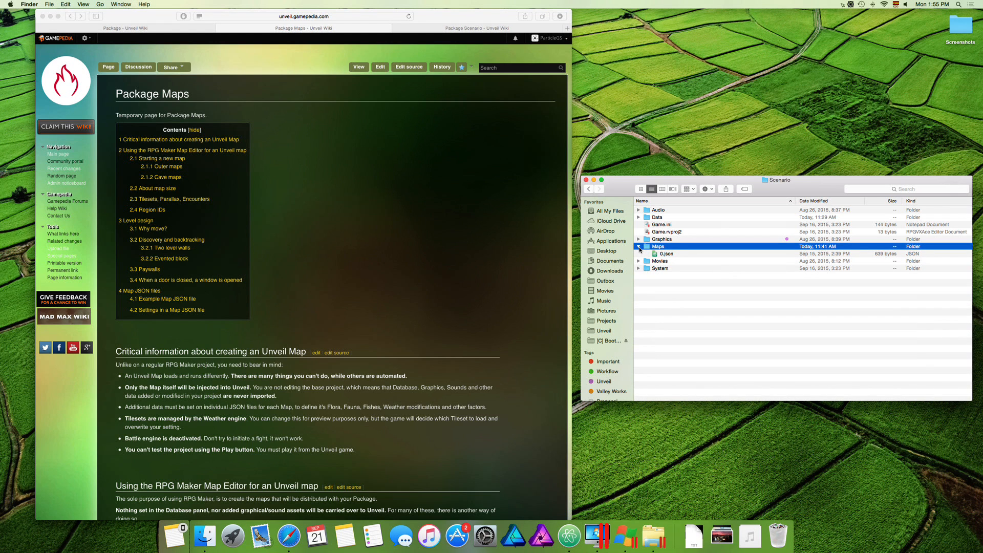
pyautogui.click(639, 247)
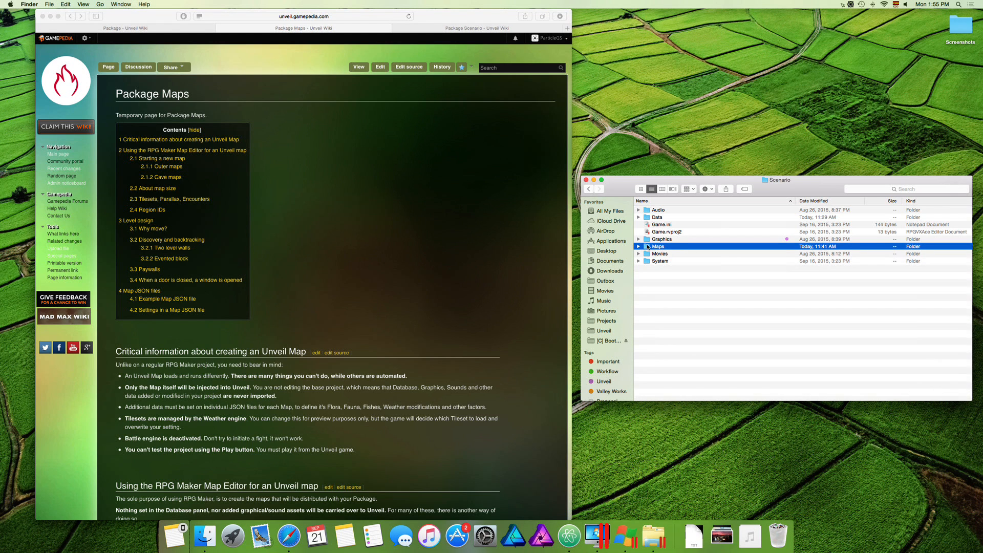
# Open the scenario's Game.rvproj2 project in RPG Maker VX Ace, centre its window and display the Repositories map
pyautogui.click(665, 240)
pyautogui.click(668, 234)
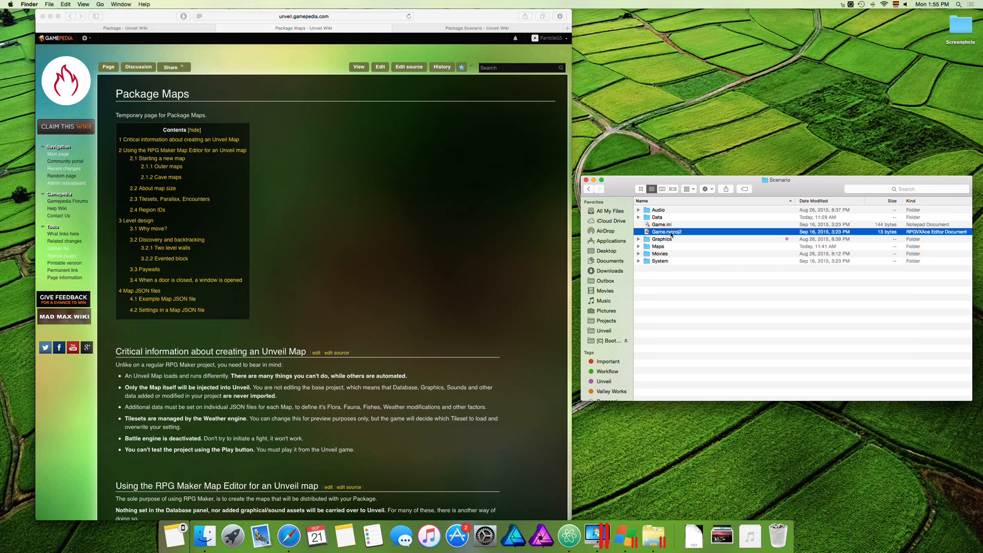
pyautogui.doubleClick(668, 232)
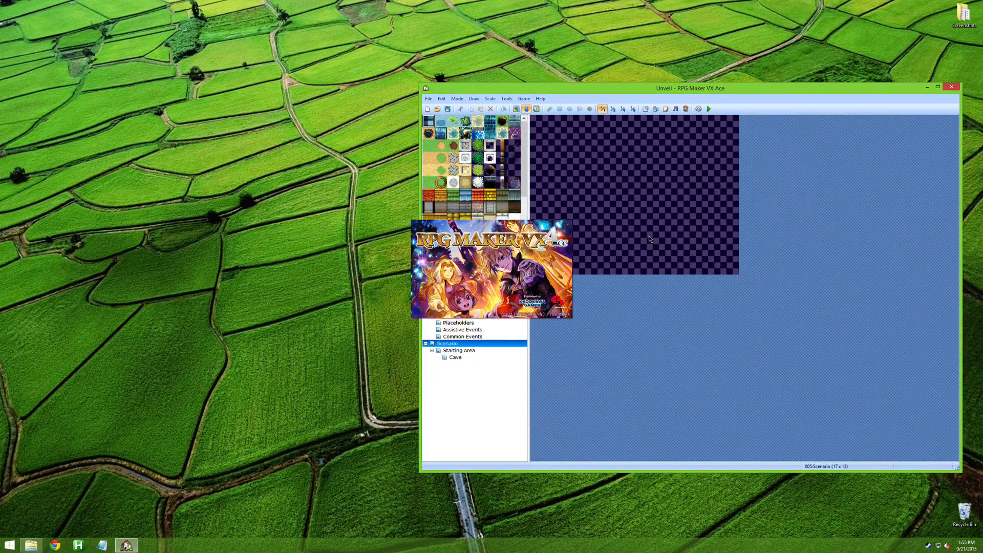
pyautogui.moveTo(678, 90); pyautogui.dragTo(512, 90)
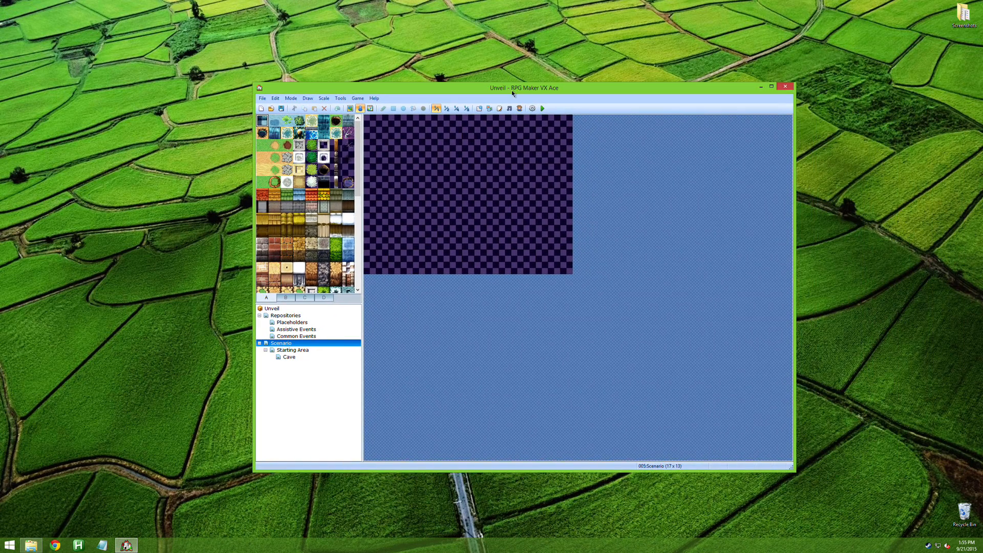
pyautogui.click(300, 316)
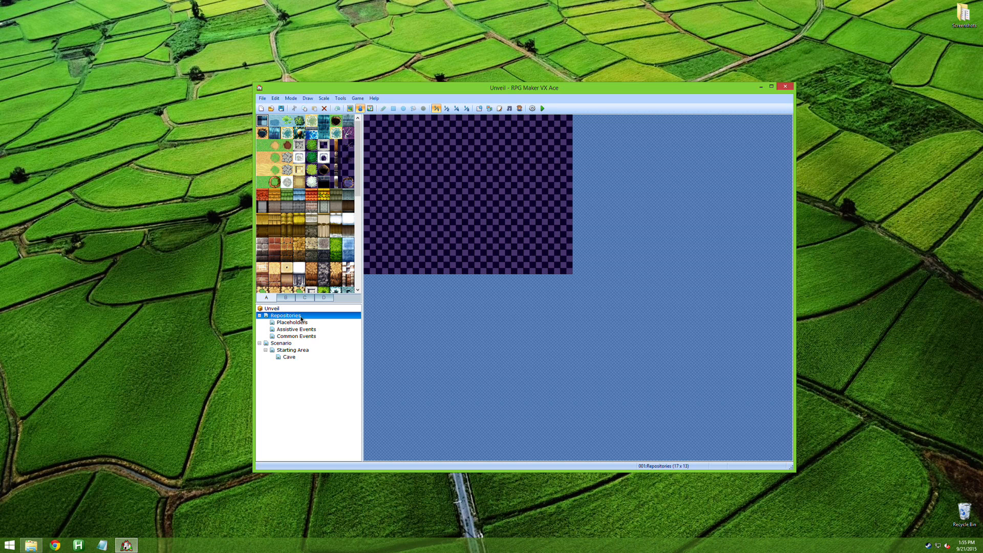
# Maximise the RPG Maker window and view the Scenario, Starting Area and Cave maps, ending on Starting Area
pyautogui.click(297, 343)
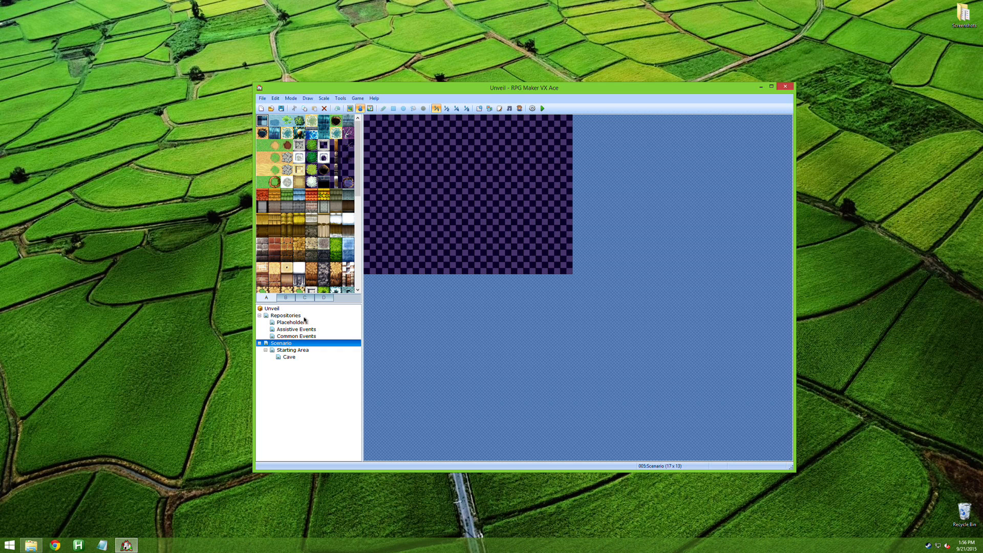
pyautogui.click(301, 349)
pyautogui.moveTo(496, 92); pyautogui.dragTo(476, 1)
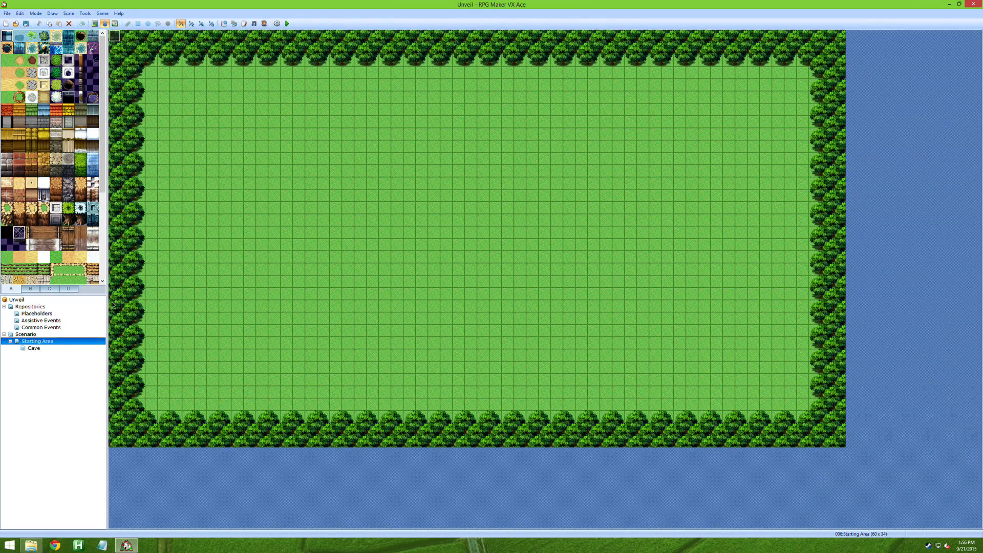
pyautogui.click(53, 349)
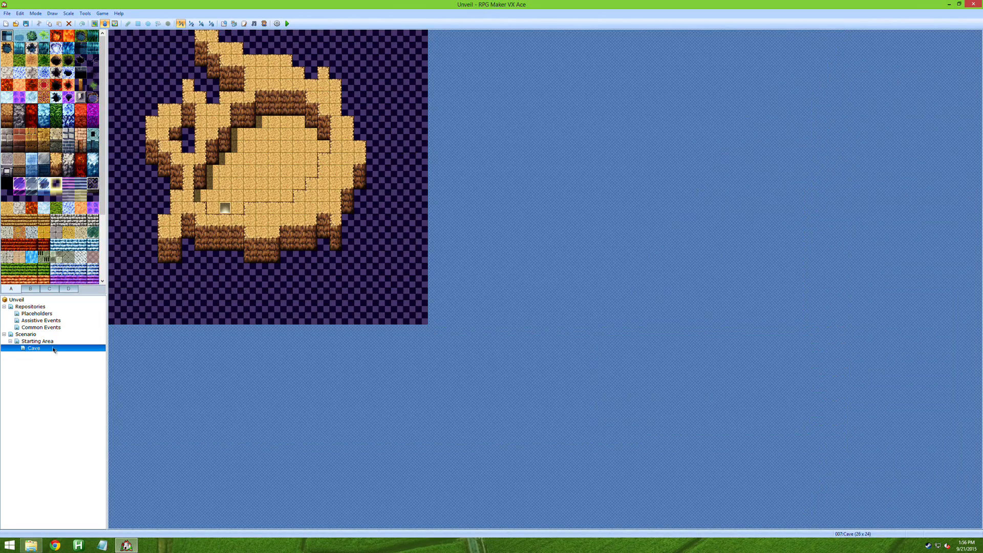
pyautogui.click(62, 341)
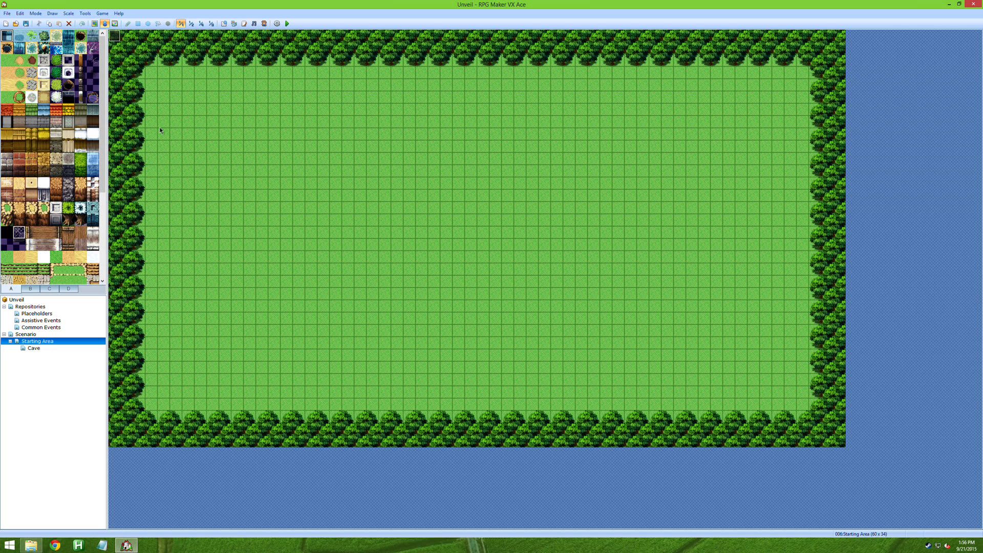
# Open the database and look through the Actors, Classes, Skills, Items, Weapons, Armors and Enemies categories
pyautogui.click(225, 24)
pyautogui.click(340, 147)
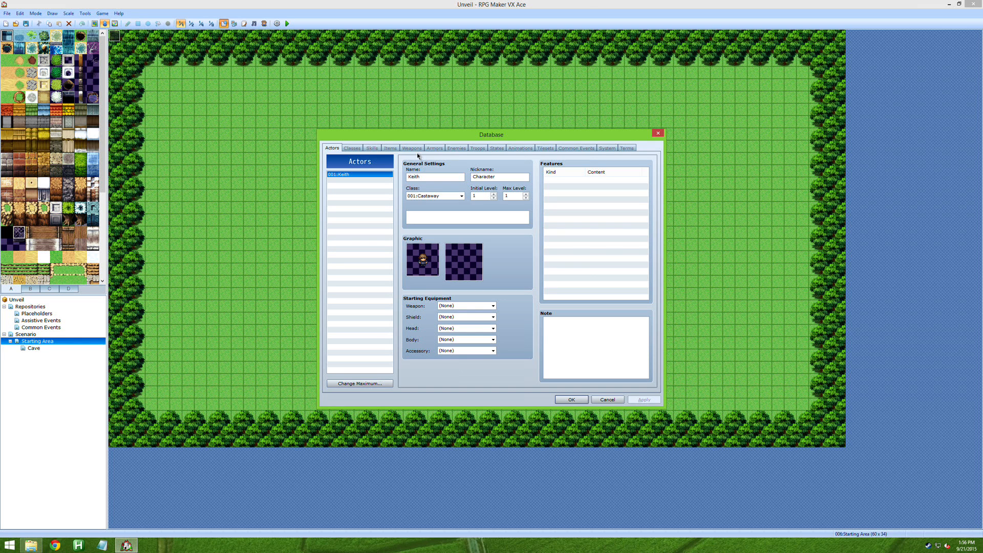
pyautogui.click(358, 149)
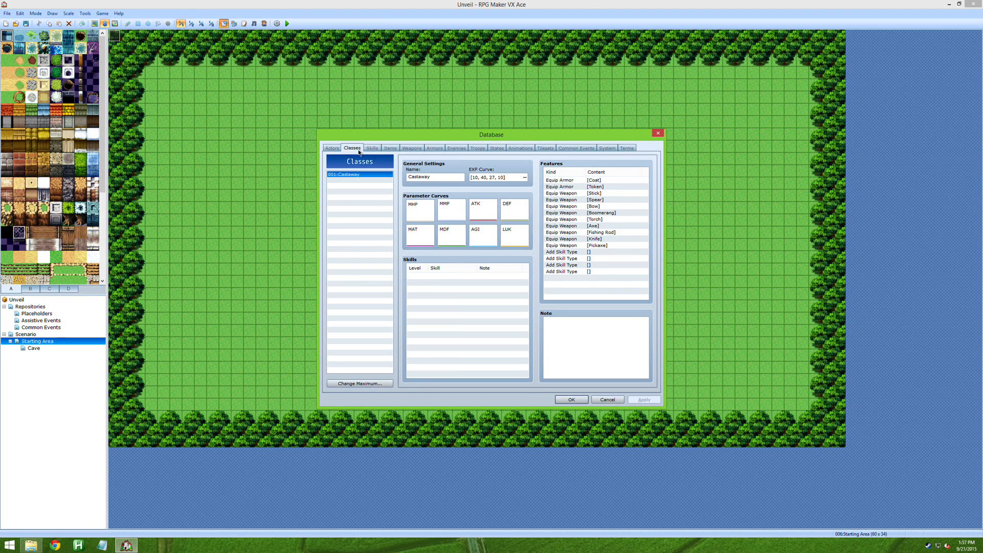
pyautogui.click(372, 150)
pyautogui.click(390, 149)
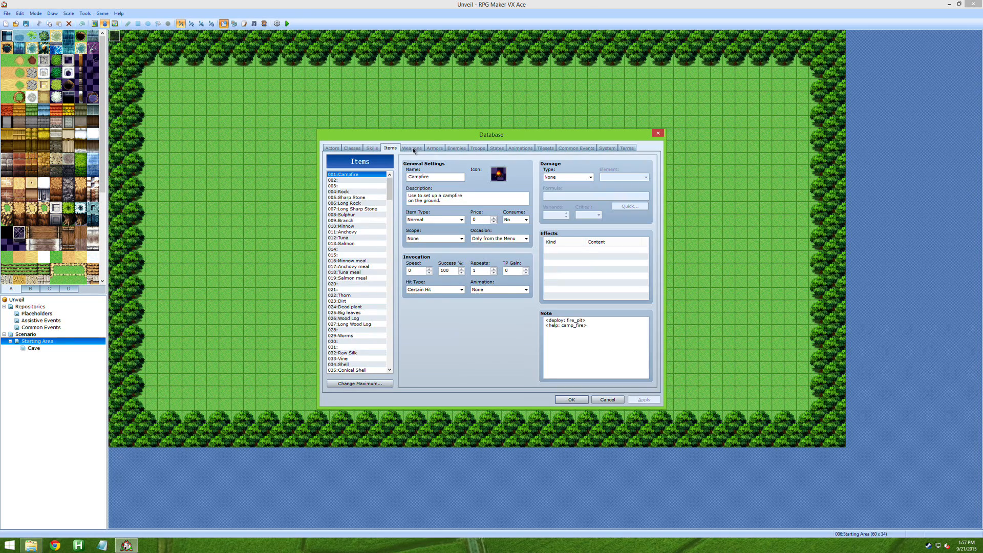
pyautogui.click(412, 149)
pyautogui.click(435, 149)
pyautogui.click(457, 148)
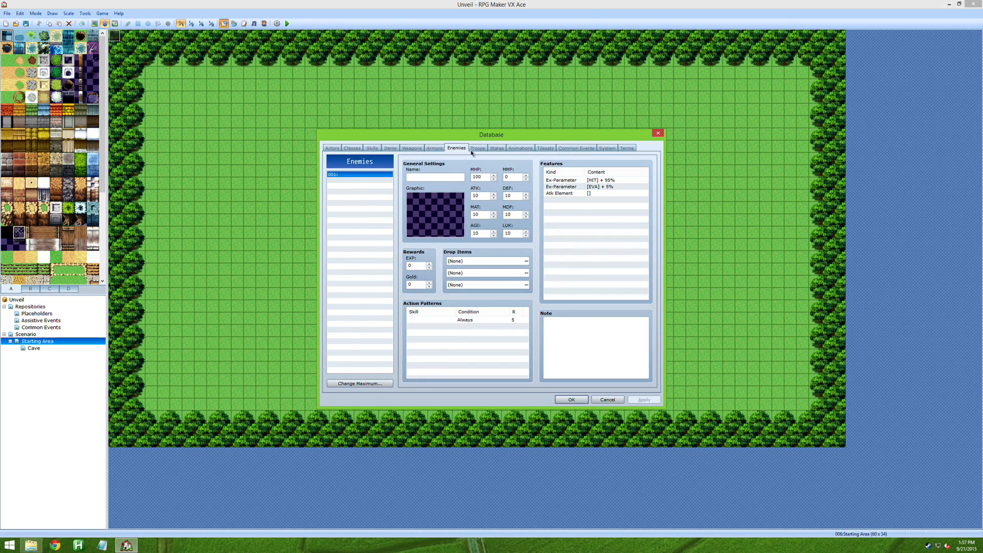
# Look through the Troops, States, Animations, Tilesets, Common Events, System and Terms categories of the database
pyautogui.click(478, 149)
pyautogui.click(497, 148)
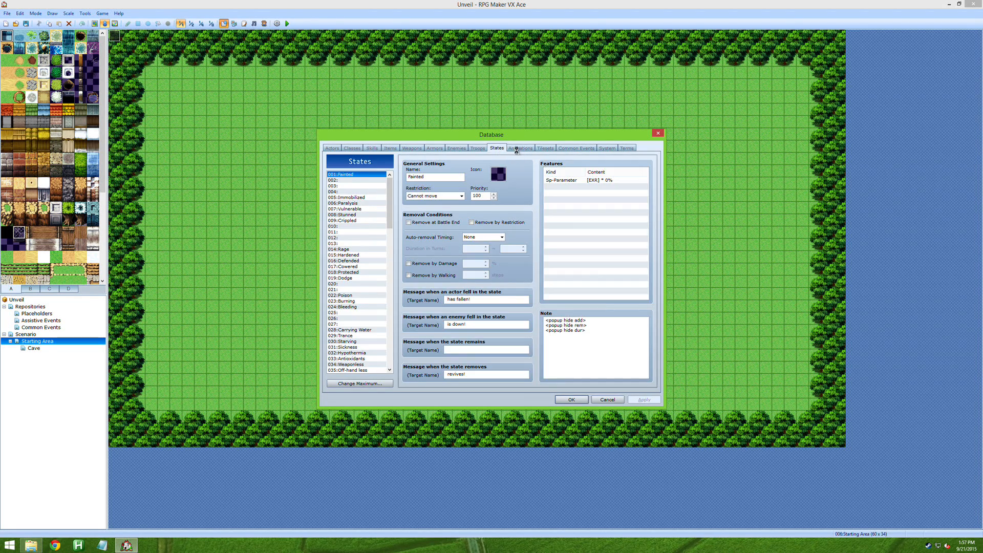
pyautogui.click(520, 149)
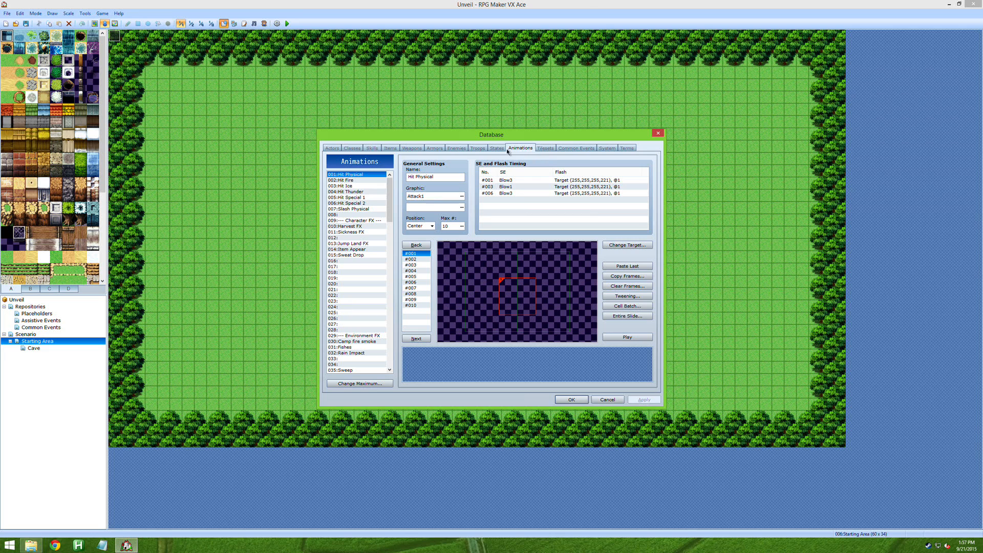
pyautogui.click(546, 149)
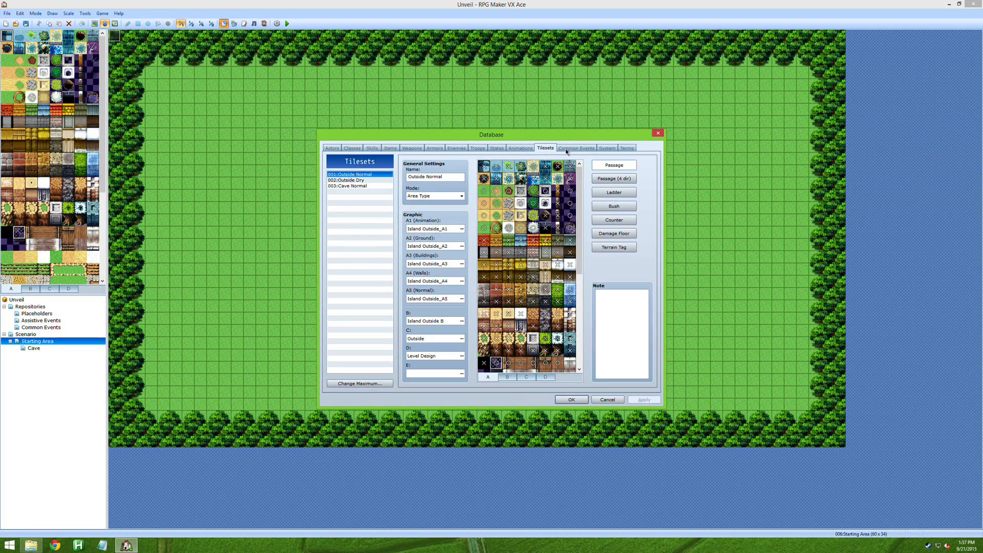
pyautogui.click(576, 149)
pyautogui.click(607, 149)
pyautogui.click(626, 149)
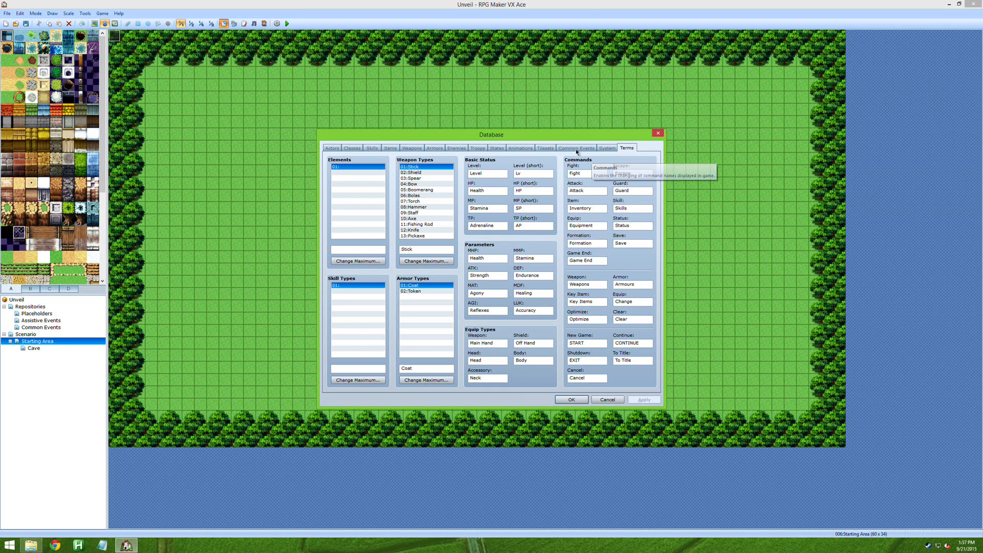
# Reposition the Database window and revisit its Skills and Animations categories
pyautogui.moveTo(480, 136); pyautogui.dragTo(465, 123)
pyautogui.click(513, 124)
pyautogui.click(351, 130)
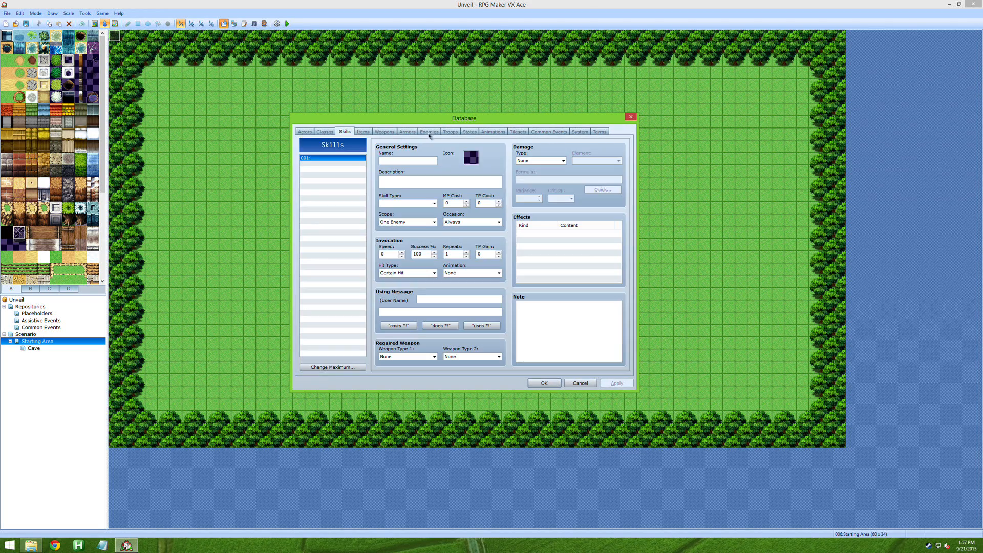
pyautogui.click(498, 131)
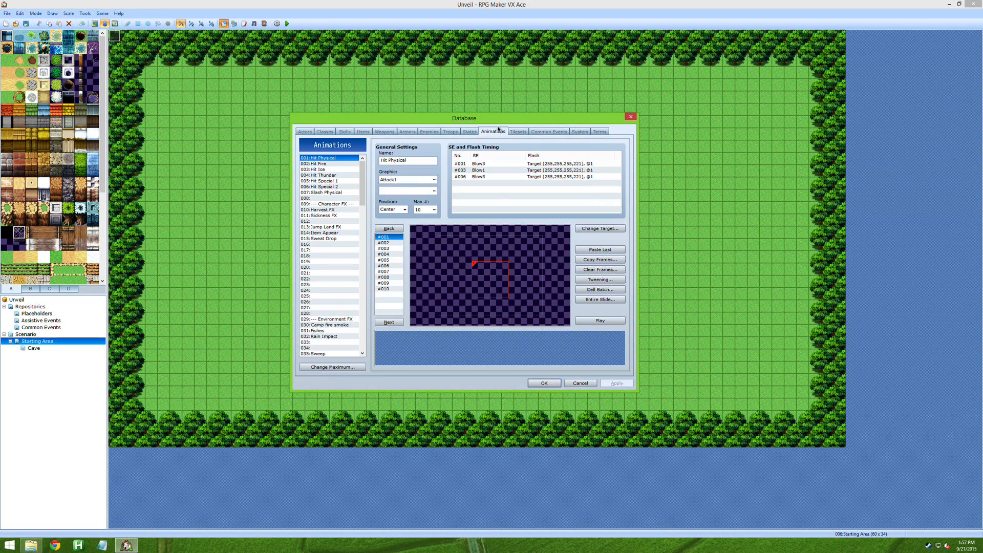
# Display the contents of the Scenario Completed common event in the database
pyautogui.click(548, 131)
pyautogui.moveTo(362, 182); pyautogui.dragTo(361, 223)
pyautogui.click(350, 244)
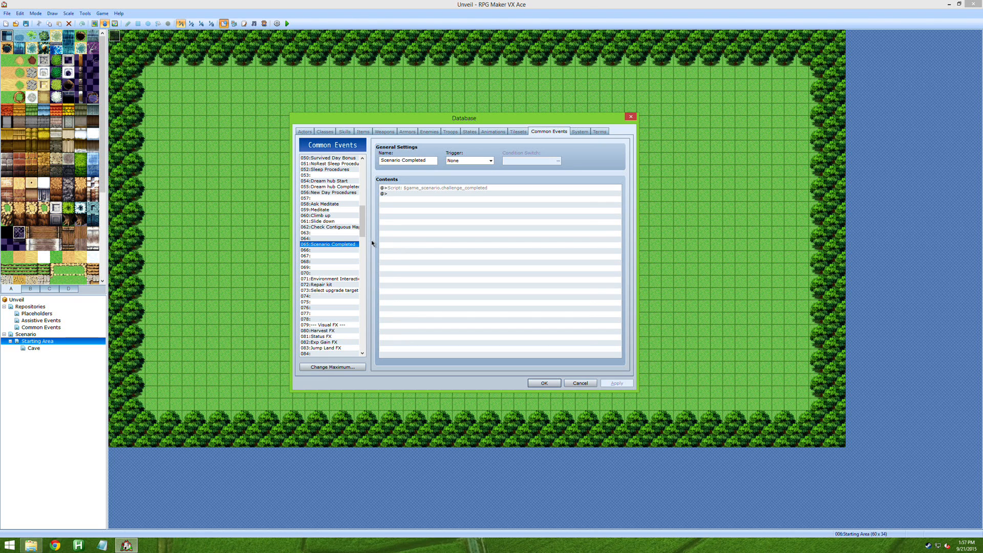
# Examine the fade transition common events, including Fade to Black, Fade from Black, Fade to White and Slow Fade from White
pyautogui.moveTo(364, 227); pyautogui.dragTo(363, 184)
pyautogui.click(353, 159)
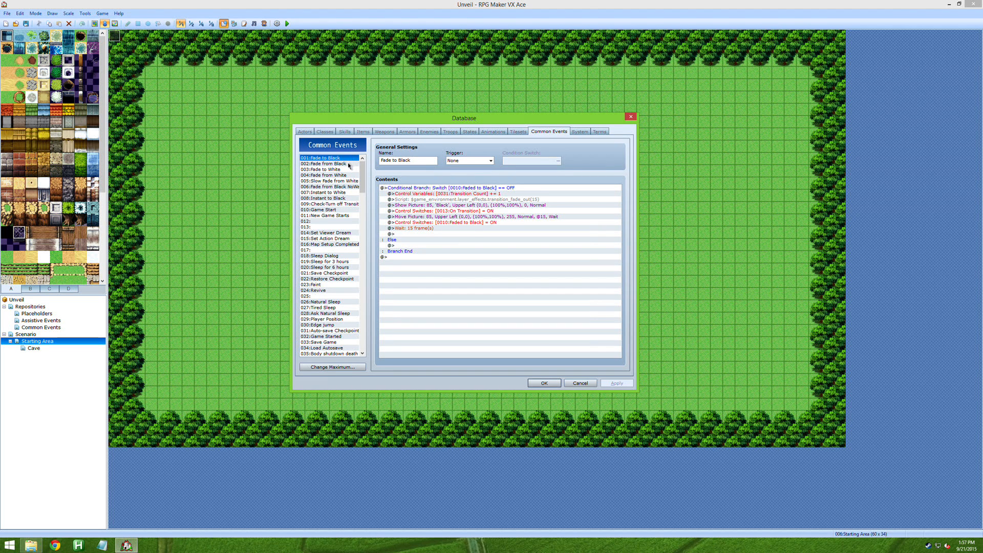
pyautogui.click(350, 164)
pyautogui.click(350, 158)
pyautogui.click(350, 164)
pyautogui.click(349, 170)
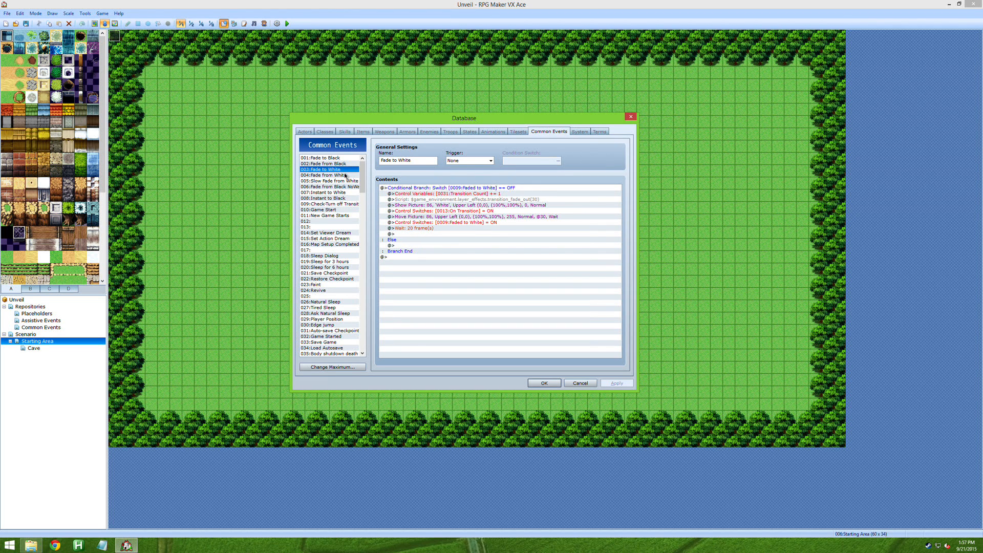
pyautogui.click(346, 175)
pyautogui.click(342, 182)
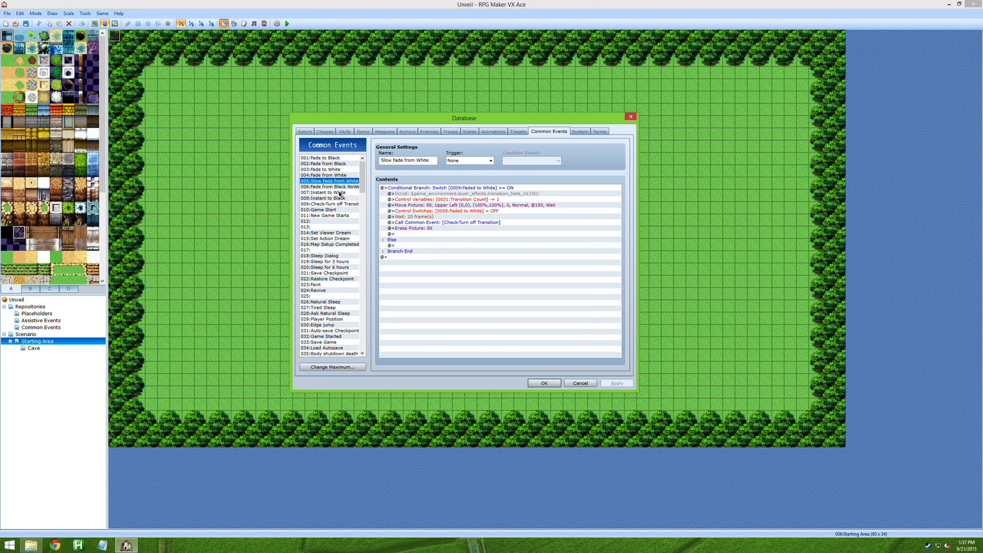
pyautogui.click(346, 159)
pyautogui.click(343, 165)
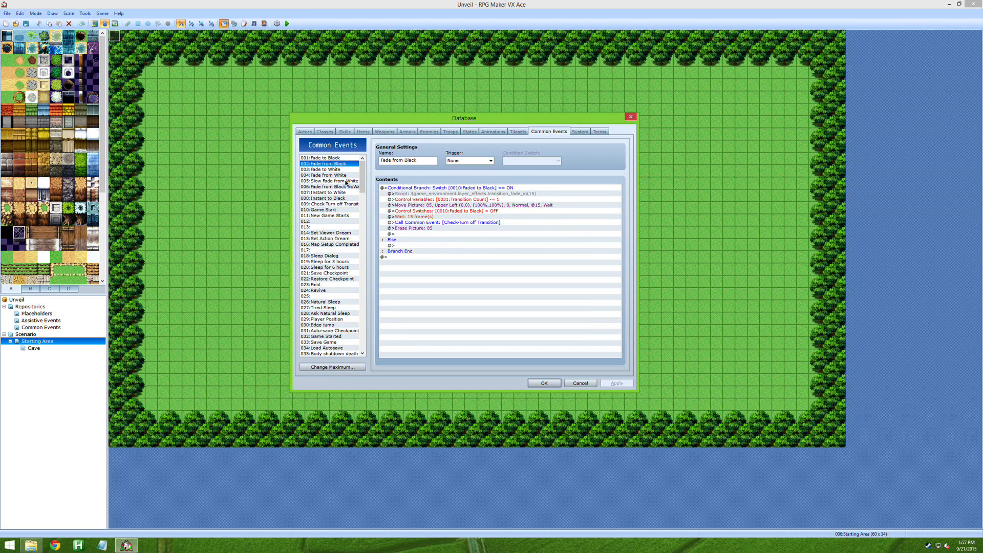
pyautogui.click(348, 159)
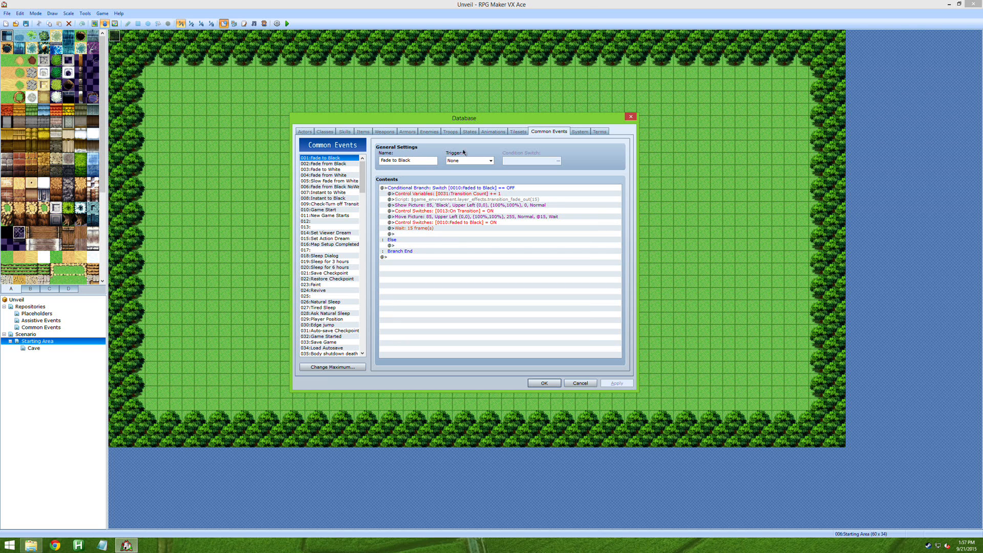
pyautogui.click(343, 169)
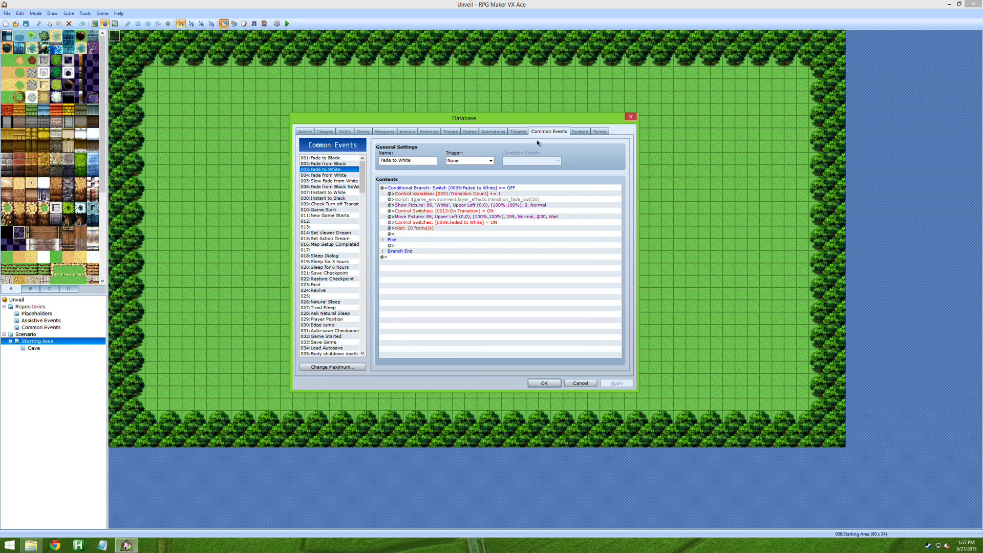
# Revisit the Tilesets and Common Events categories and close the database without saving
pyautogui.click(519, 132)
pyautogui.click(543, 131)
pyautogui.click(580, 384)
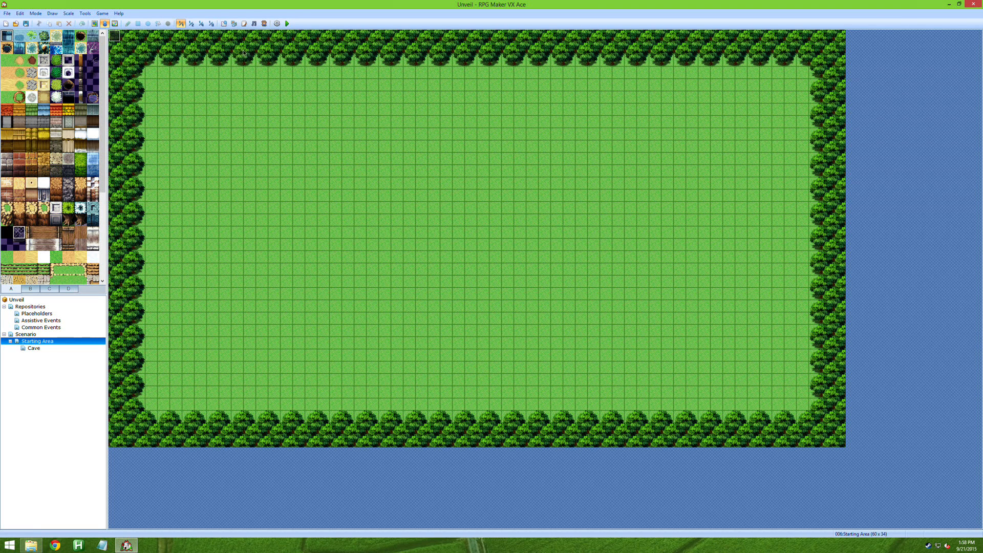
# Open and close the script editor, and compare the Placeholders, Assistive Events and Common Events repository maps, ending on Placeholders
pyautogui.click(244, 24)
pyautogui.click(556, 395)
pyautogui.click(57, 314)
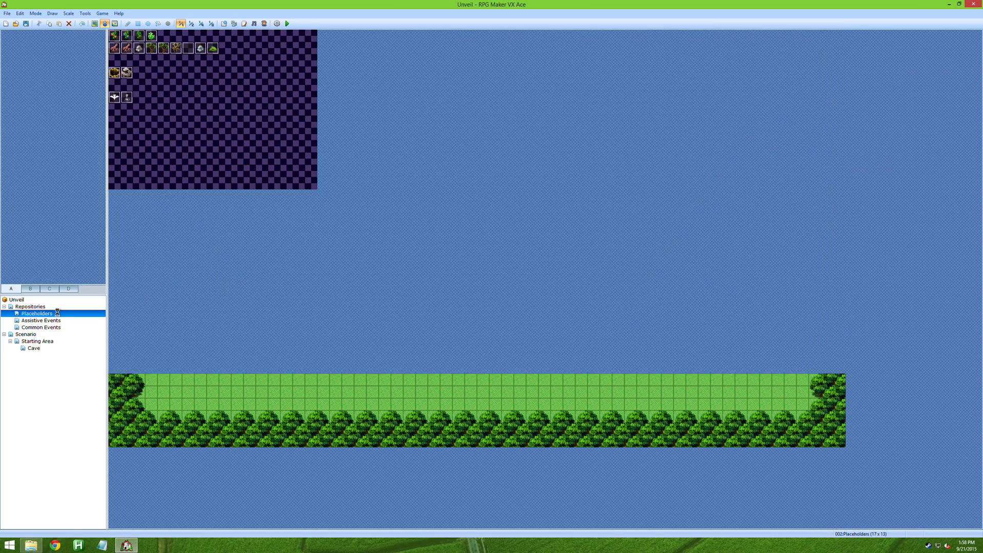
pyautogui.click(55, 320)
pyautogui.click(54, 327)
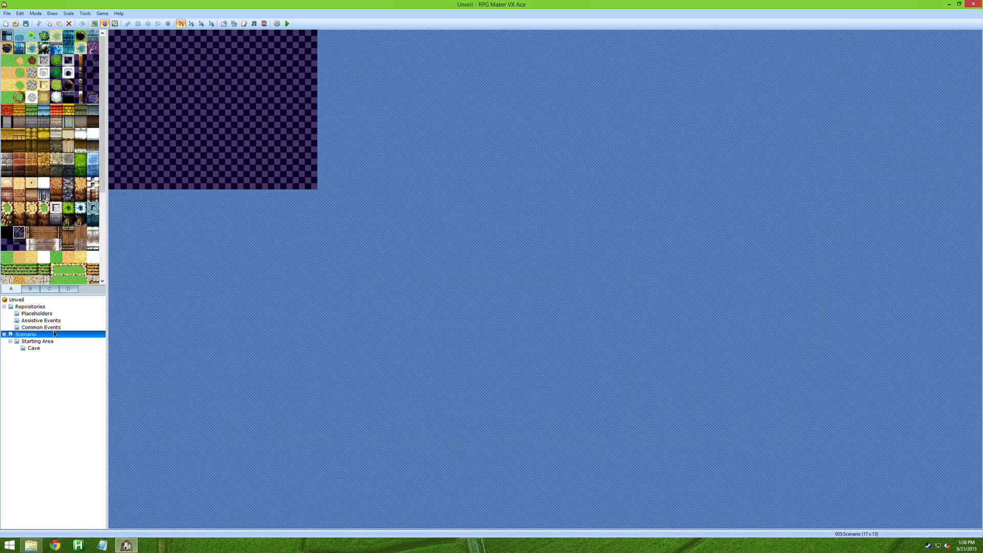
pyautogui.click(55, 320)
pyautogui.click(48, 327)
pyautogui.click(51, 313)
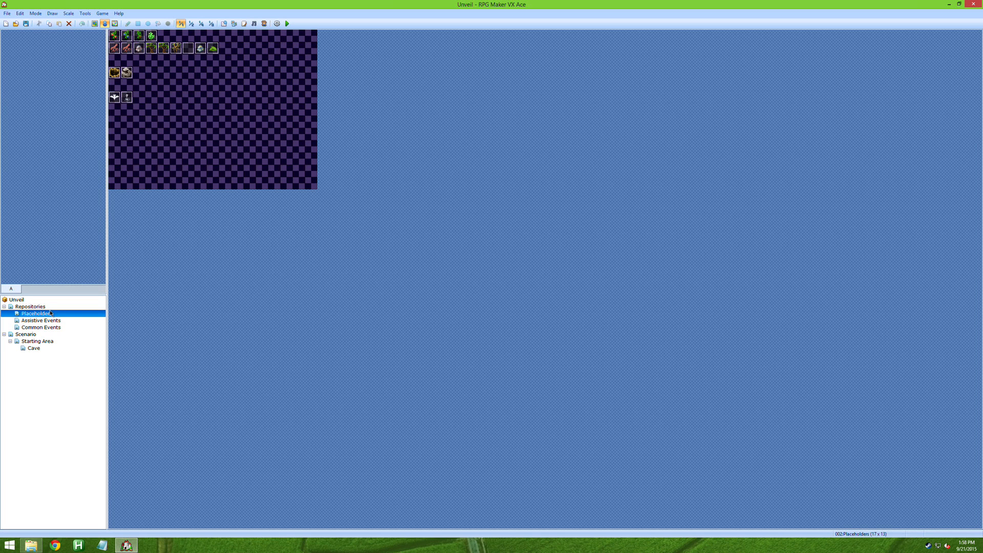
pyautogui.click(60, 321)
pyautogui.click(61, 314)
# Inspect both pages of the first event on the Placeholders map, including its deploy script, and close it unchanged
pyautogui.doubleClick(116, 39)
pyautogui.click(520, 199)
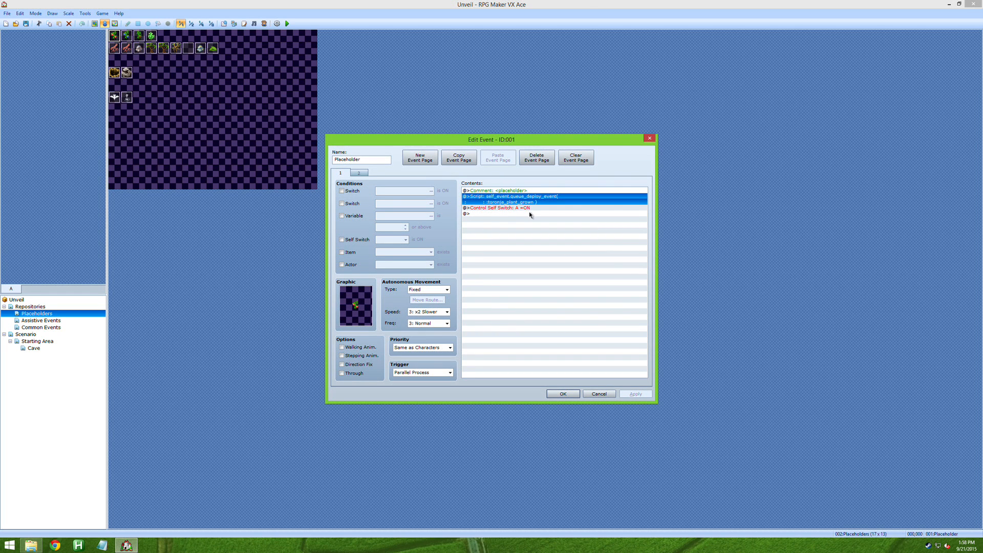
pyautogui.click(360, 174)
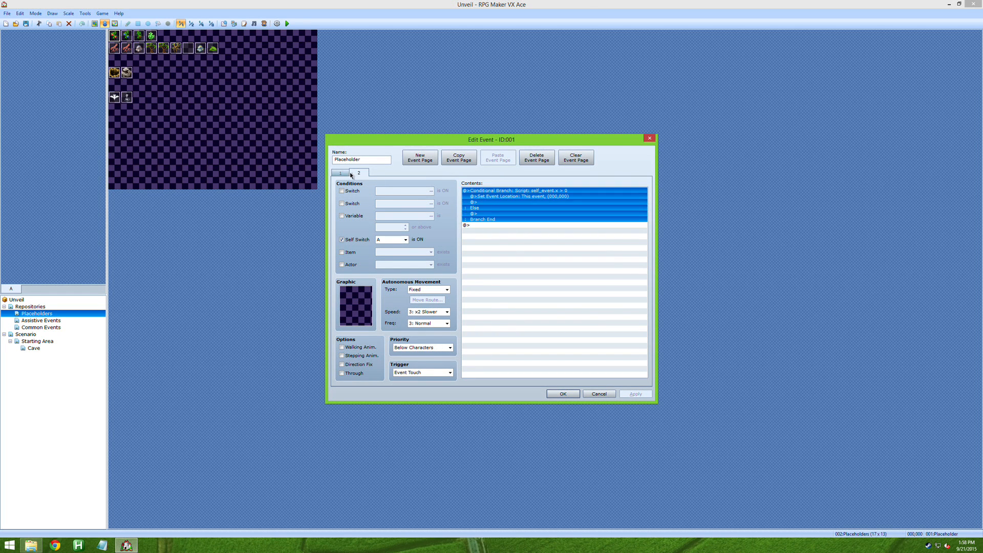
pyautogui.click(341, 174)
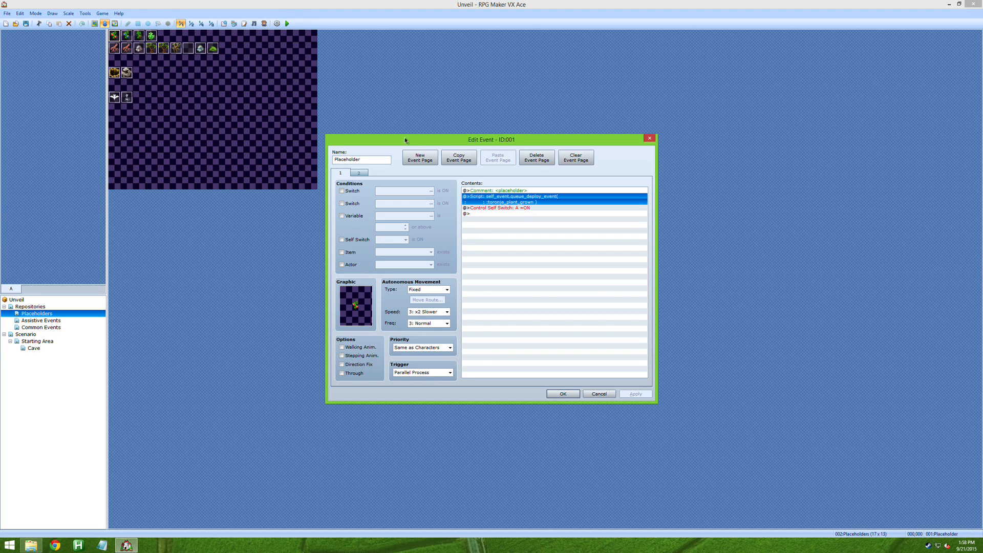
pyautogui.press('Escape')
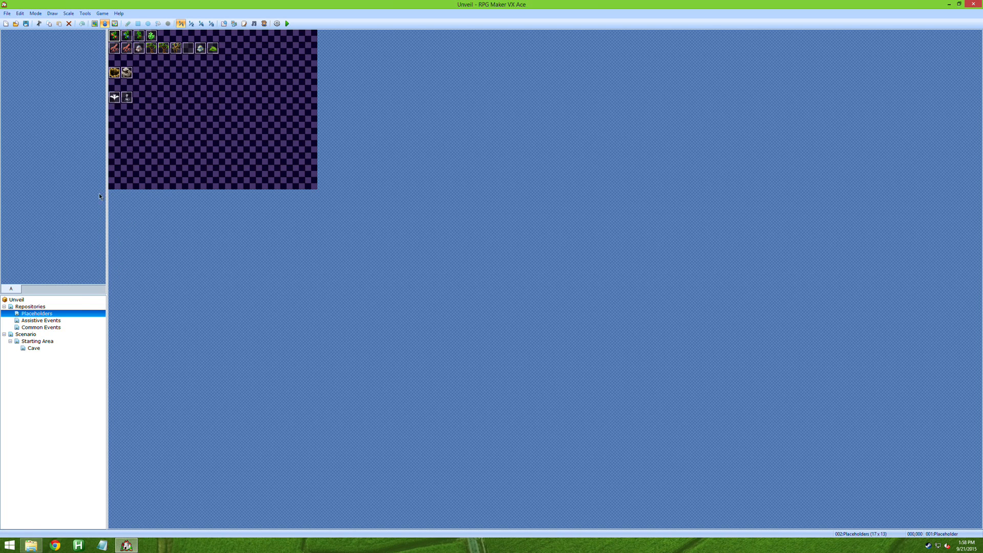
# Paste a copy of the first placeholder event onto the Starting Area map at 027,017, dismissing any accidental new event
pyautogui.click(55, 341)
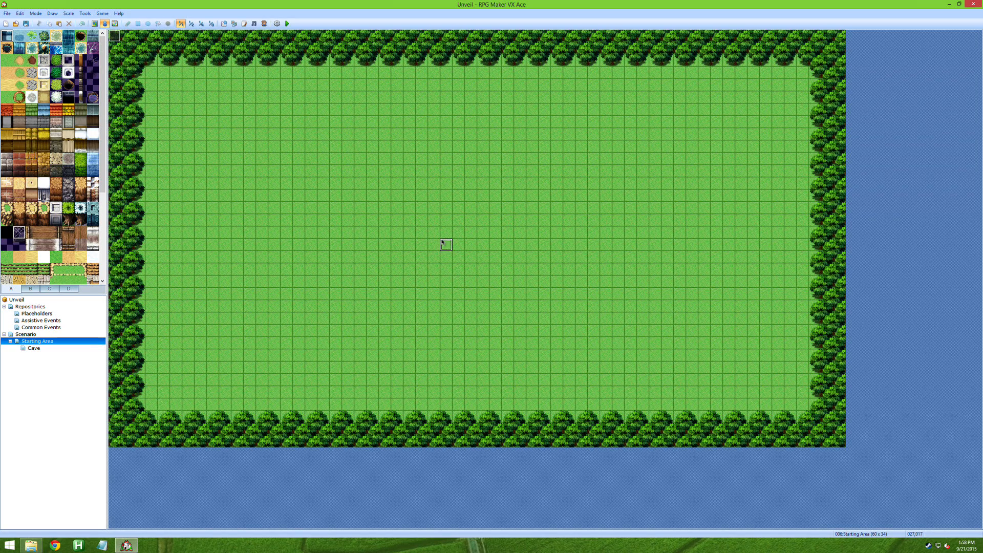
pyautogui.click(410, 261)
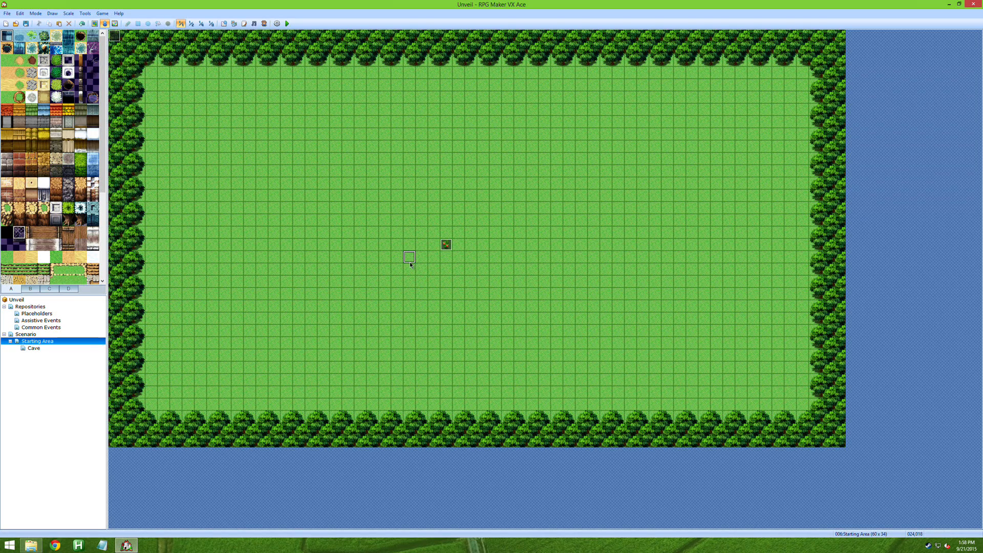
pyautogui.doubleClick(323, 220)
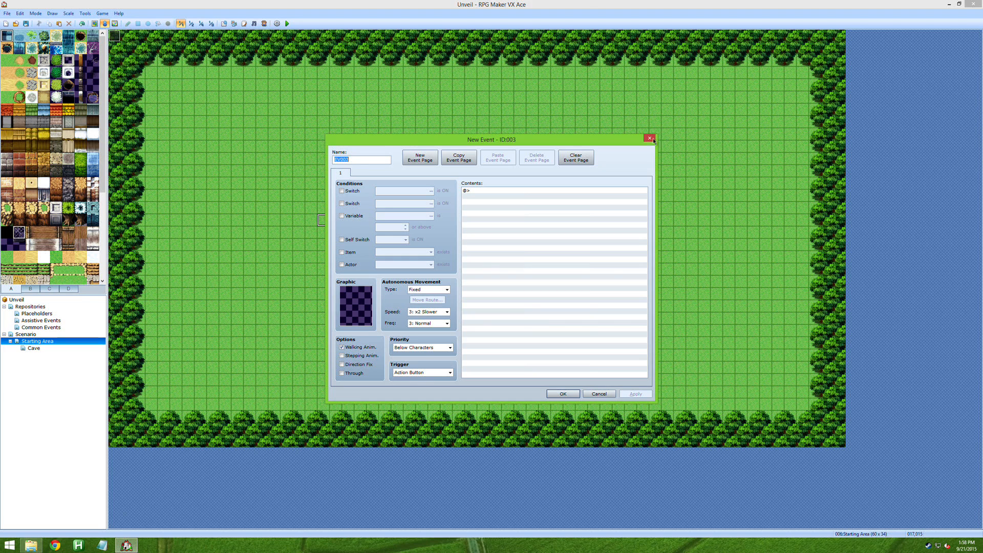
pyautogui.click(650, 139)
# Open the pasted placeholder event on the Starting Area map to check its contents, and close it unchanged
pyautogui.click(443, 247)
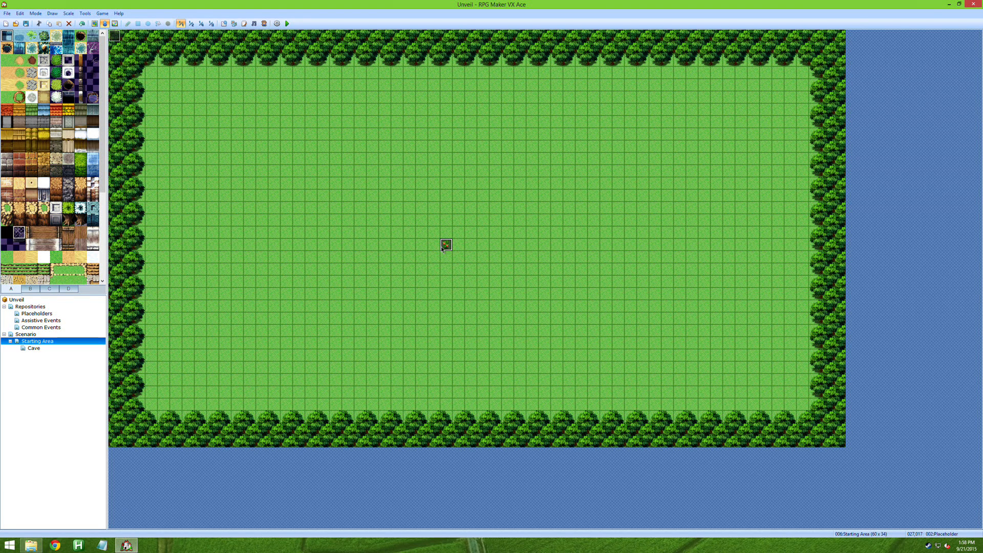
pyautogui.doubleClick(441, 247)
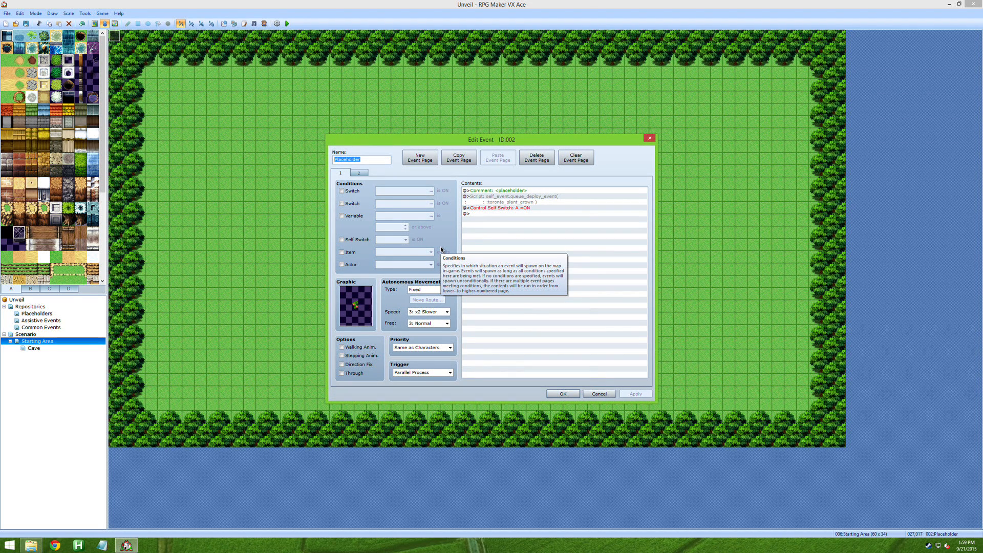
pyautogui.press('Escape')
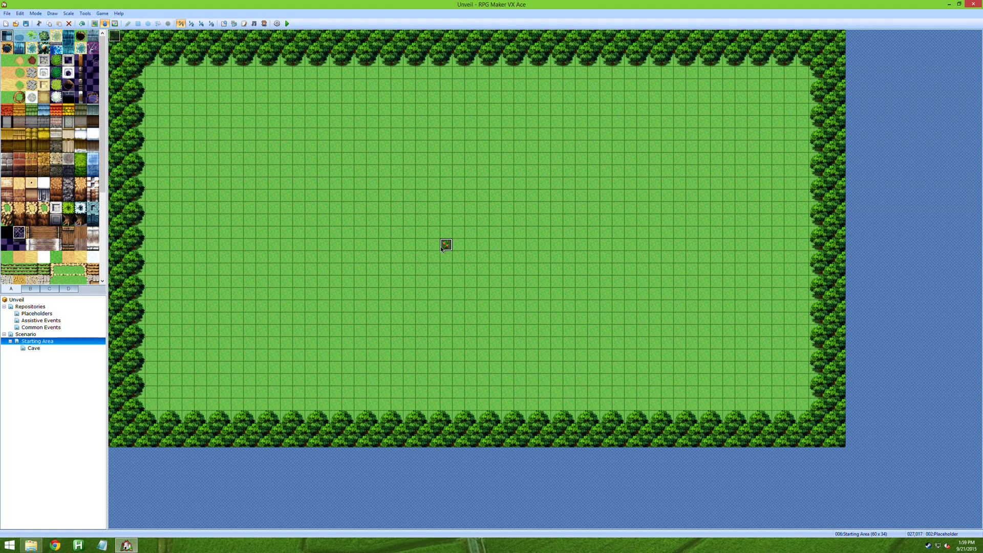
# Cut the pasted placeholder event from the Starting Area map and return to the Placeholders map
pyautogui.hotkey('ctrl', 'x')
pyautogui.click(57, 312)
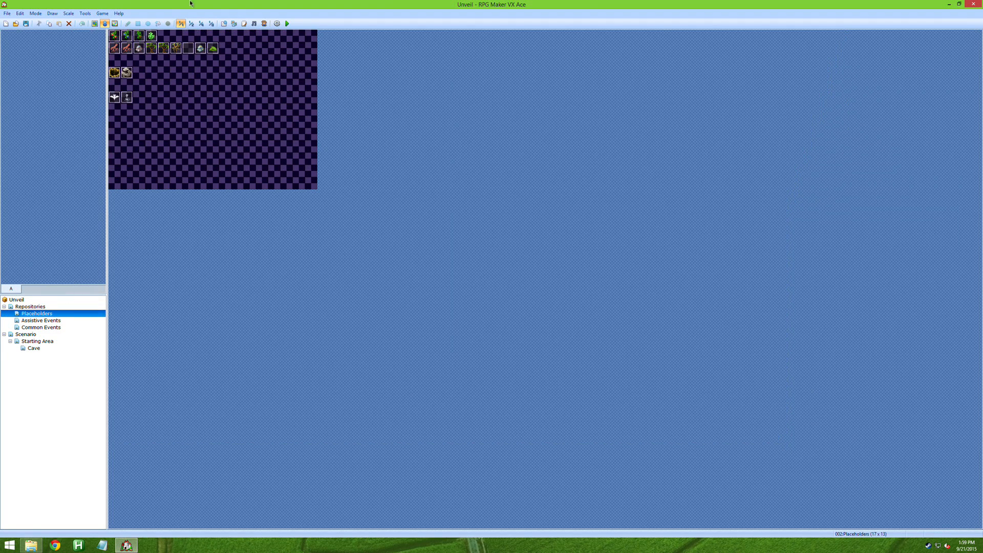
# Compare the deploy scripts of the small_tree and small_tree_singleharvest placeholder events on the Placeholders map, closing each event
pyautogui.doubleClick(164, 51)
pyautogui.press('Escape')
pyautogui.doubleClick(152, 49)
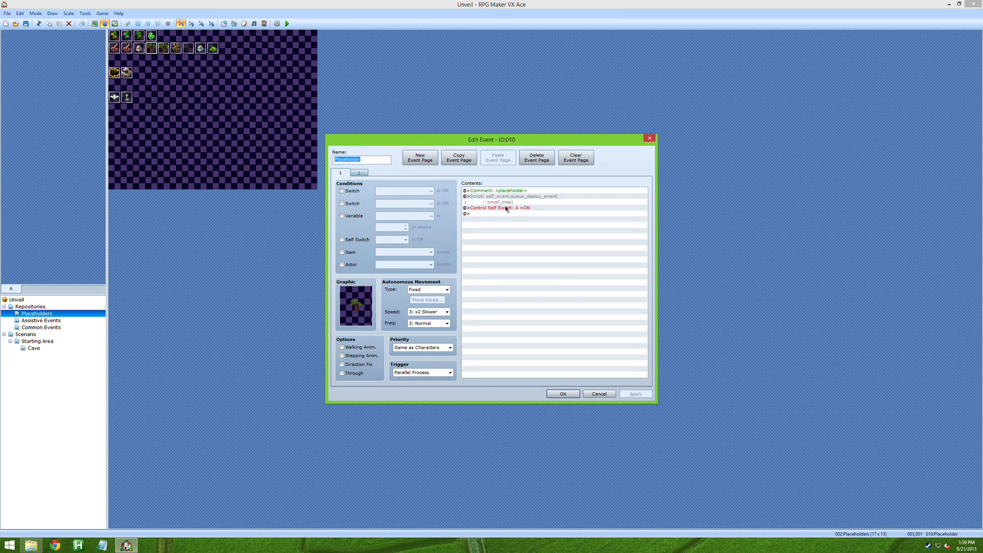
pyautogui.moveTo(506, 209); pyautogui.dragTo(515, 191)
pyautogui.press('Escape')
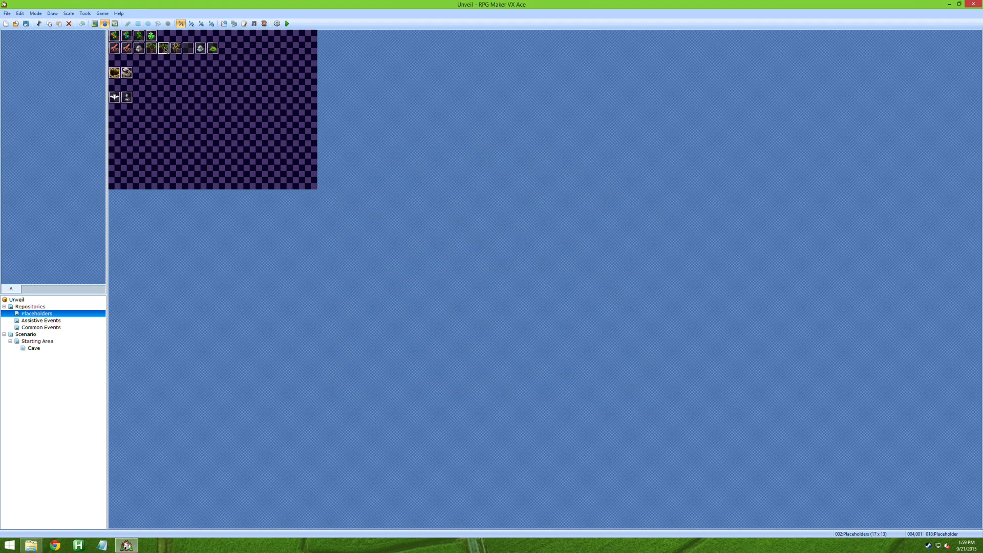
pyautogui.doubleClick(165, 50)
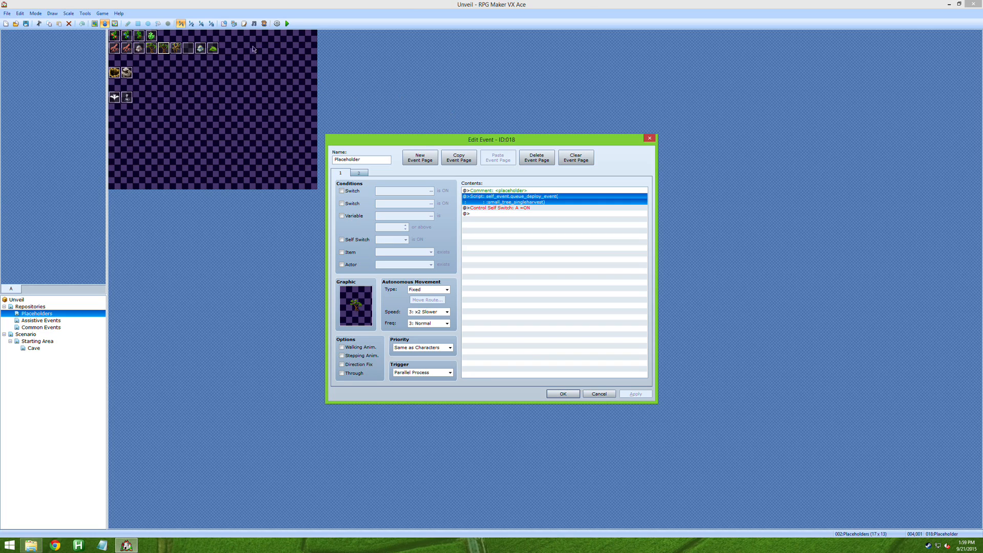
pyautogui.press('Escape')
# Place a copy of the small tree placeholder event on the Starting Area map at 029,015 and try to reposition it
pyautogui.click(61, 334)
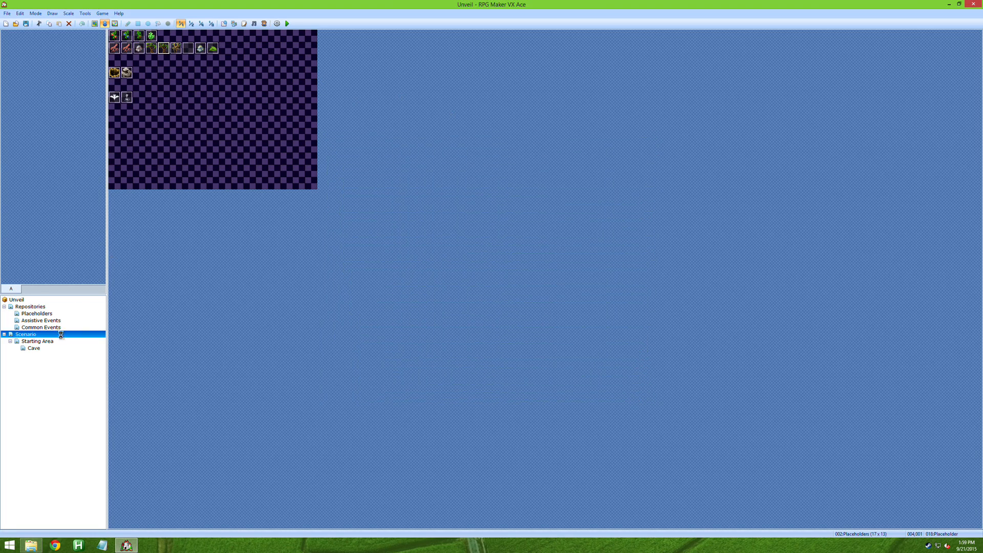
pyautogui.click(39, 342)
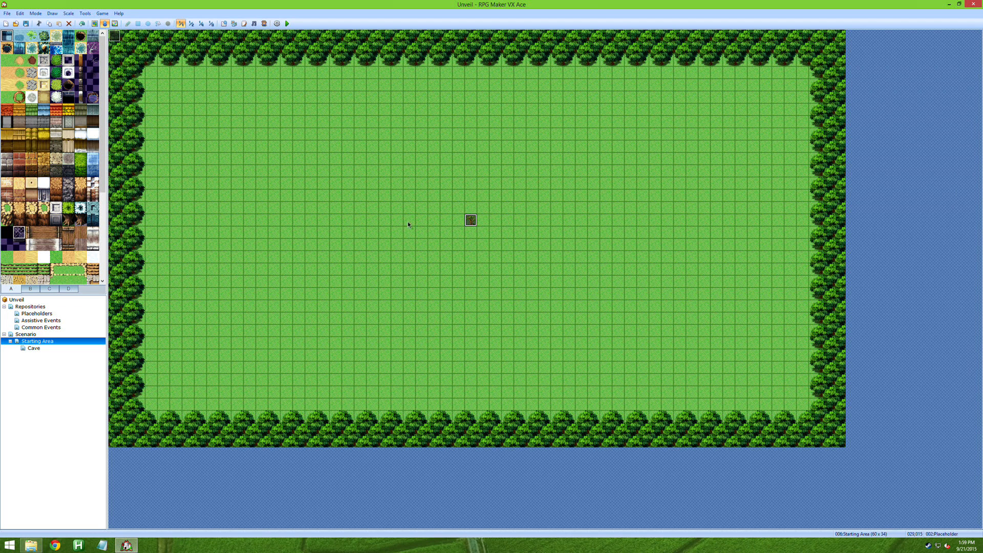
pyautogui.click(441, 177)
pyautogui.click(458, 196)
pyautogui.click(473, 222)
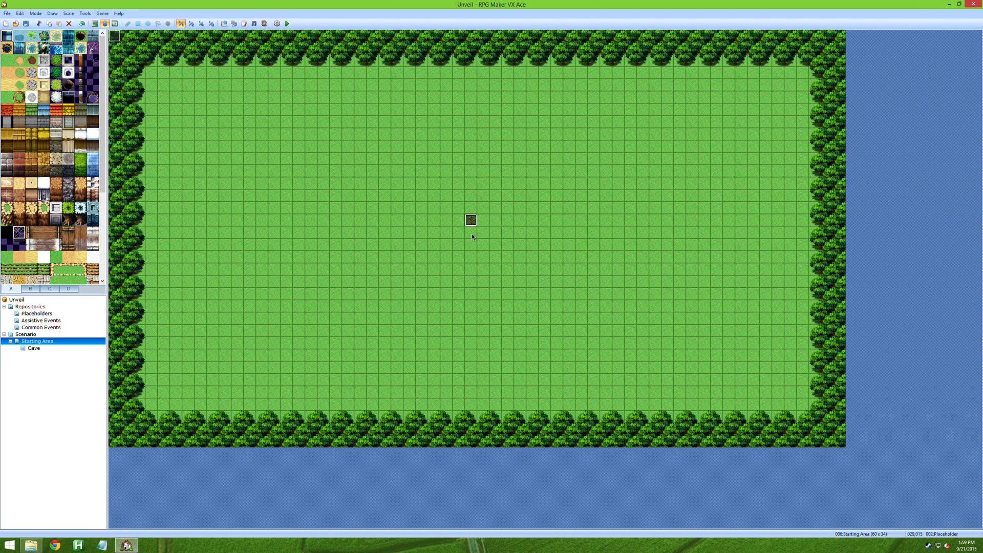
pyautogui.click(468, 207)
pyautogui.moveTo(470, 220); pyautogui.dragTo(470, 245)
# Open the First Arrival event on the Assistive Events map and examine page 1's intro texts, fade call, Game Started call and HUD switches
pyautogui.click(51, 314)
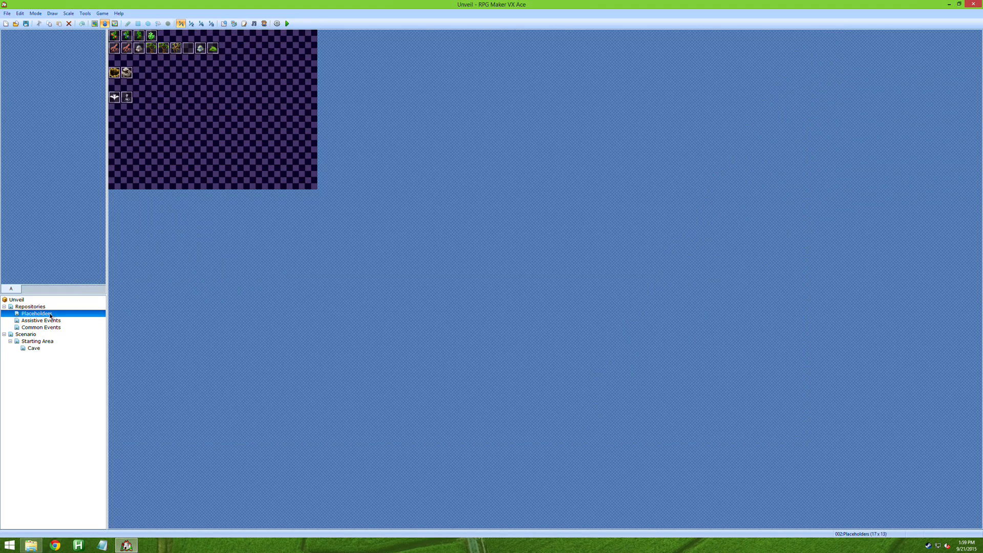
pyautogui.click(50, 321)
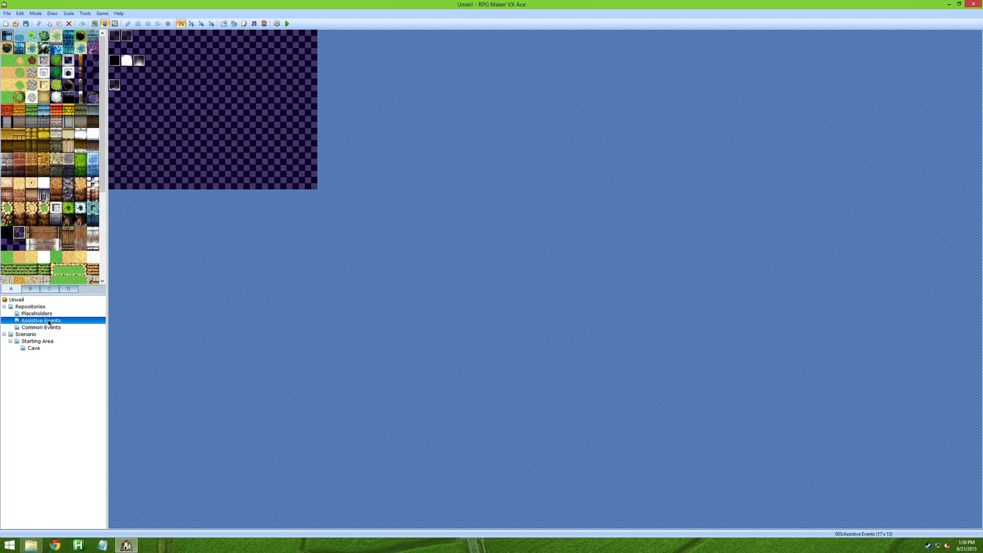
pyautogui.click(115, 36)
pyautogui.doubleClick(117, 39)
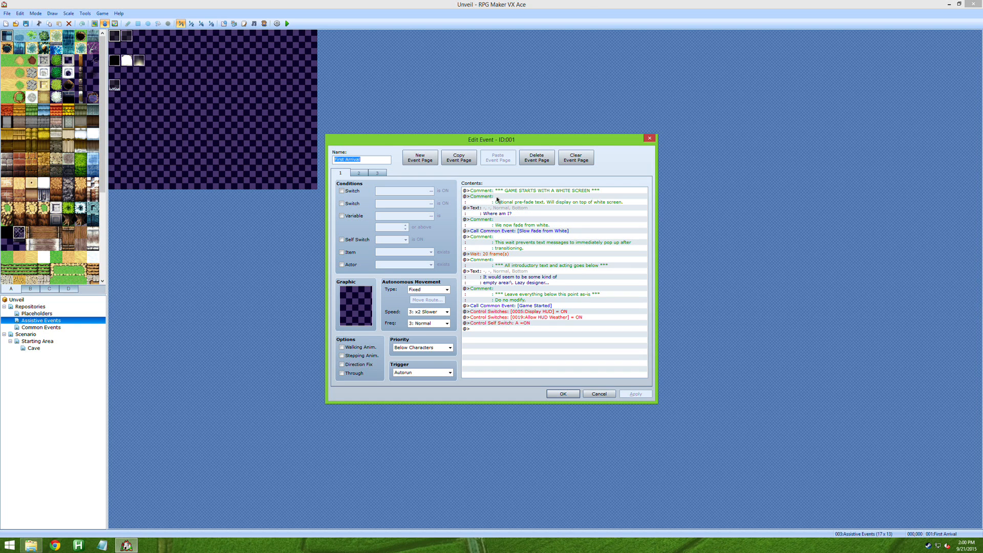
pyautogui.click(497, 210)
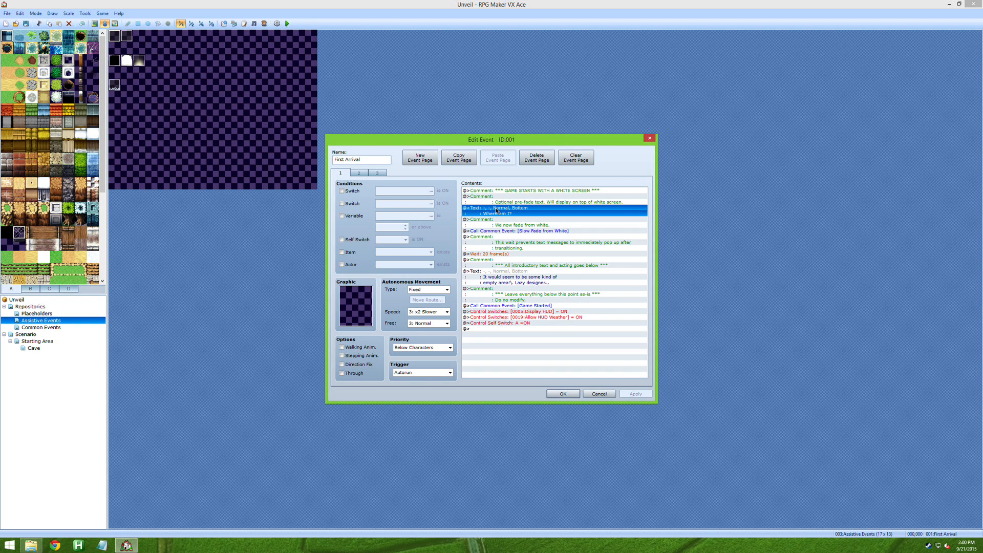
pyautogui.click(514, 233)
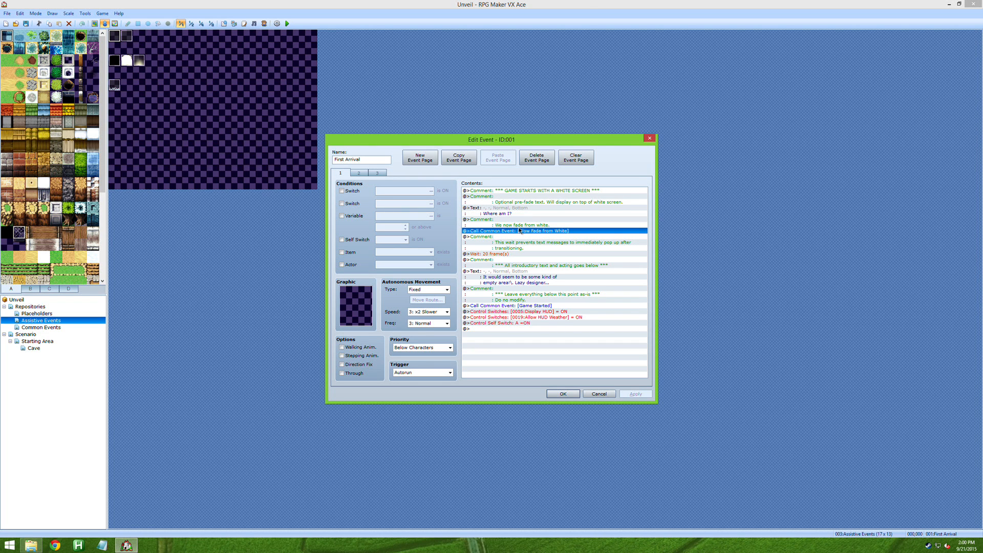
pyautogui.click(526, 278)
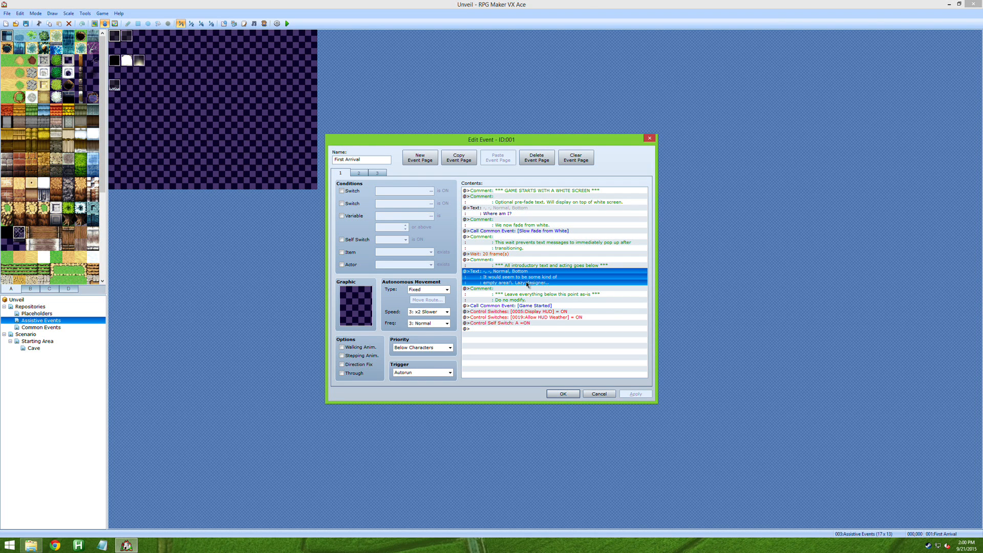
pyautogui.click(530, 306)
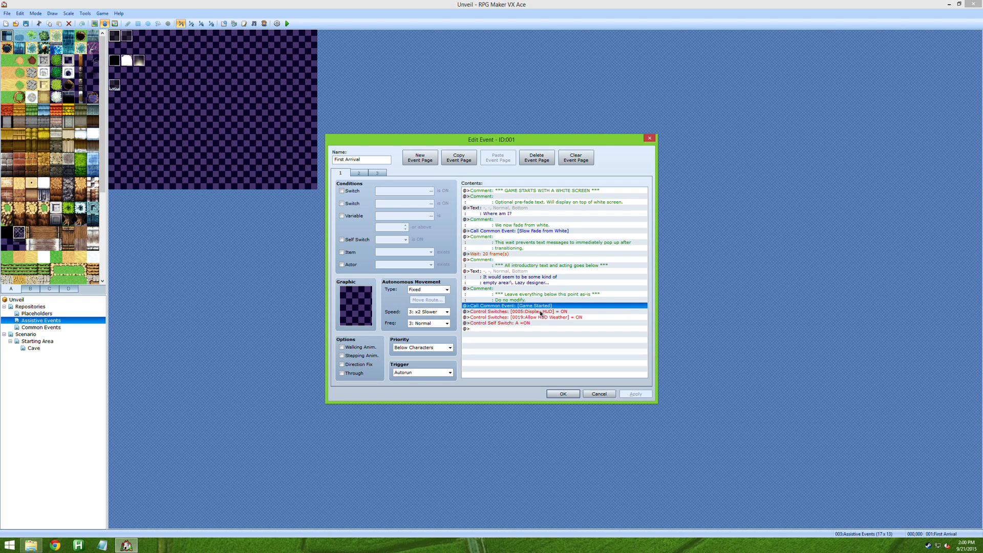
pyautogui.click(538, 312)
pyautogui.click(536, 317)
pyautogui.click(538, 312)
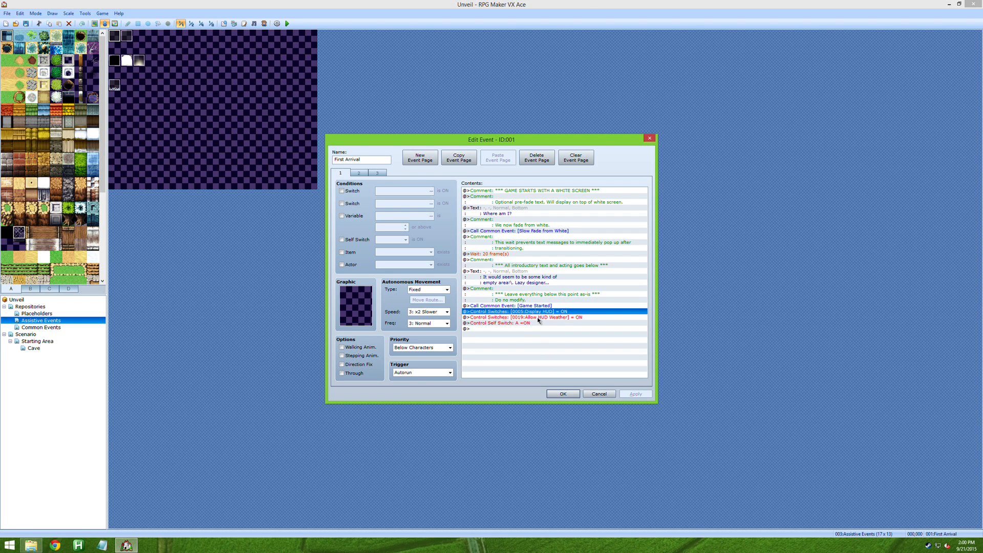
pyautogui.click(537, 317)
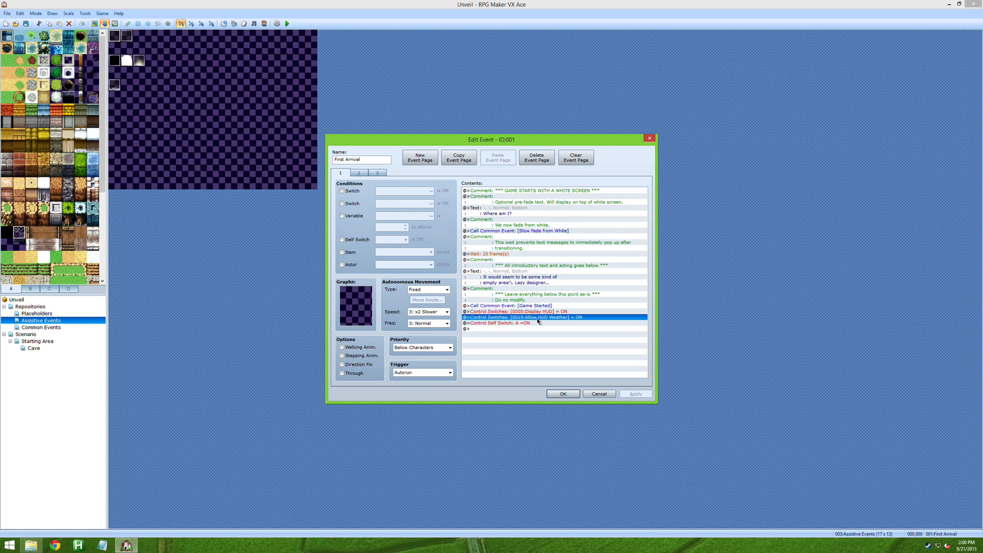
pyautogui.moveTo(542, 306); pyautogui.dragTo(547, 320)
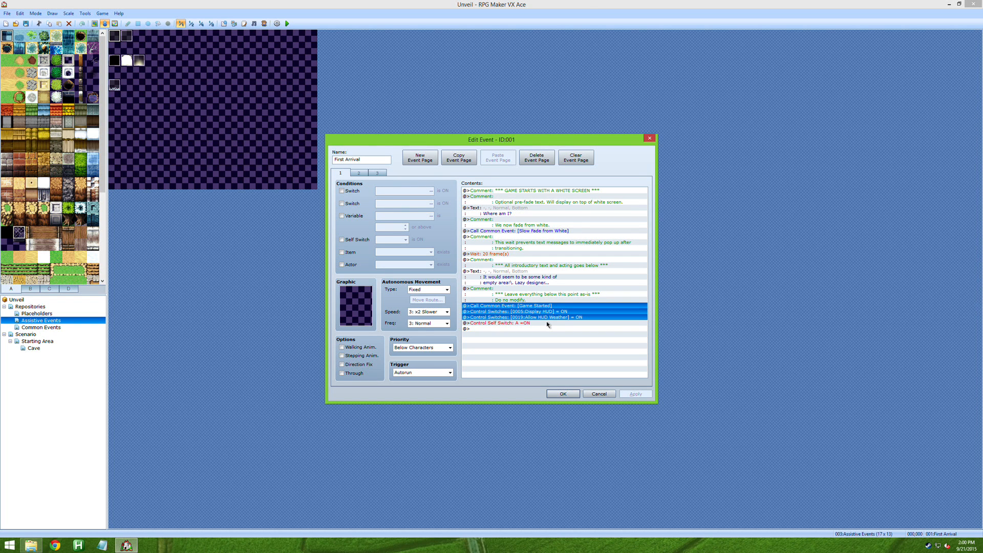
# Look through pages 2 and 3 of the First Arrival event, return to page 1 and close the event
pyautogui.click(368, 173)
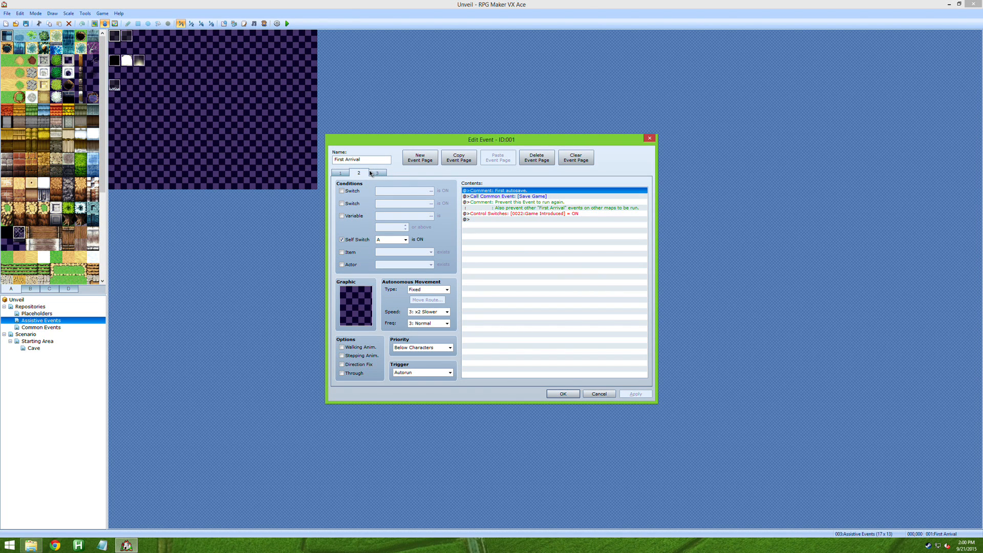
pyautogui.click(373, 173)
pyautogui.click(360, 174)
pyautogui.click(345, 175)
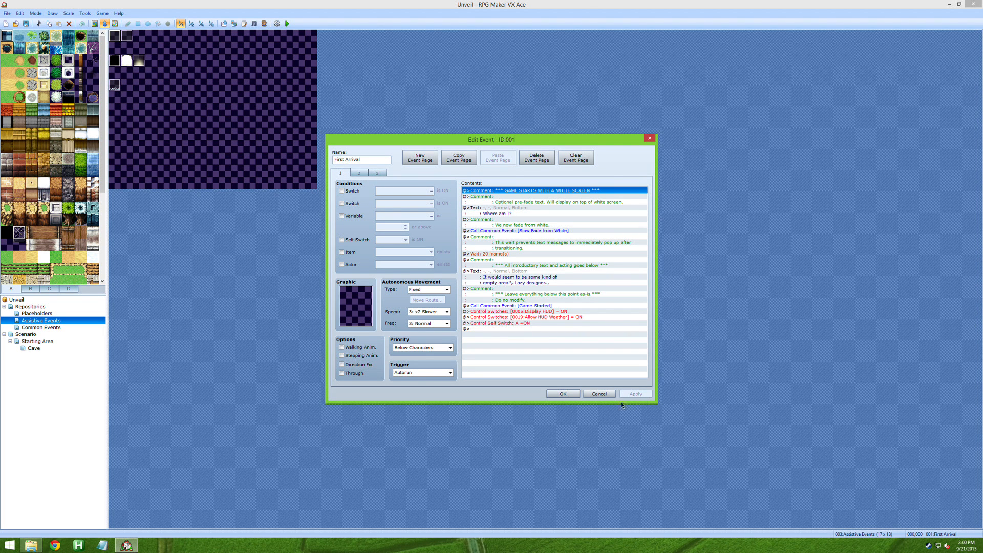
pyautogui.click(608, 394)
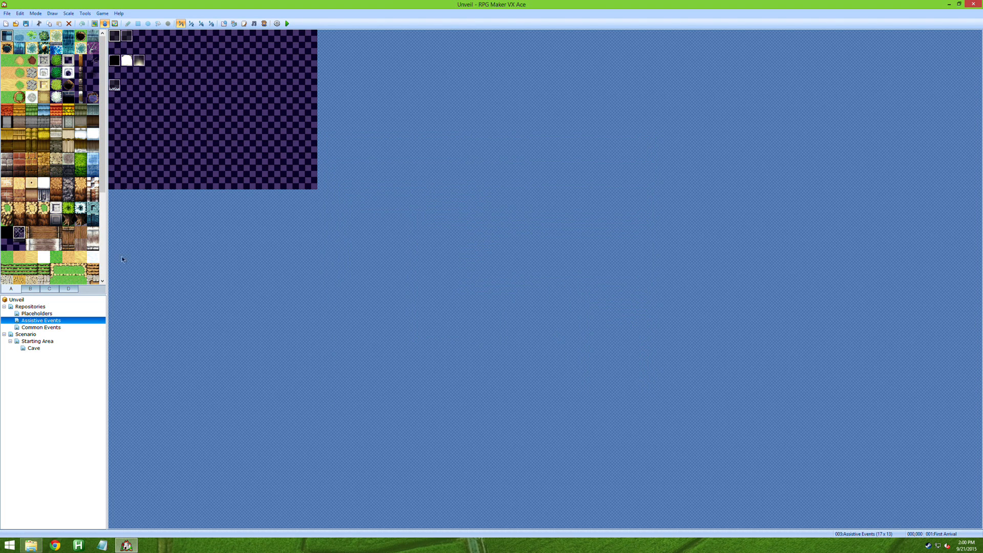
# Inspect the First Arrival event on the Starting Area map, including page 3's switch condition, and close it
pyautogui.click(71, 342)
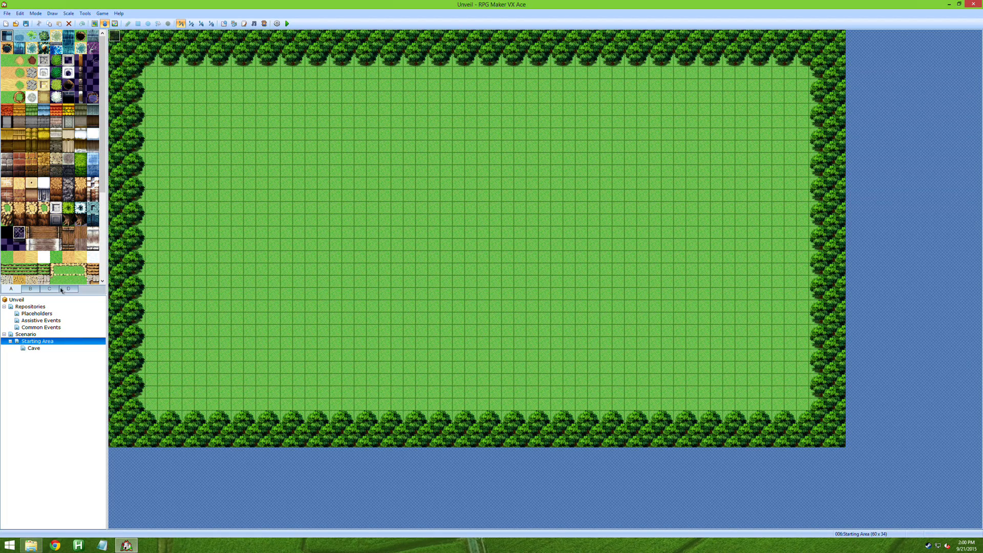
pyautogui.doubleClick(114, 35)
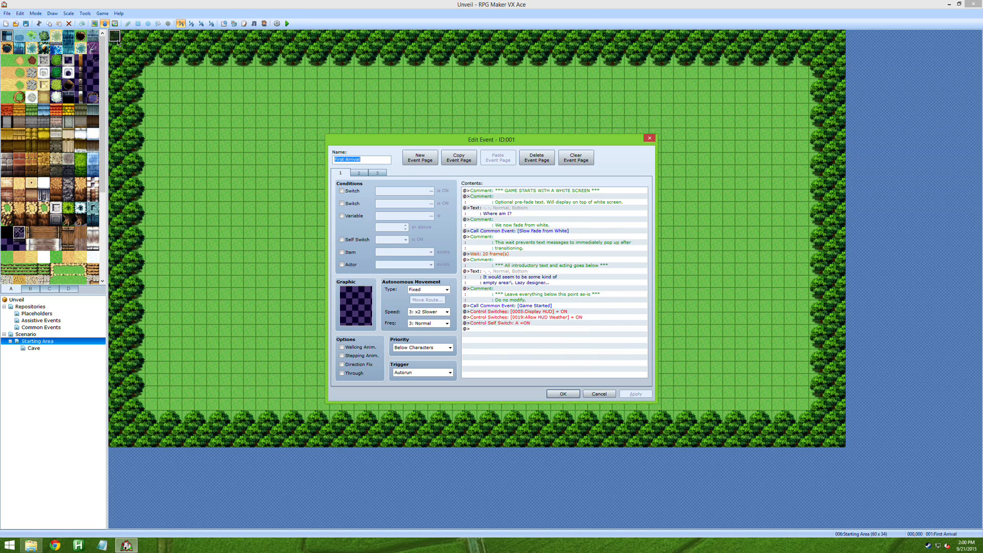
pyautogui.press('Escape')
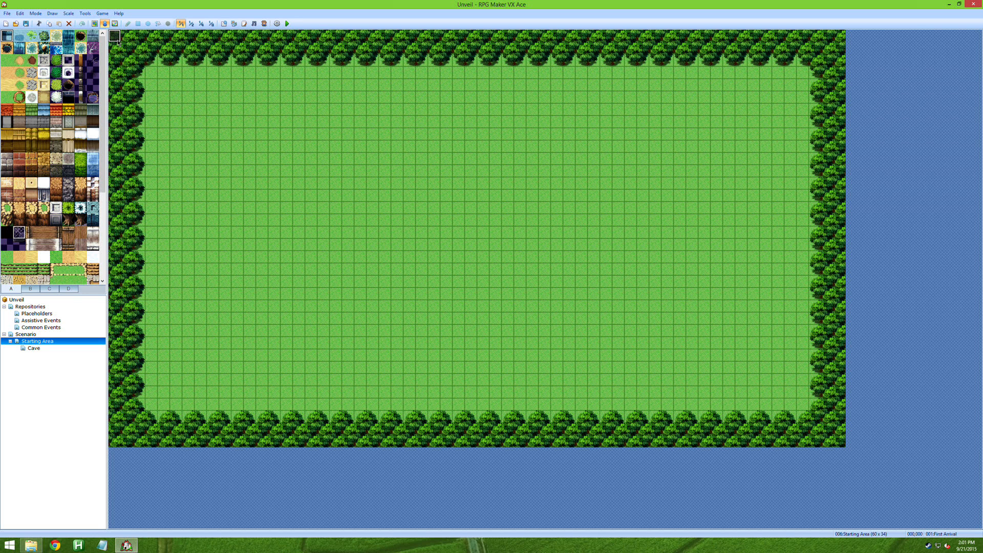
pyautogui.doubleClick(117, 40)
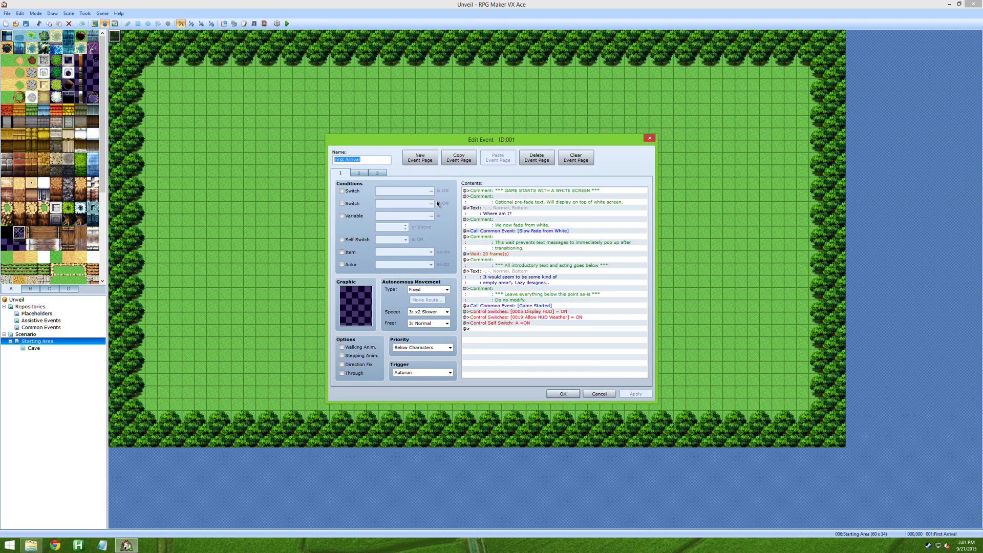
pyautogui.click(378, 173)
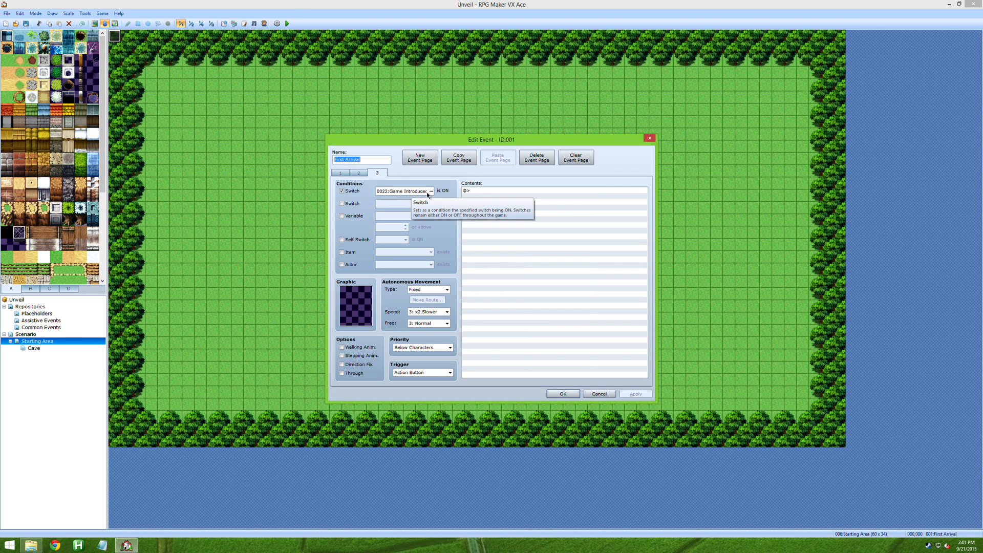
pyautogui.click(481, 191)
pyautogui.click(340, 172)
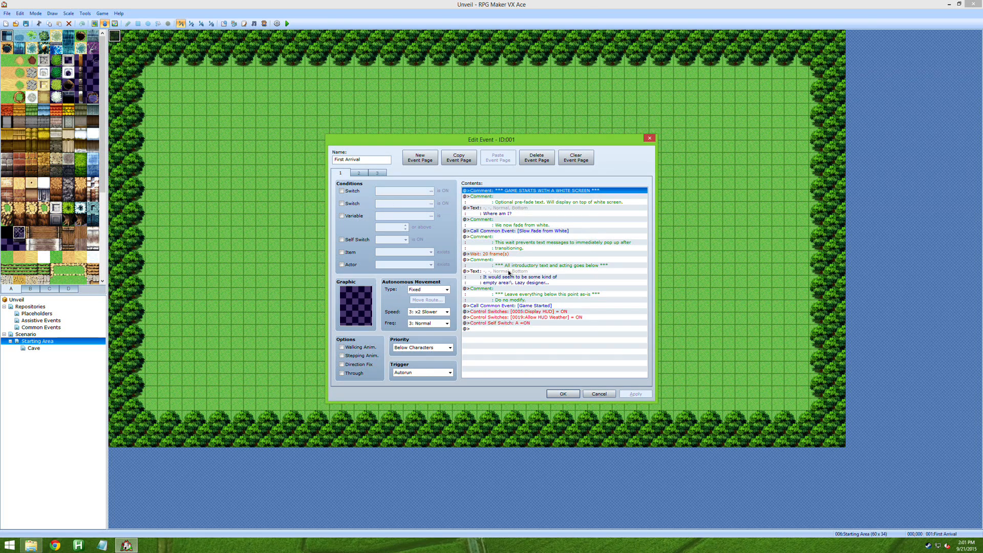
pyautogui.click(600, 394)
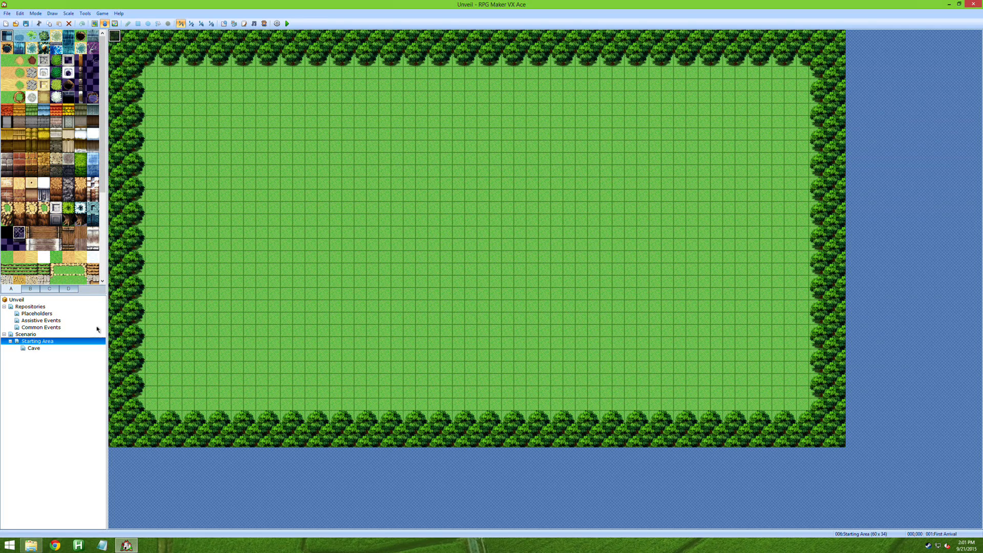
# Open the When stepping Region event on the Assistive Events map and examine page 1's region ID branch and self switch command
pyautogui.click(75, 314)
pyautogui.click(72, 321)
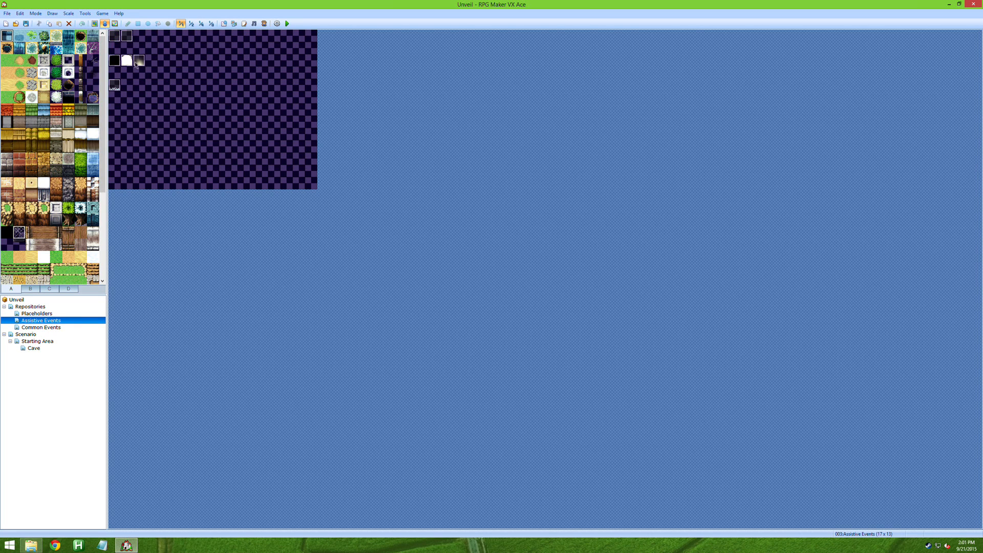
pyautogui.doubleClick(127, 36)
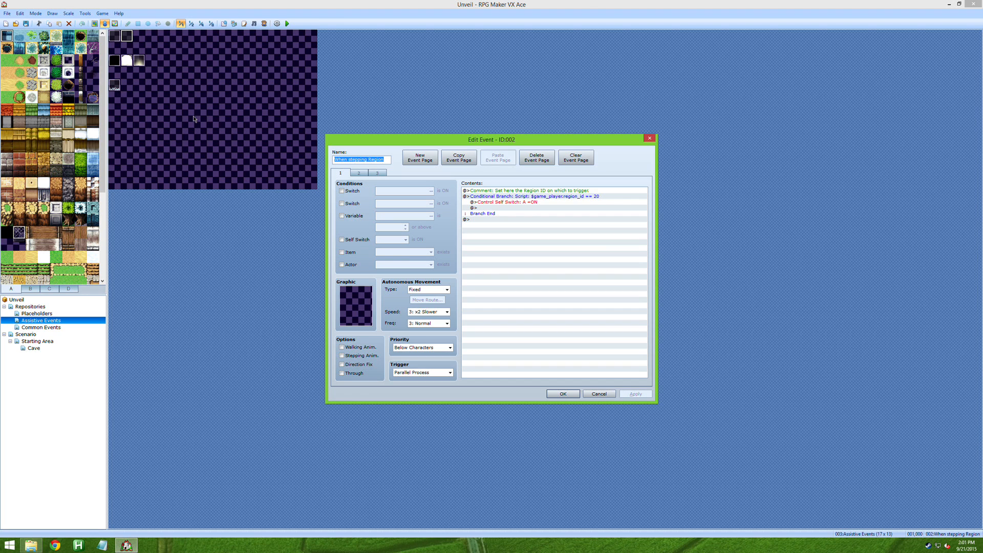
pyautogui.click(620, 197)
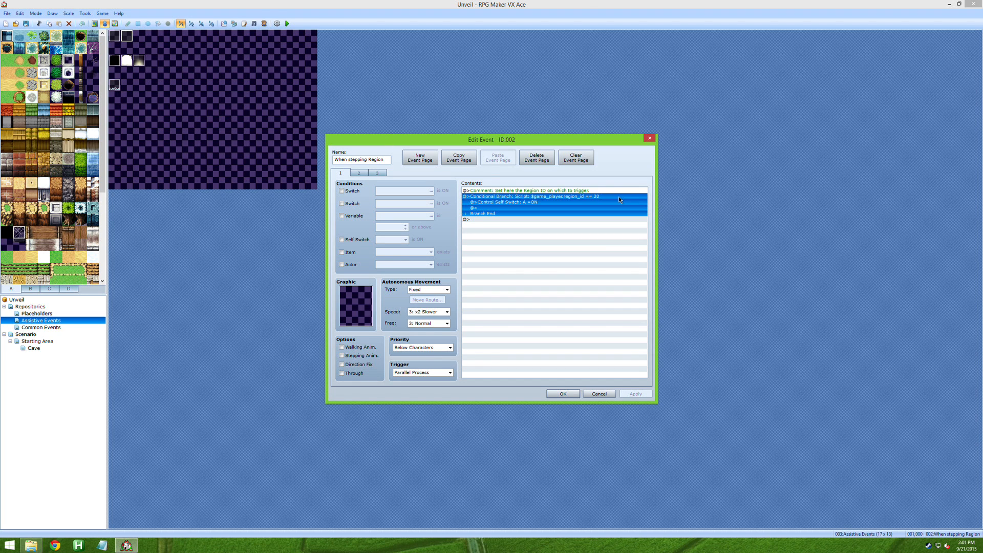
pyautogui.click(582, 202)
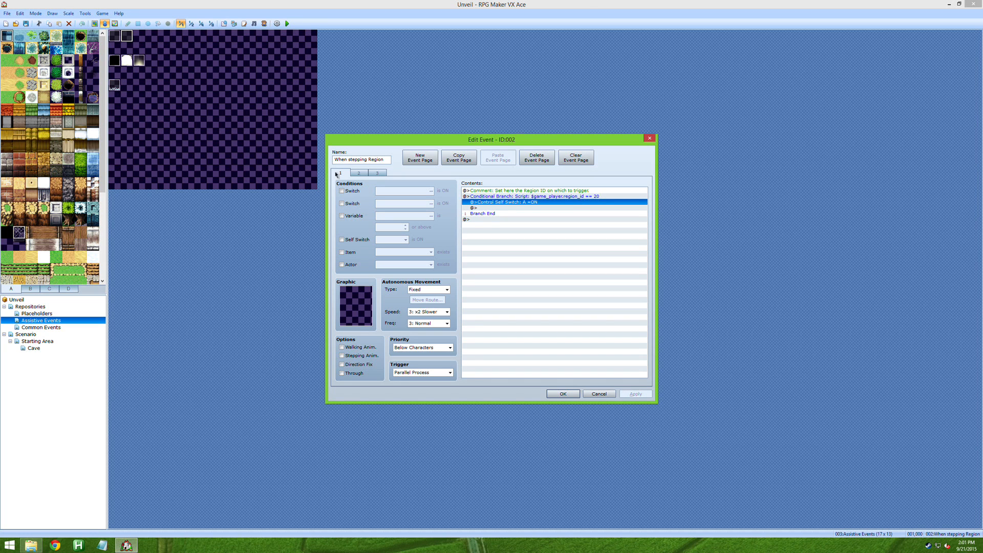
# Insert an empty Show Text command above the blank comment on page 2 of the When stepping Region event
pyautogui.click(359, 173)
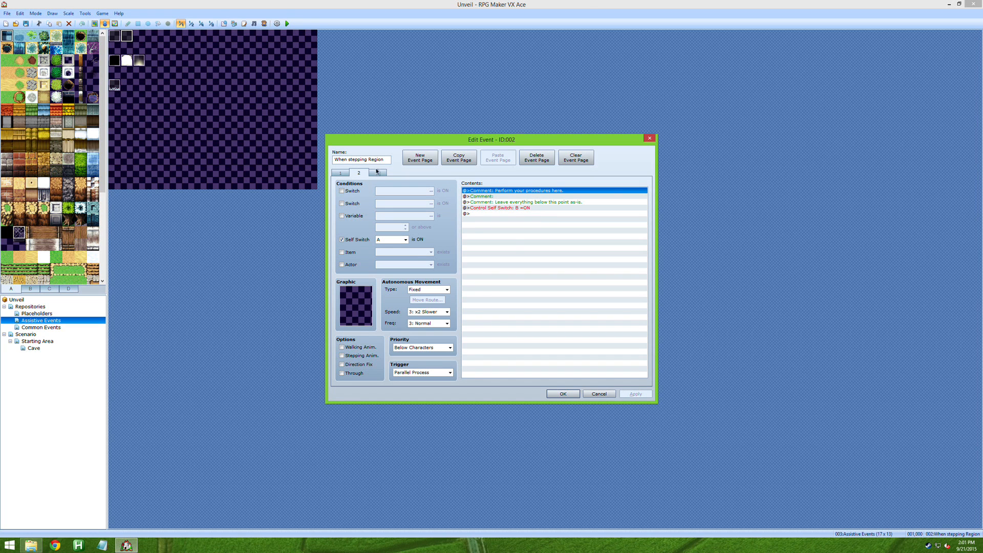
pyautogui.click(523, 198)
pyautogui.rightClick(523, 199)
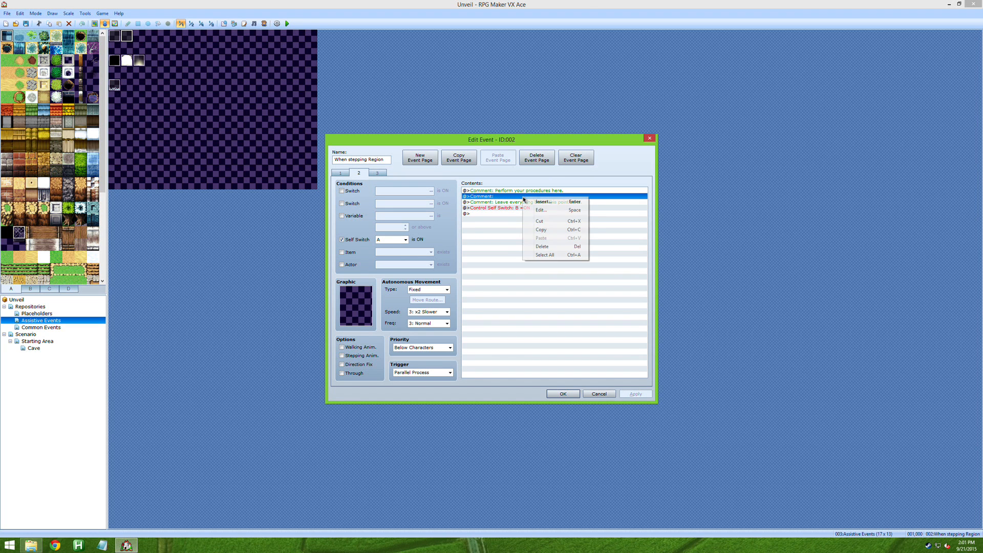
pyautogui.click(533, 202)
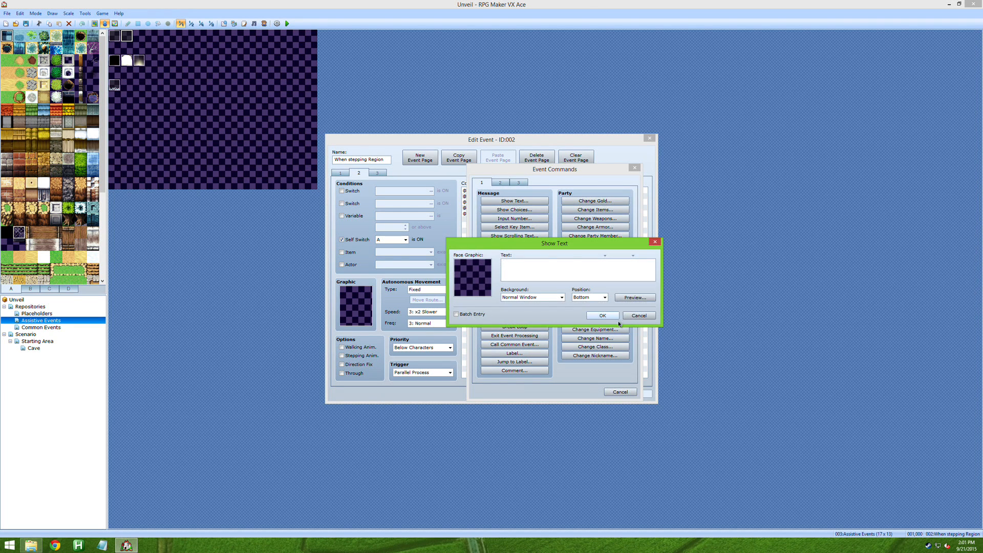
pyautogui.click(614, 314)
pyautogui.click(523, 195)
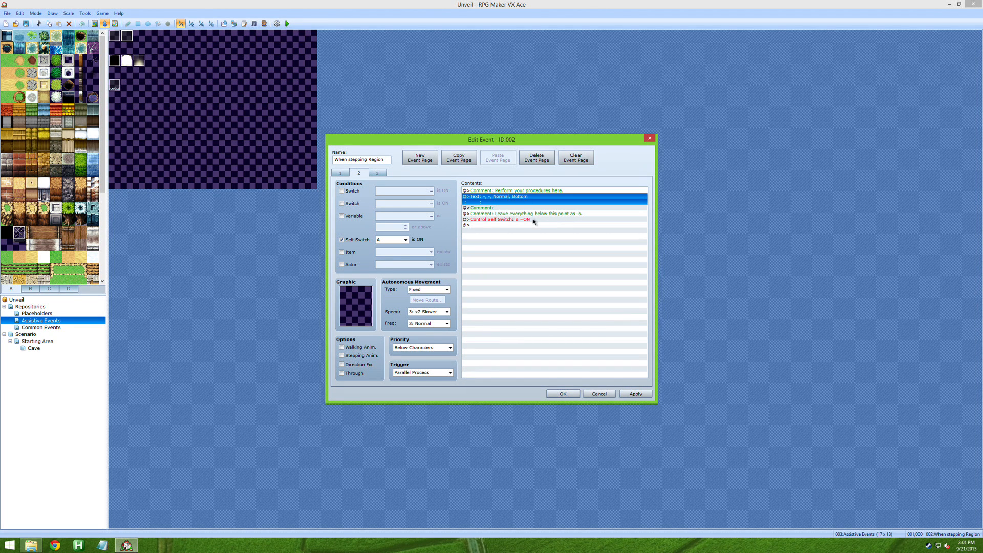
# Delete the empty Show Text command from page 2, check pages 3 and 1, and save the When stepping Region event
pyautogui.press('Delete')
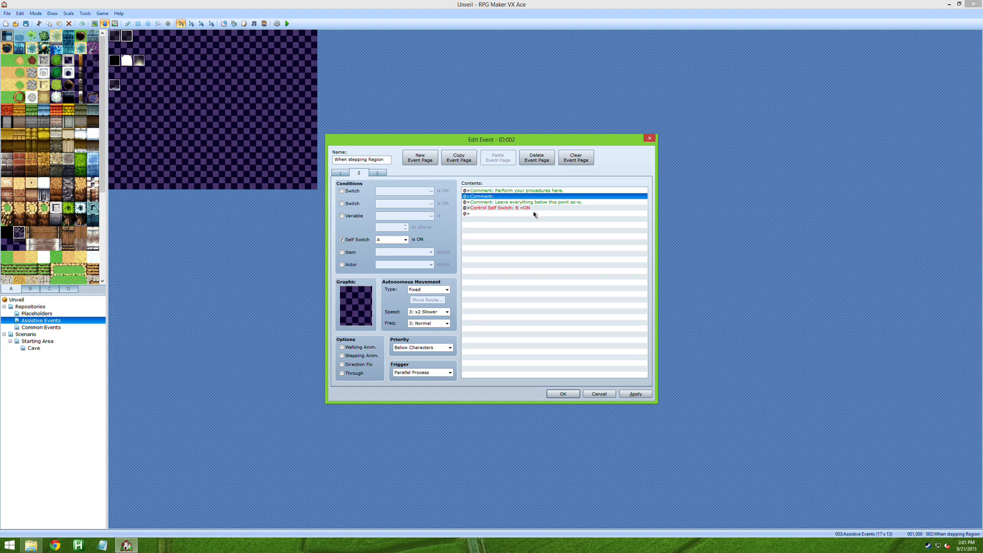
pyautogui.click(533, 212)
pyautogui.click(376, 173)
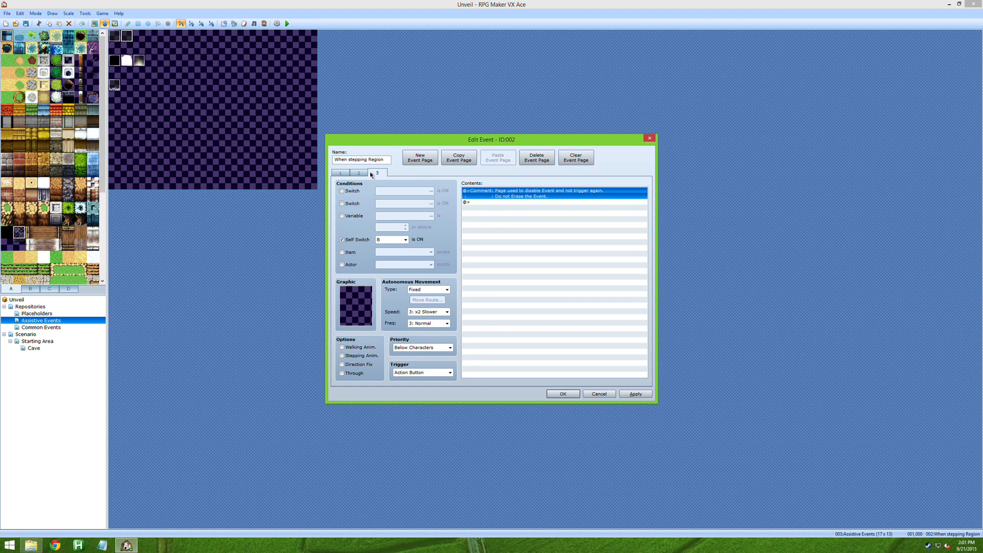
pyautogui.click(358, 173)
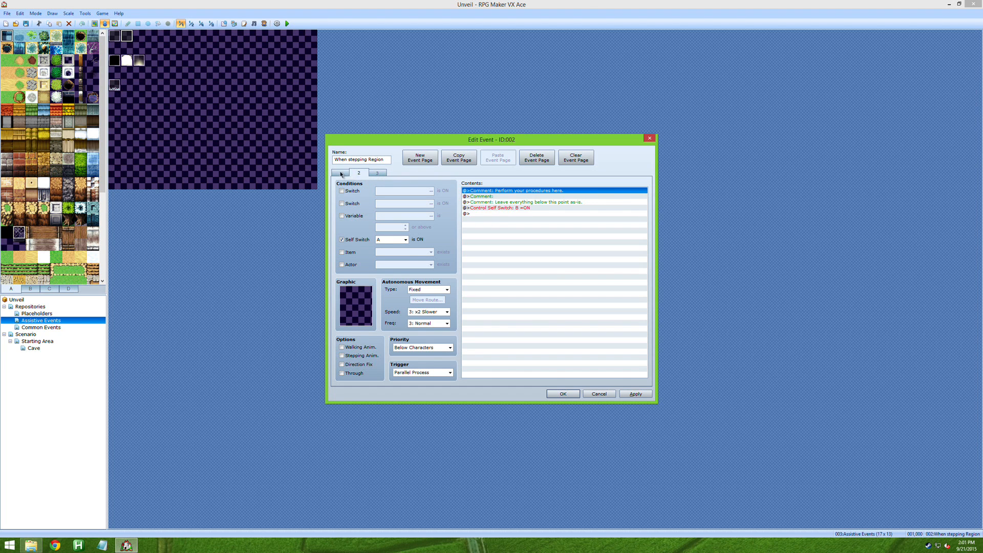
pyautogui.click(341, 174)
pyautogui.click(572, 394)
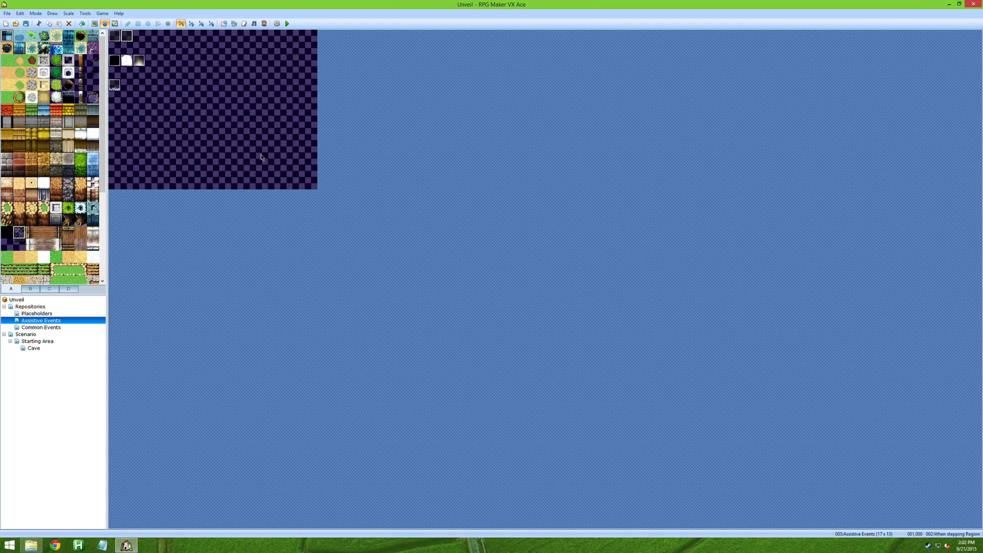
# Open the Hole event on the Assistive Events map and examine its Teleport Start, Transfer Player and Teleport End commands
pyautogui.doubleClick(116, 61)
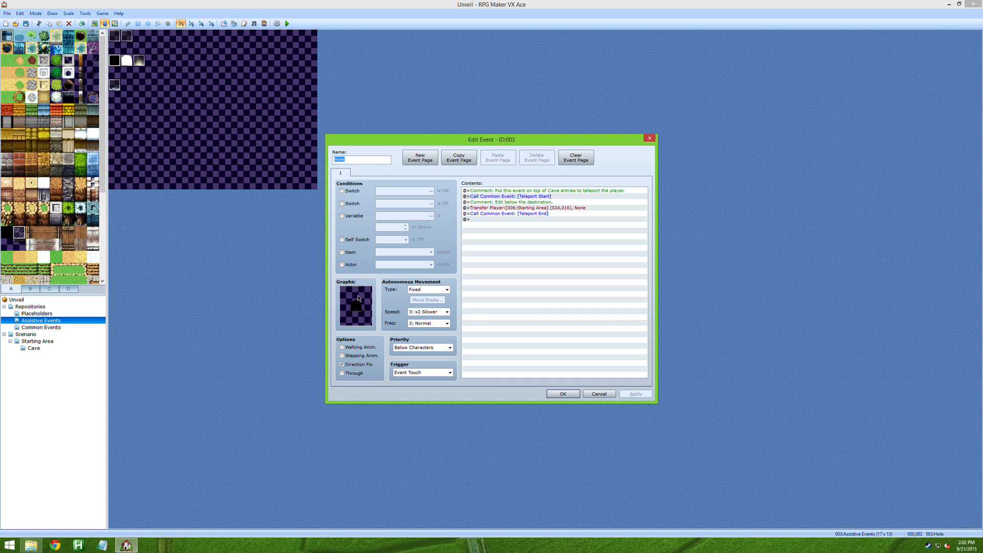
pyautogui.click(372, 289)
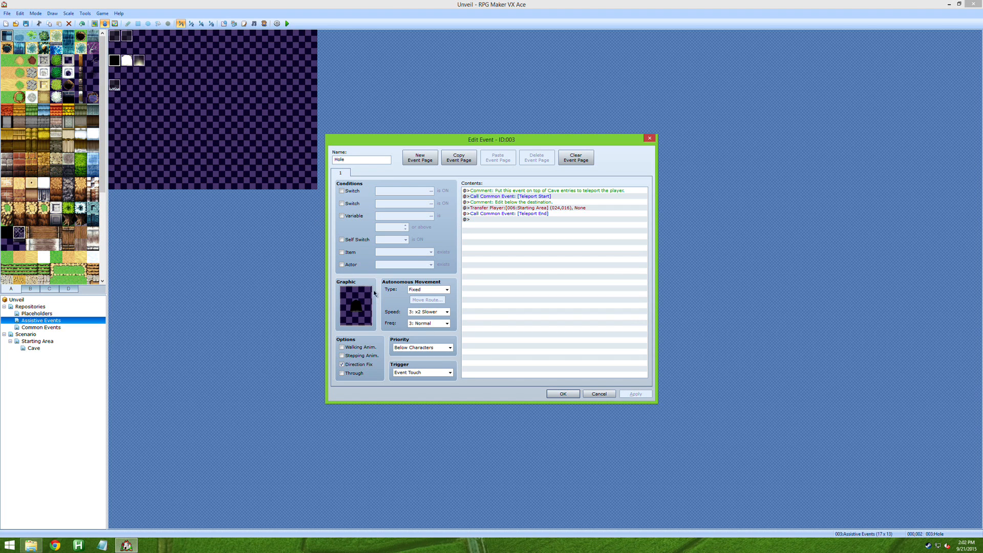
pyautogui.click(547, 208)
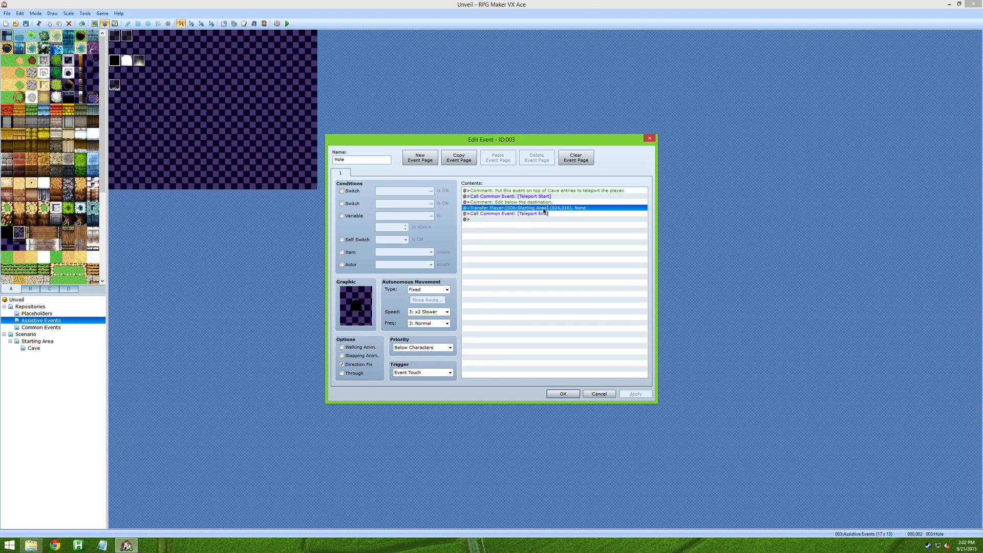
pyautogui.click(544, 197)
pyautogui.click(535, 214)
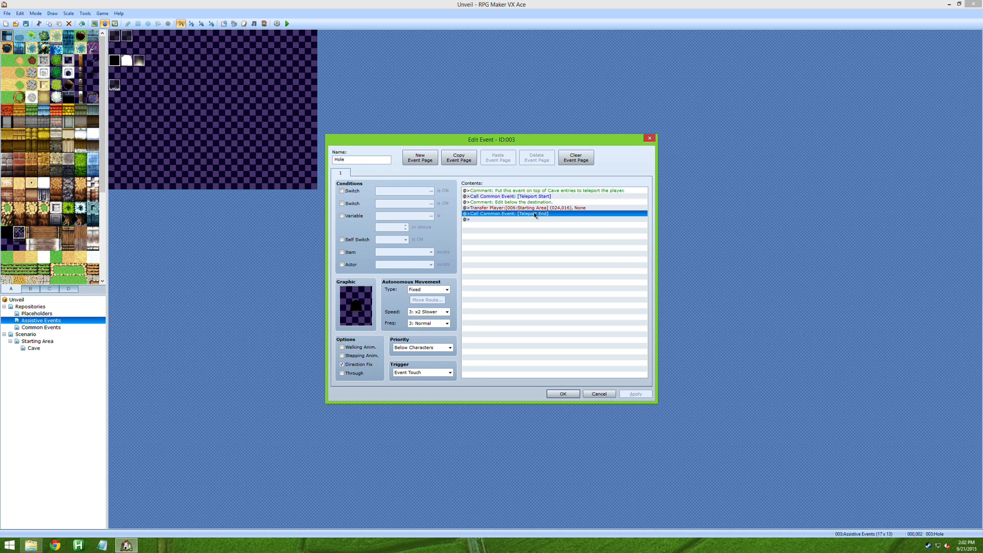
pyautogui.click(541, 209)
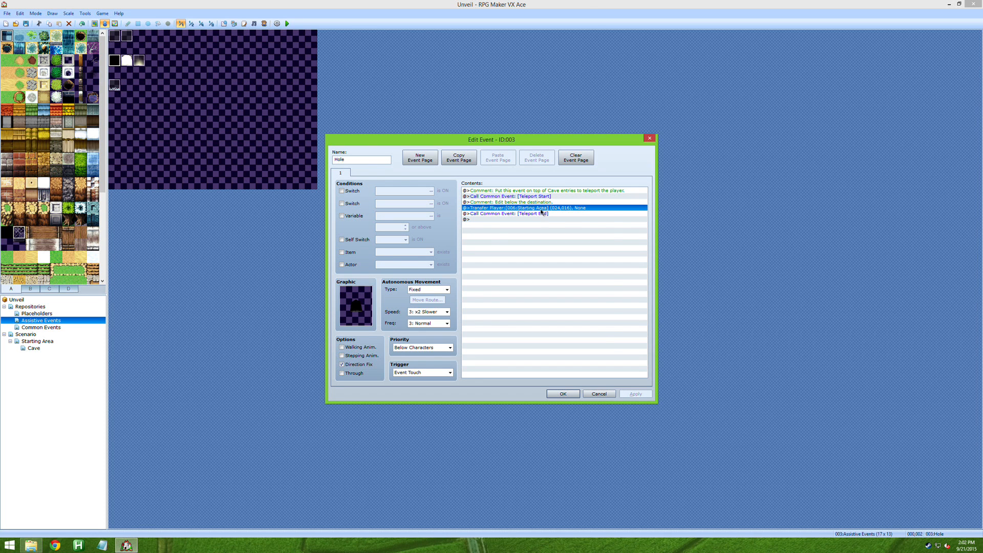
# View the destination map of the Hole event's Transfer Player command and close the event without changes
pyautogui.doubleClick(542, 210)
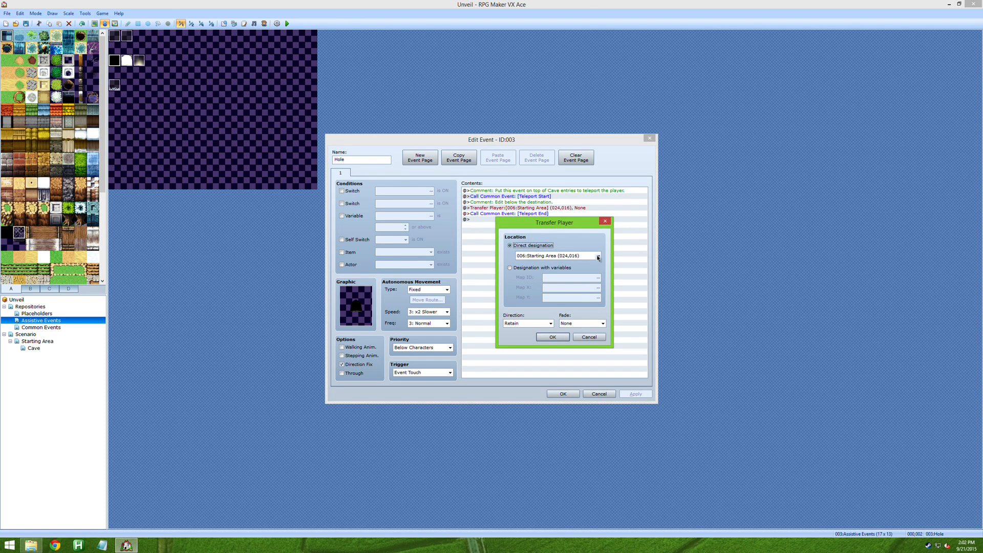
pyautogui.click(598, 257)
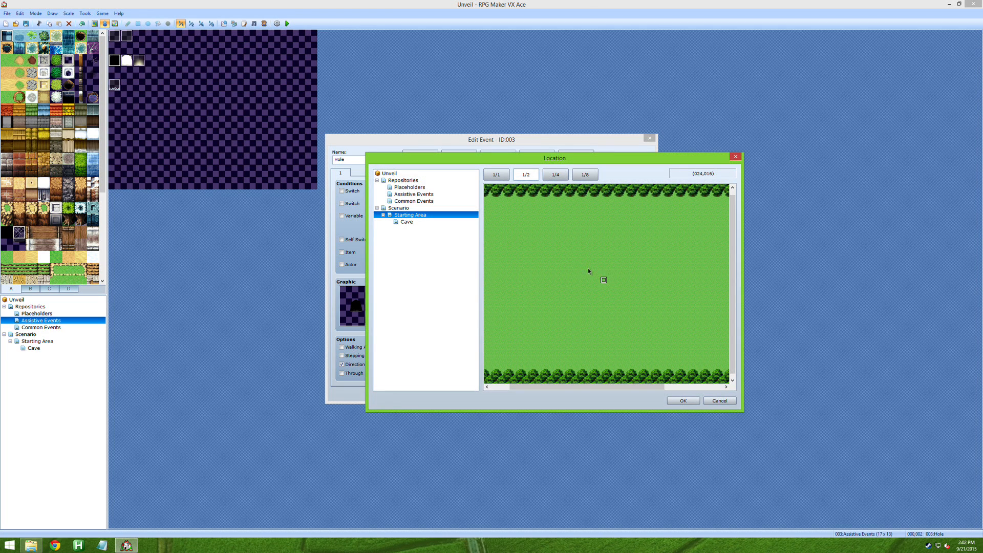
pyautogui.press('Escape')
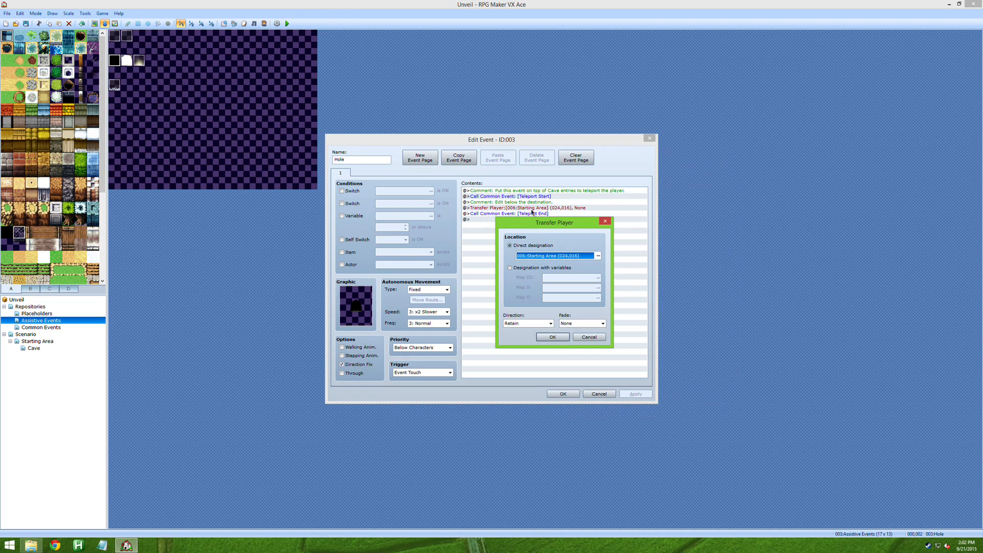
pyautogui.press('Escape')
pyautogui.press('Escape')
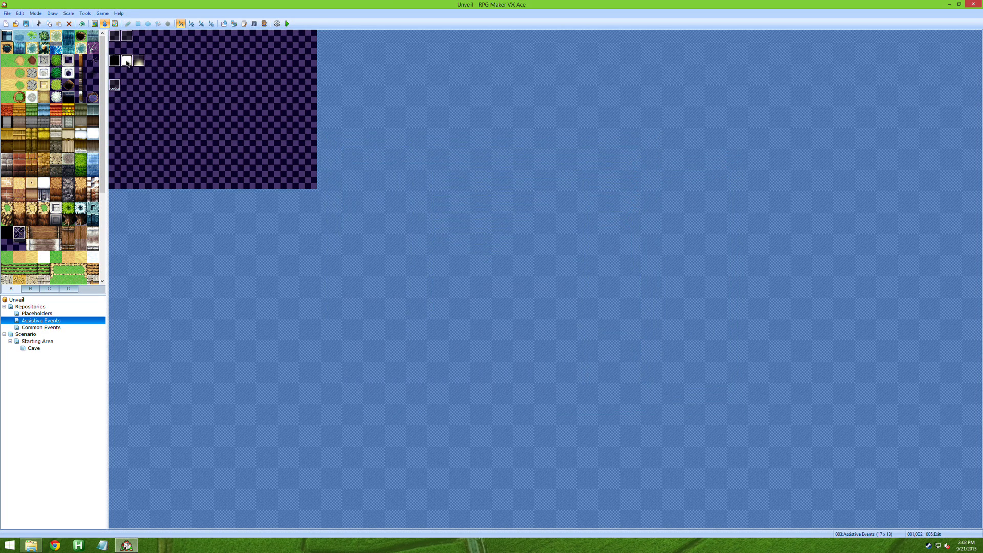
# Inspect both Exit events on the Assistive Events map, closing each one unchanged
pyautogui.doubleClick(127, 62)
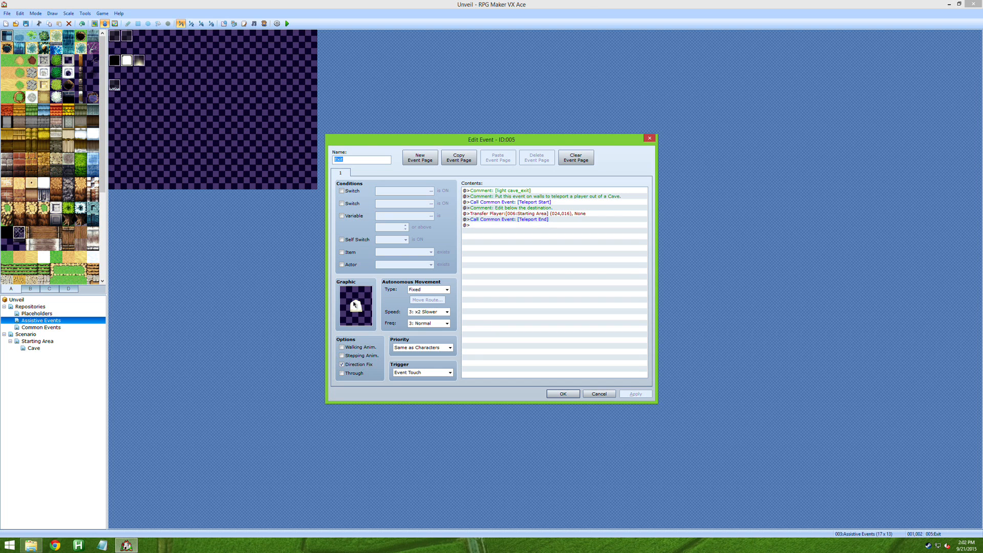
pyautogui.press('Escape')
pyautogui.doubleClick(139, 60)
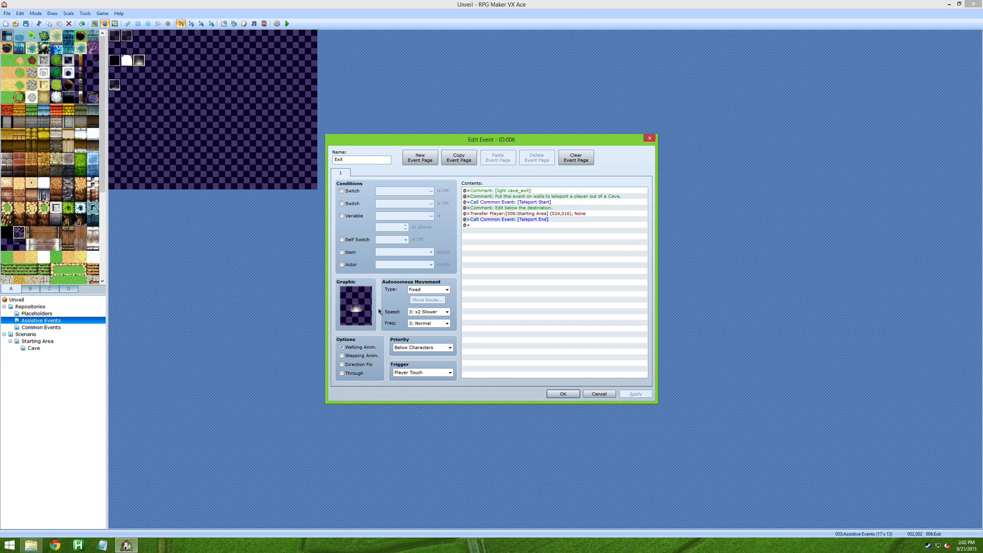
pyautogui.press('Escape')
# Open the Exit event on the Cave map and bring up the location picker of its Transfer Player command
pyautogui.click(56, 348)
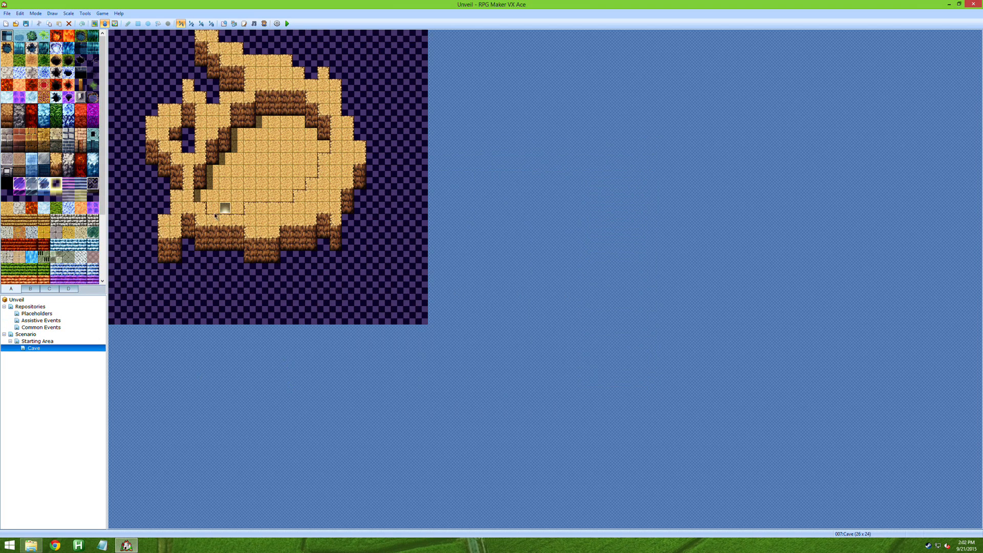
pyautogui.click(225, 208)
pyautogui.doubleClick(226, 206)
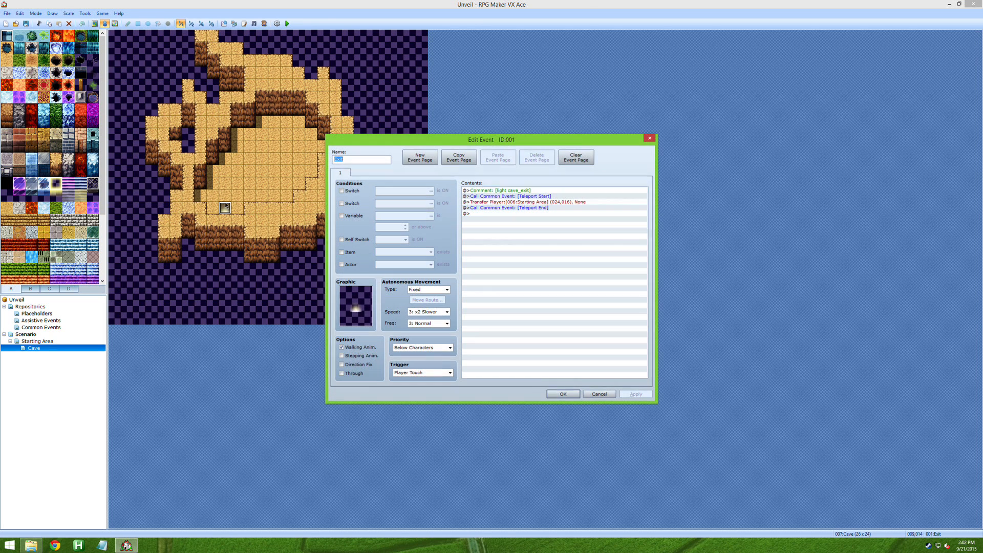
pyautogui.doubleClick(477, 201)
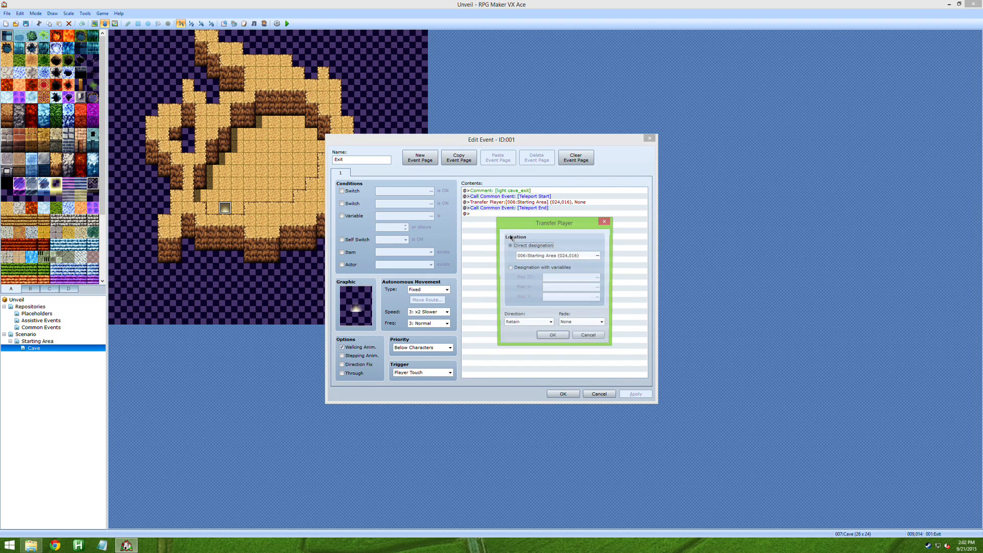
pyautogui.click(597, 255)
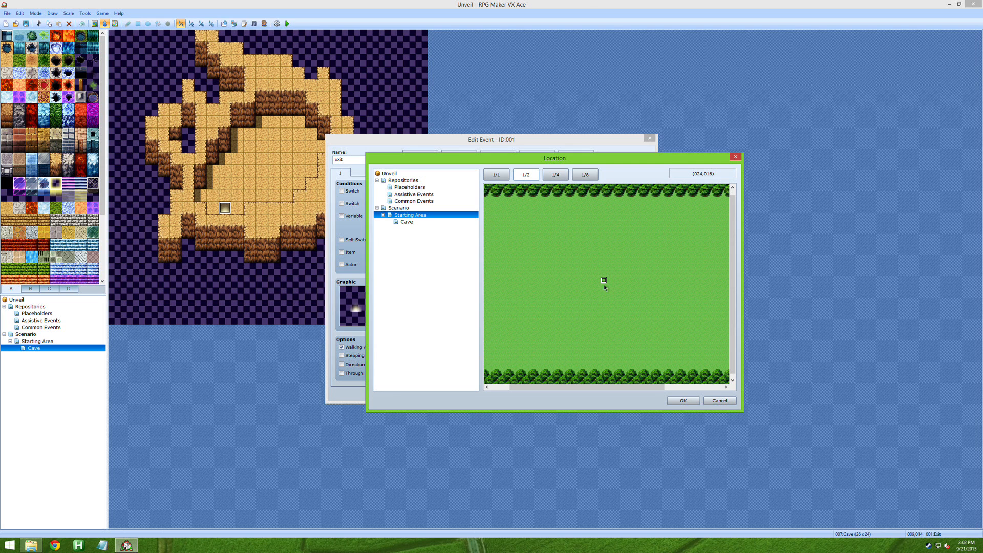
# Try out transfer destinations on the Starting Area and Cave maps, and close the Exit event without saving
pyautogui.click(611, 237)
pyautogui.click(548, 267)
pyautogui.click(406, 223)
pyautogui.click(543, 268)
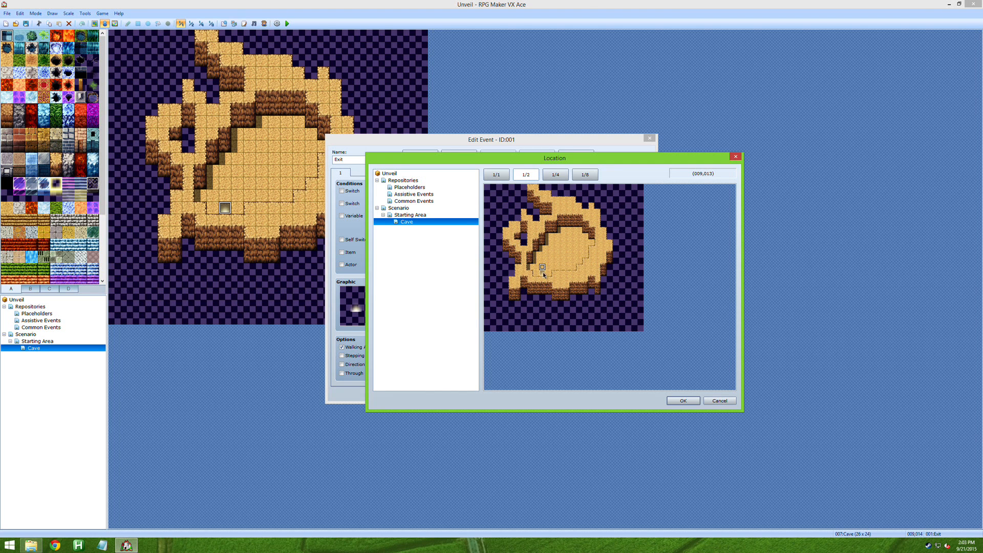
pyautogui.click(543, 273)
pyautogui.press('Escape')
pyautogui.press('Escape')
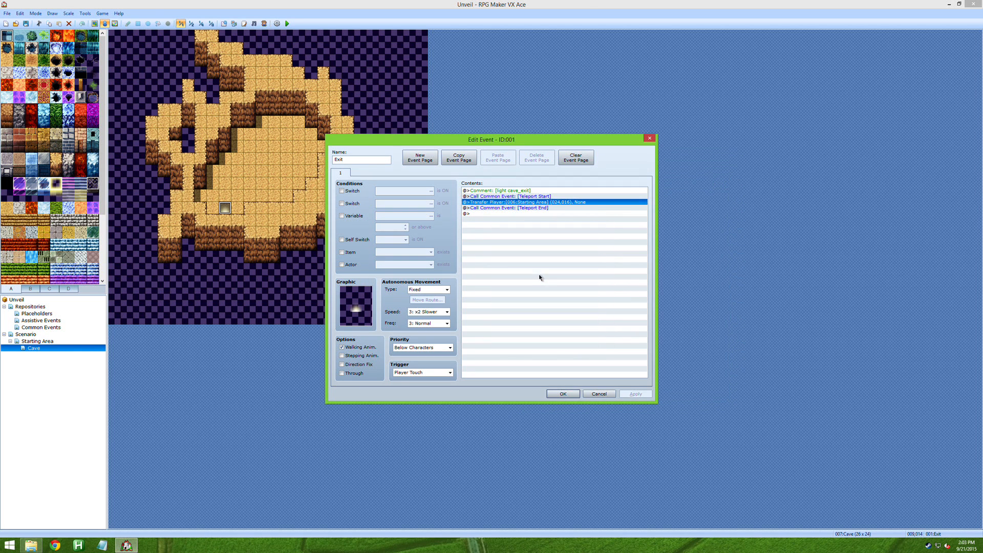
pyautogui.press('Escape')
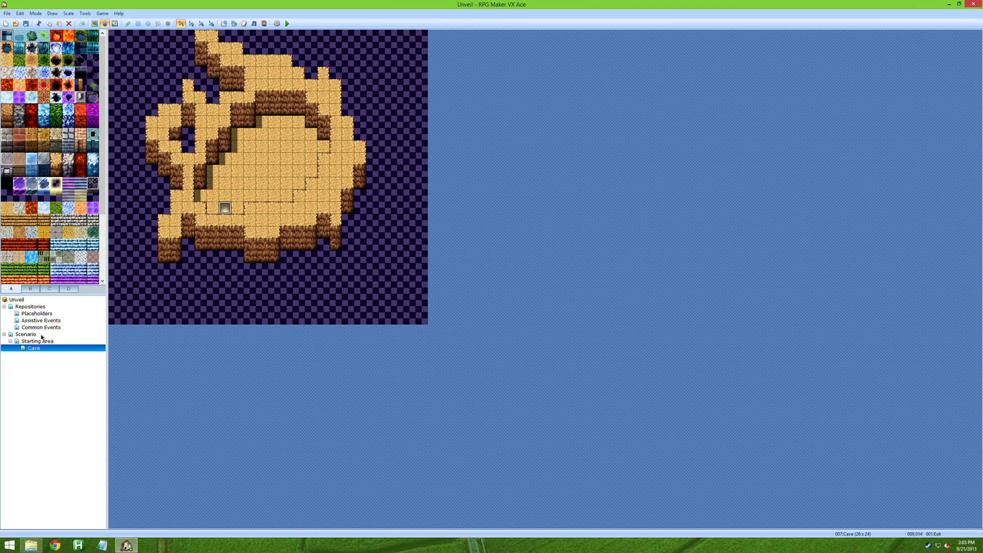
# Open the Waterfall event on the Assistive Events map, examine its graphic and sfx waterfall comment, and close it
pyautogui.click(46, 335)
pyautogui.click(57, 321)
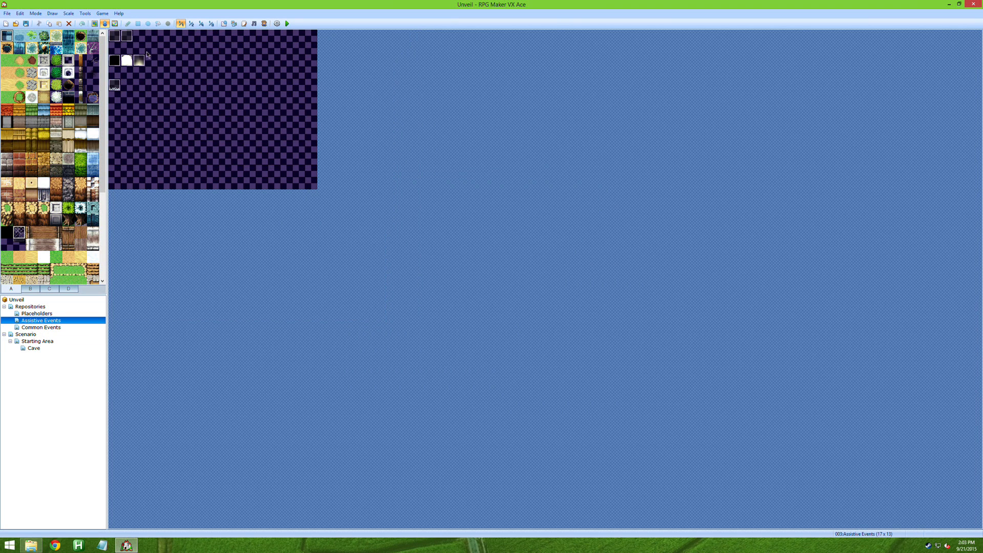
pyautogui.doubleClick(115, 85)
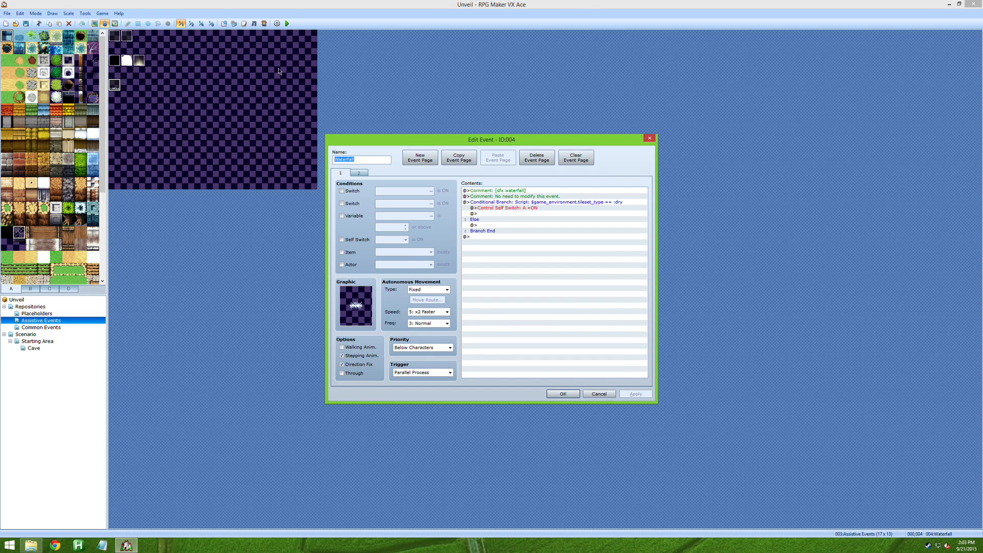
pyautogui.click(356, 296)
pyautogui.click(514, 191)
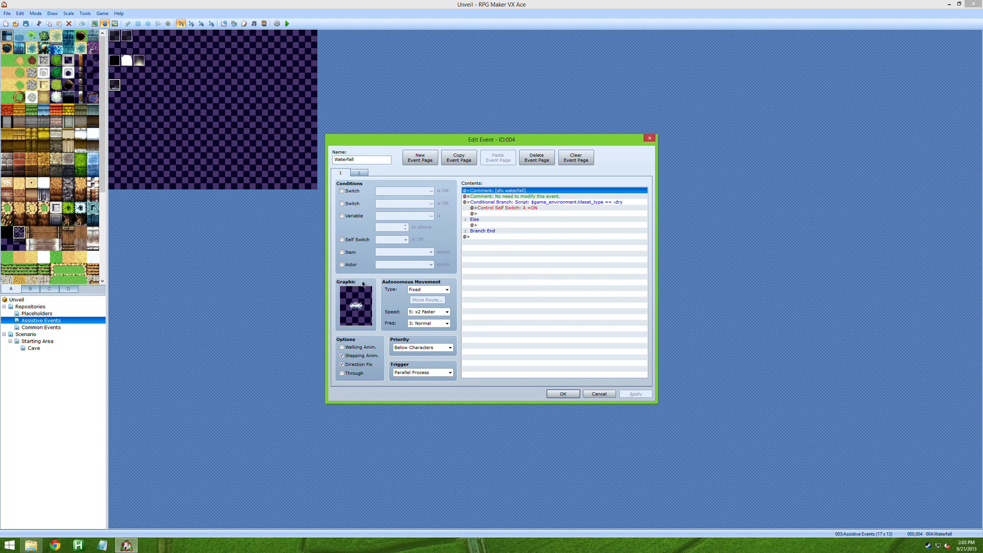
pyautogui.press('Escape')
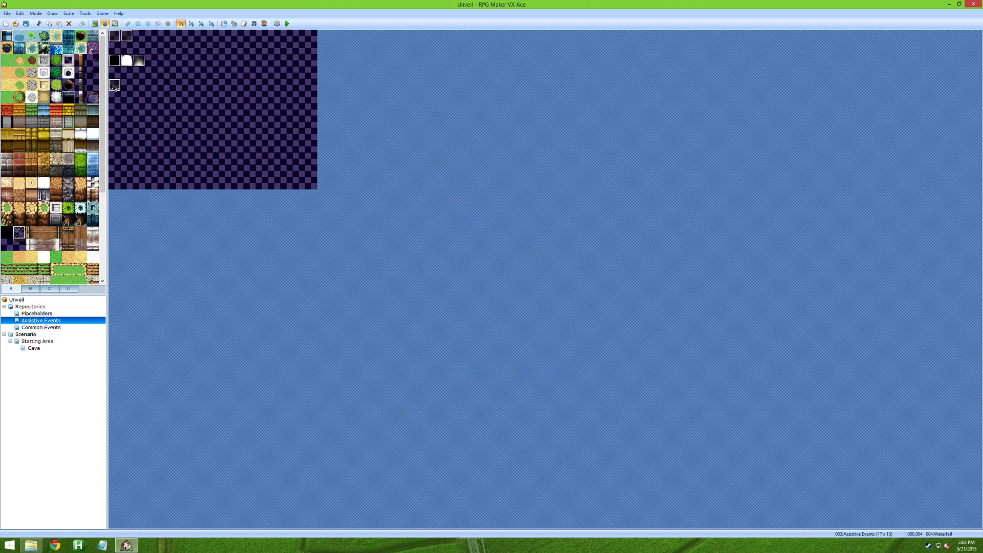
# Paste the Waterfall event onto two adjacent tiles of the Starting Area map, at (23,14) and (24,14)
pyautogui.click(57, 341)
pyautogui.click(394, 205)
pyautogui.hotkey('ctrl', 'v')
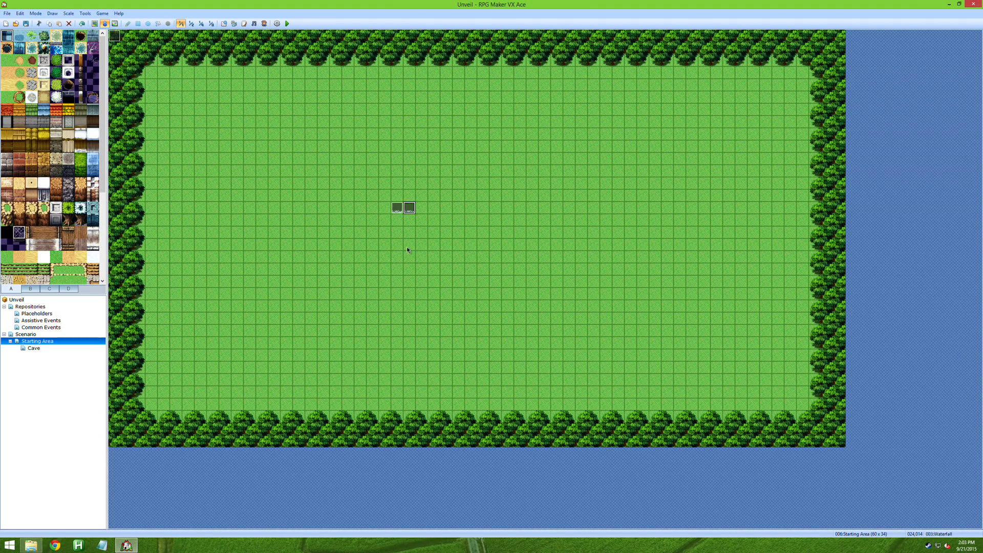
pyautogui.click(408, 249)
pyautogui.click(401, 205)
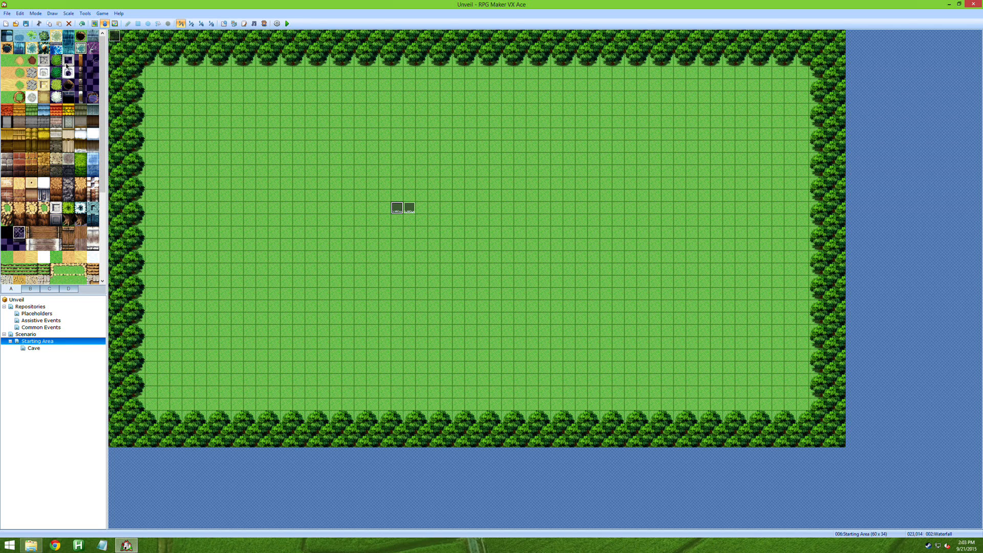
# Paint a two-tile-wide stream of water with a four-tile-high waterfall between its upper and lower parts on the Starting Area map
pyautogui.click(59, 47)
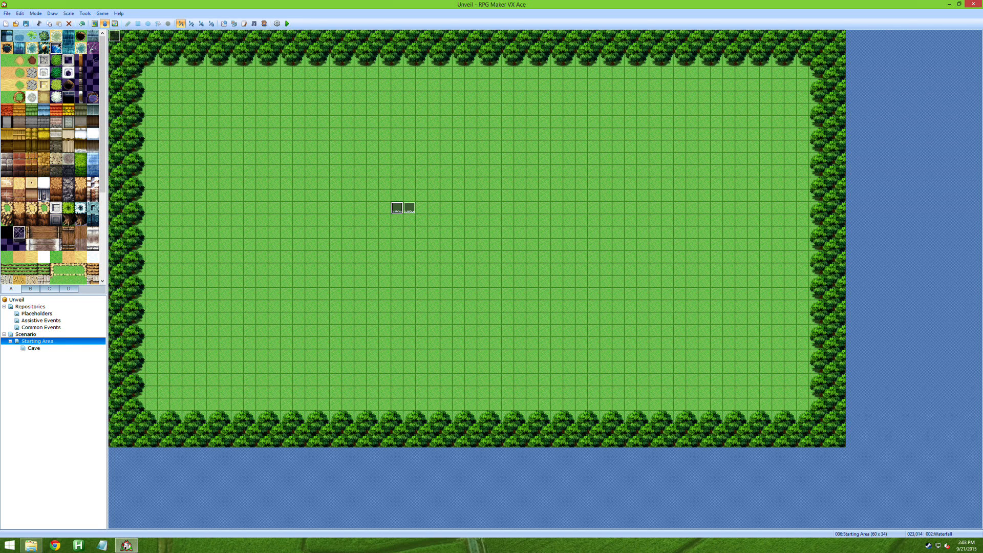
pyautogui.click(7, 36)
pyautogui.click(94, 23)
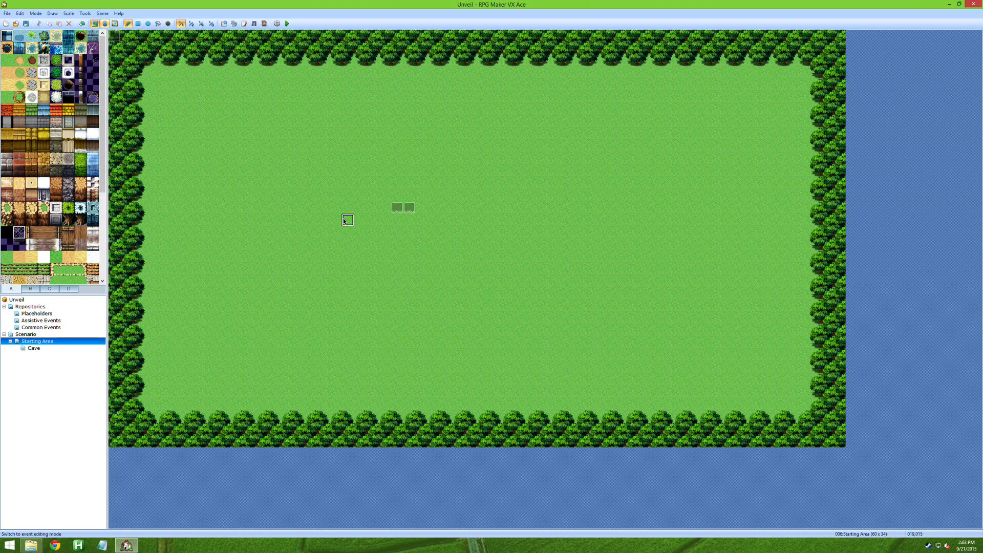
pyautogui.moveTo(323, 208)
pyautogui.mouseDown()
pyautogui.moveTo(323, 247)
pyautogui.moveTo(331, 211)
pyautogui.mouseUp()
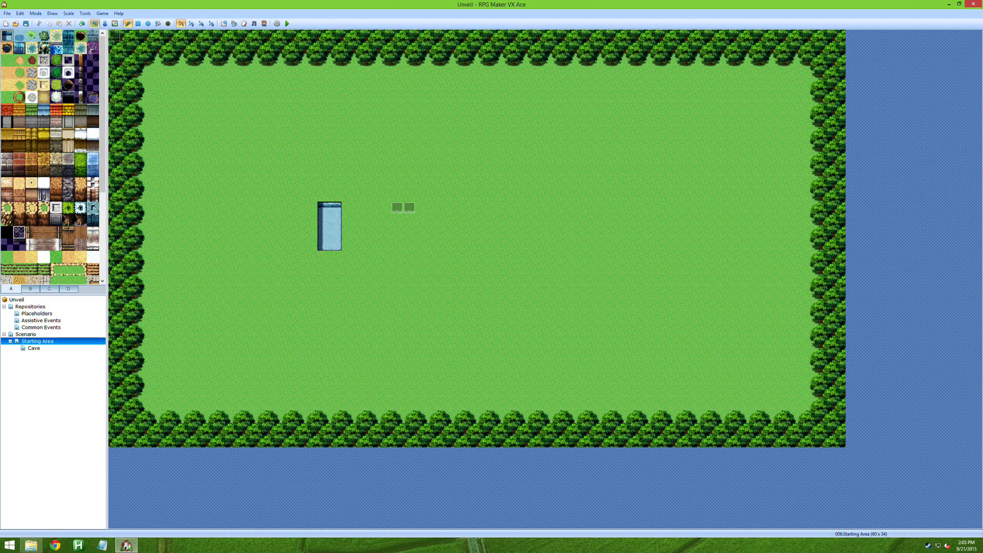
pyautogui.click(20, 48)
pyautogui.moveTo(336, 197)
pyautogui.mouseDown()
pyautogui.moveTo(336, 158)
pyautogui.moveTo(324, 196)
pyautogui.mouseUp()
pyautogui.click(7, 35)
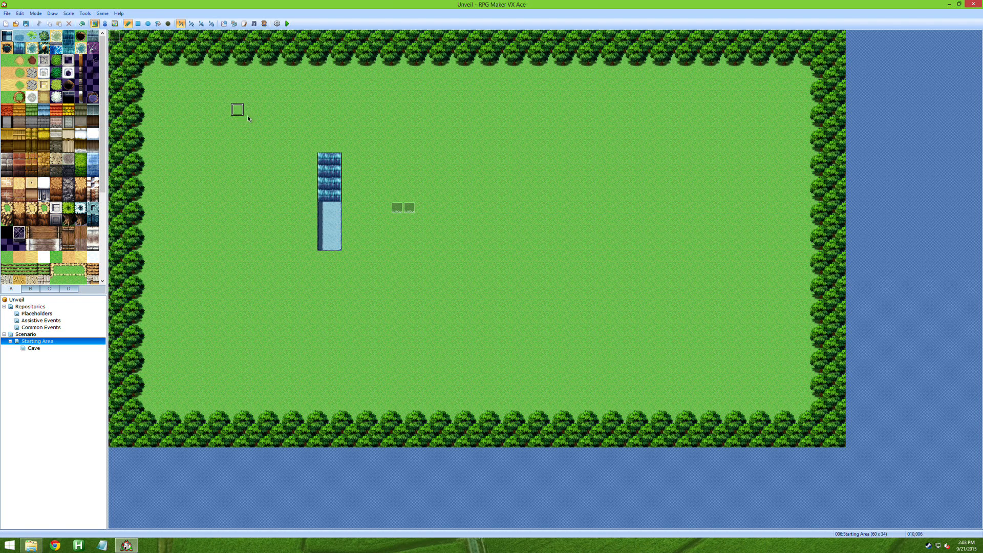
pyautogui.moveTo(324, 141)
pyautogui.mouseDown()
pyautogui.moveTo(337, 138)
pyautogui.moveTo(324, 122)
pyautogui.mouseUp()
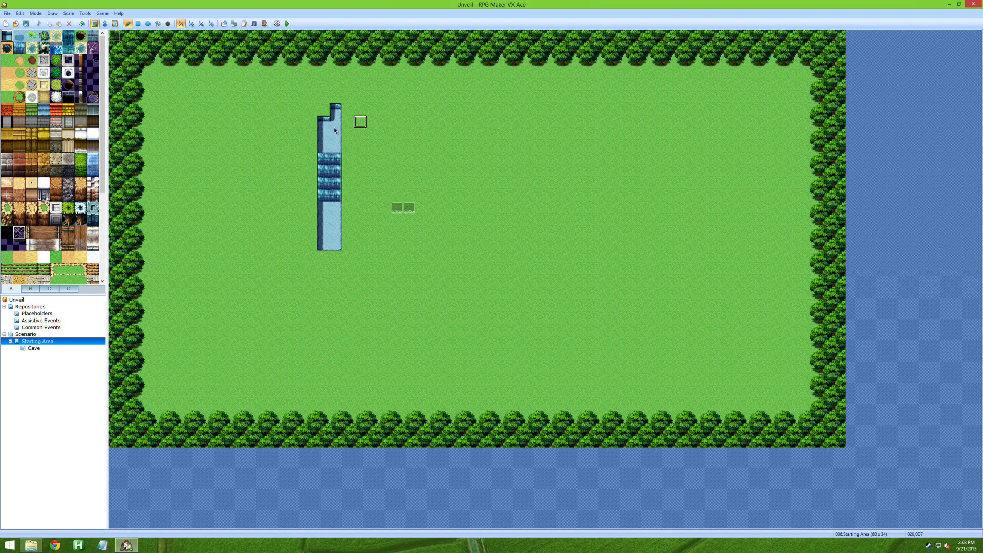
# Return to event editing and check the tiles at the foot of the painted waterfall as positions for Waterfall events
pyautogui.click(105, 24)
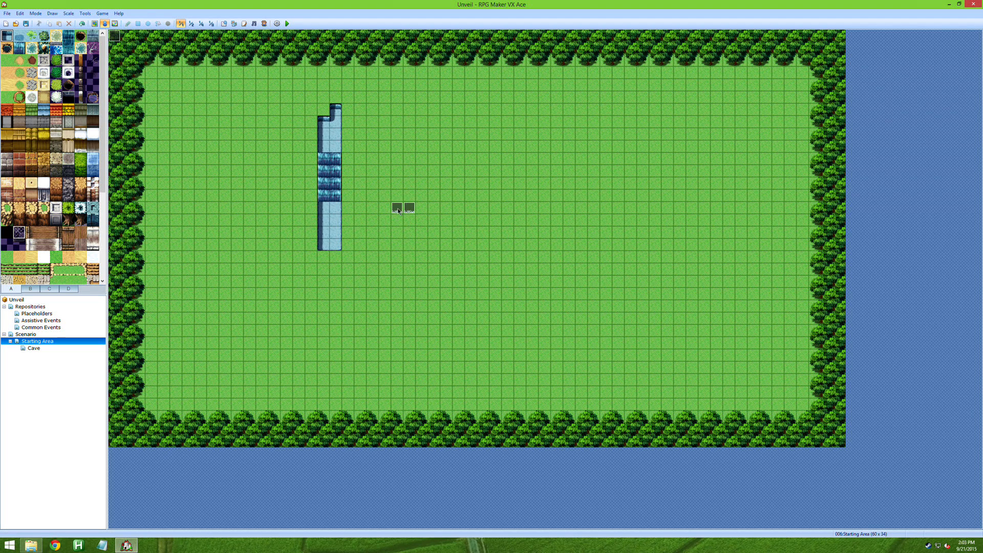
pyautogui.click(326, 209)
pyautogui.click(335, 208)
pyautogui.click(336, 196)
pyautogui.click(373, 196)
pyautogui.click(338, 197)
pyautogui.click(324, 208)
pyautogui.click(352, 171)
# Undo the painted water and waterfall tiles and the second pasted Waterfall event on the Starting Area map
pyautogui.hotkey('ctrl', 'z')
pyautogui.hotkey('ctrl', 'z')
pyautogui.hotkey('ctrl', 'z')
pyautogui.hotkey('ctrl', 'z')
pyautogui.hotkey('ctrl', 'z')
pyautogui.hotkey('ctrl', 'z')
pyautogui.hotkey('ctrl', 'z')
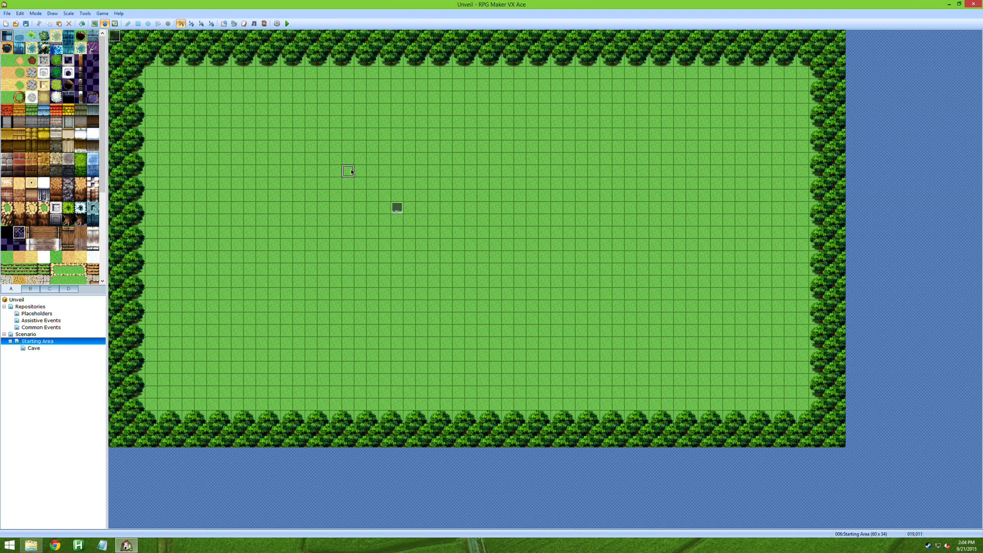
# Undo one more change on the Starting Area map and open the Common Events map in Repositories
pyautogui.hotkey('ctrl', 'z')
pyautogui.click(80, 320)
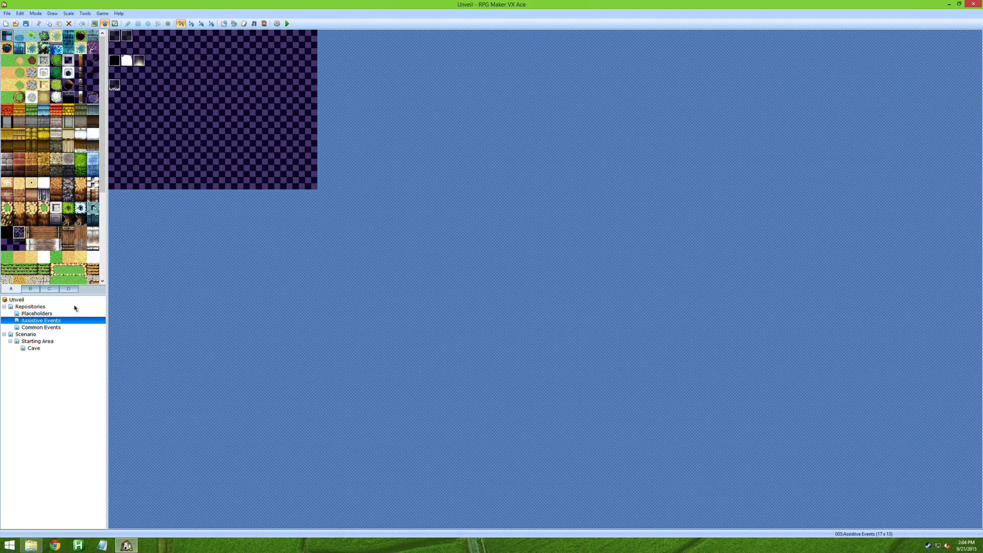
pyautogui.click(60, 329)
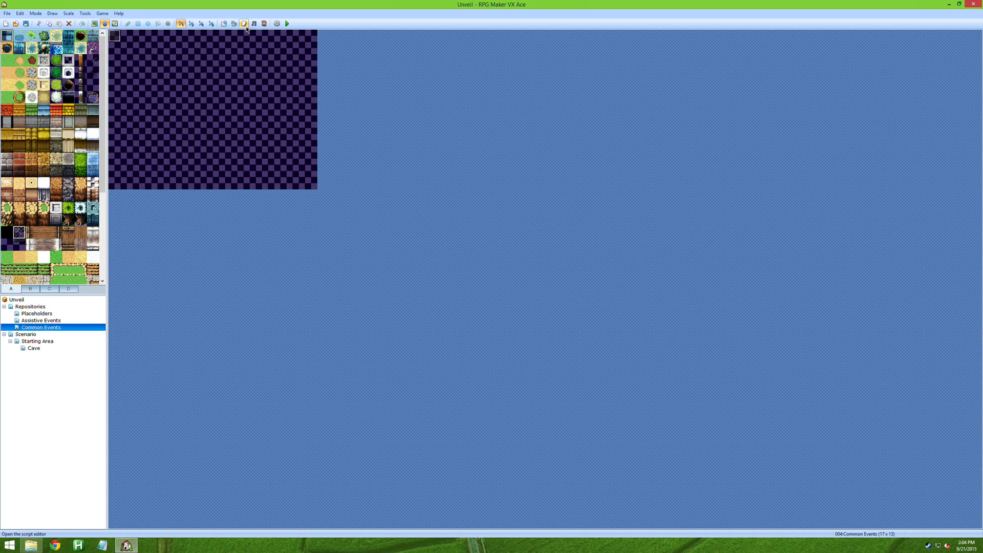
# Look through the list of common events in the project database down to its last entries
pyautogui.click(224, 24)
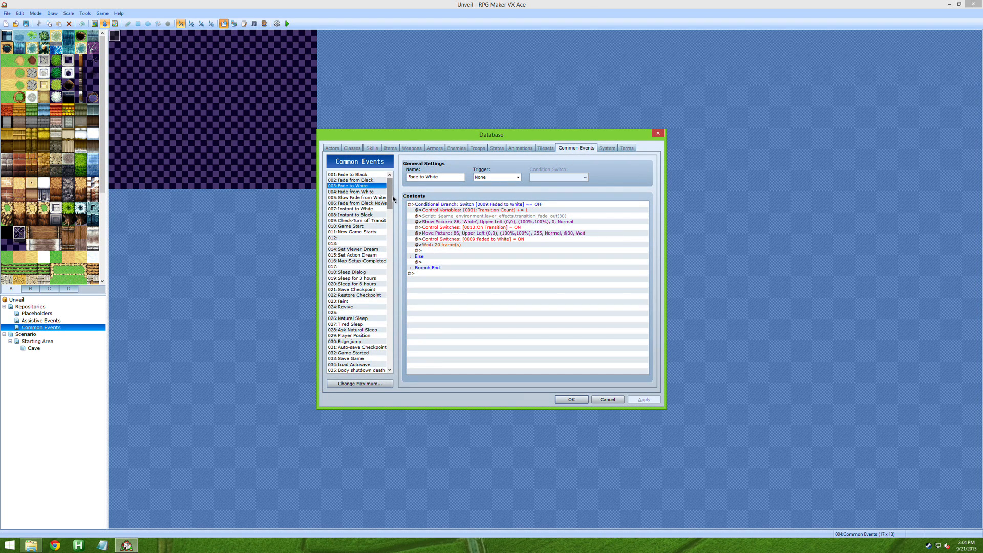
pyautogui.moveTo(392, 196); pyautogui.dragTo(401, 356)
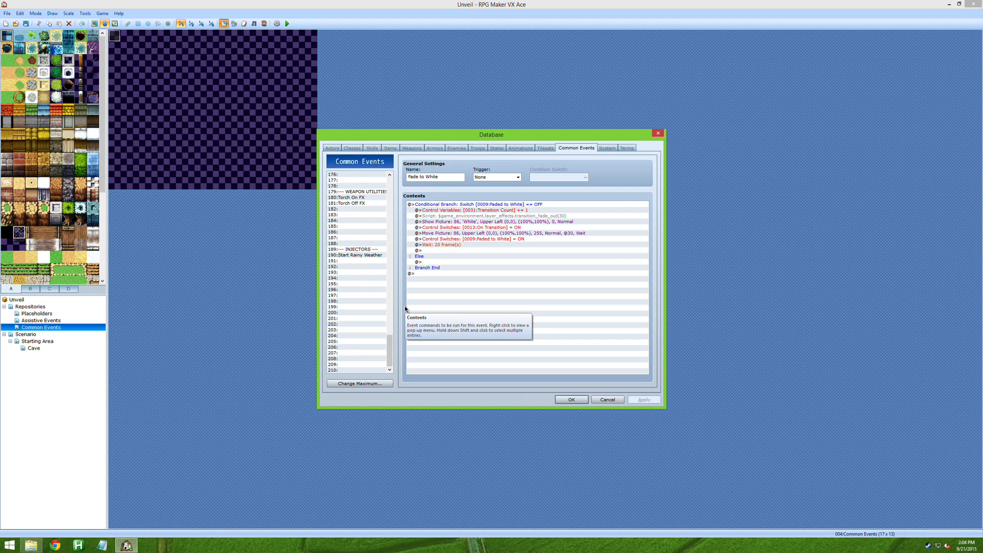
pyautogui.press('Escape')
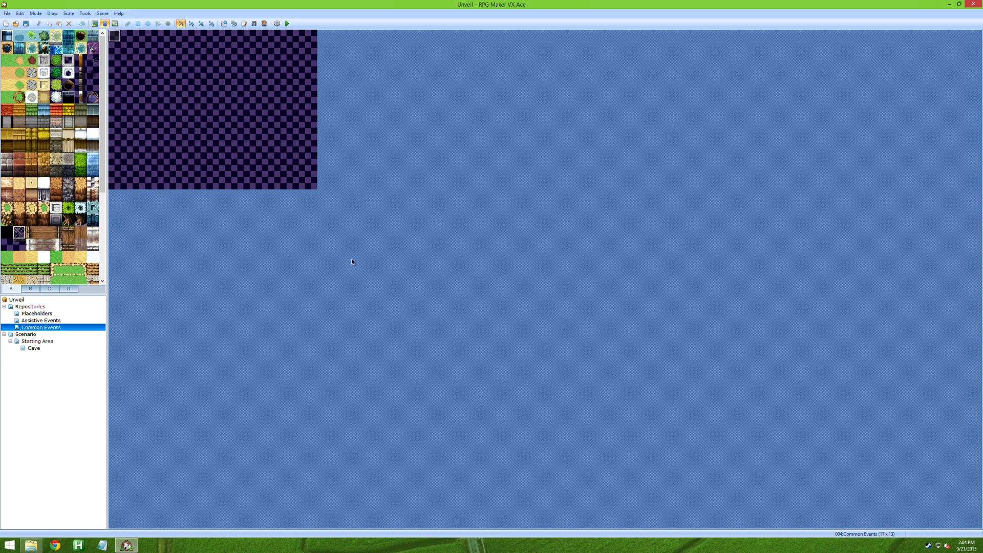
# Open the My_Common_Event event on the Common Events map and try to rename it as My_Other_Common_Event
pyautogui.doubleClick(116, 39)
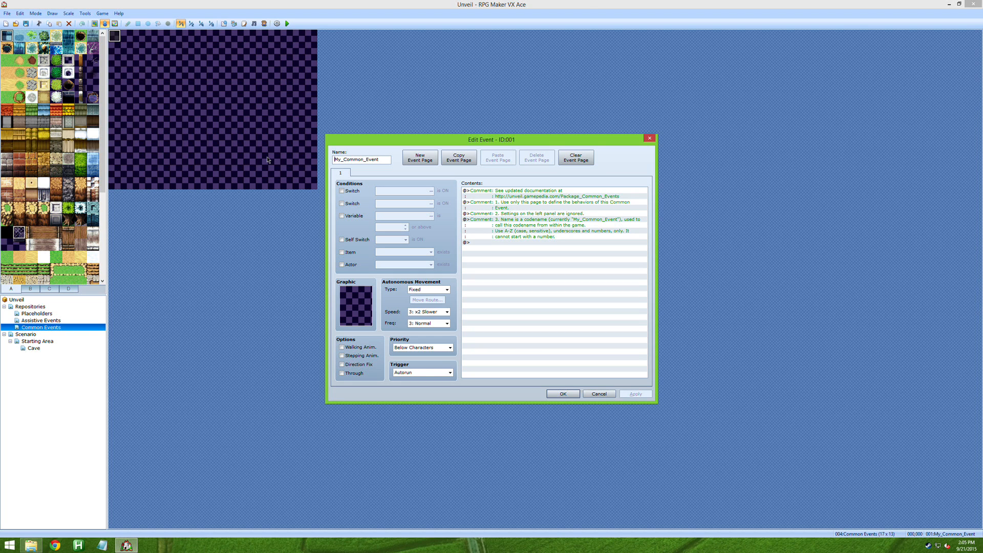
pyautogui.write('Nt')
pyautogui.press('BackSpace')
pyautogui.write('My_Other_Common_Event')
pyautogui.press('Return')
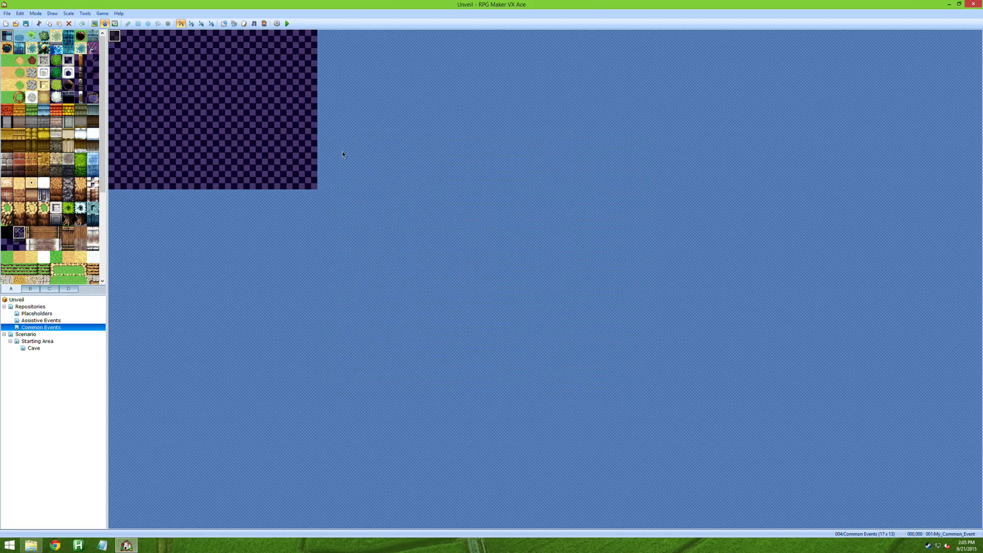
# Switch to the Unveil Wiki in Safari and open the Package Common Events page in a new tab from the Package page
pyautogui.hotkey('ctrl', 'Left')
pyautogui.scroll(-15, 314, 143)
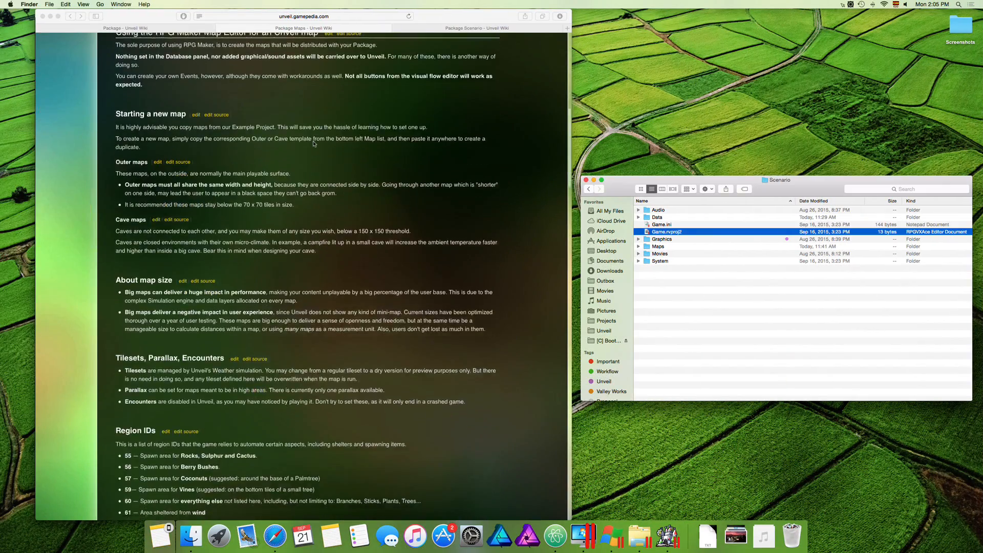
pyautogui.scroll(-20, 315, 143)
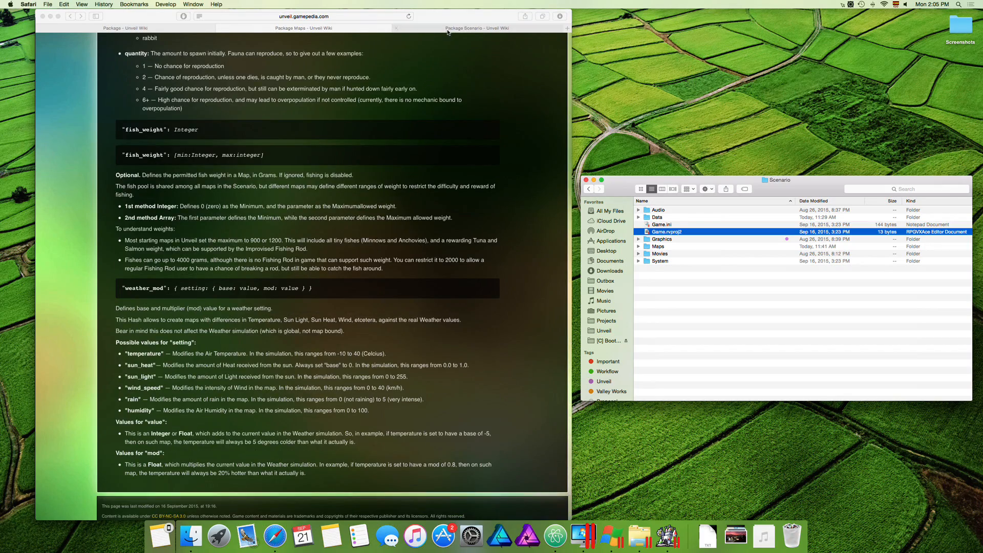
pyautogui.click(409, 28)
pyautogui.click(169, 28)
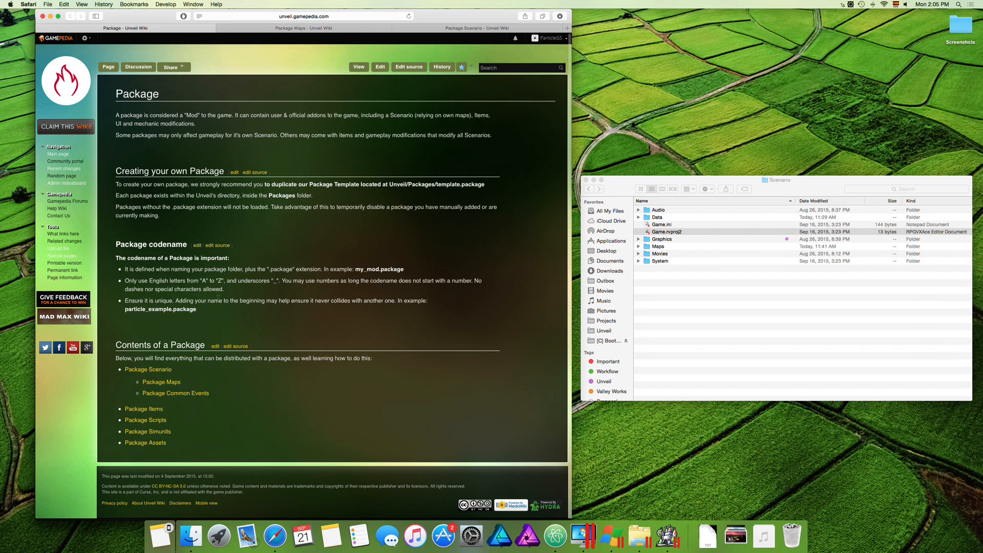
pyautogui.keyDown('super'); pyautogui.click(184, 395); pyautogui.keyUp('super')
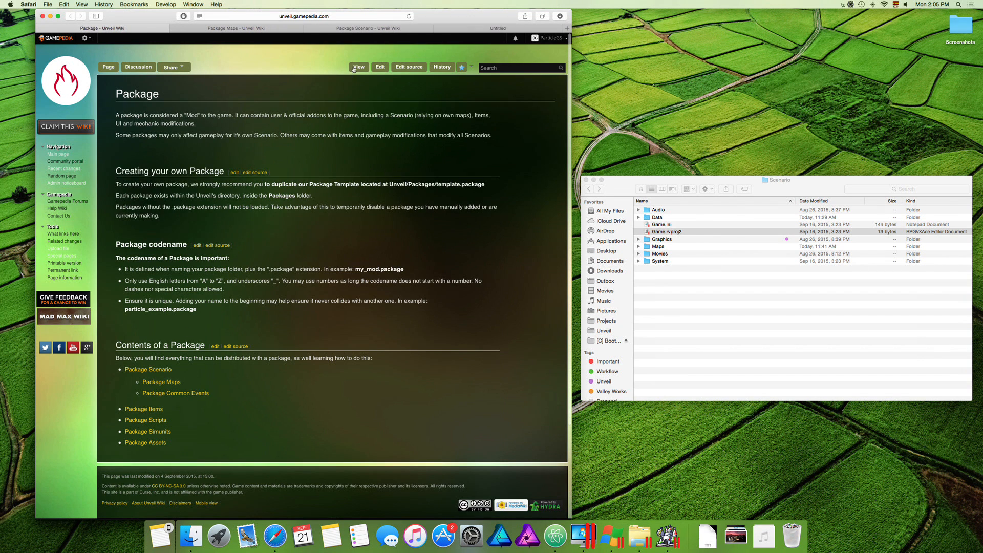
pyautogui.click(487, 29)
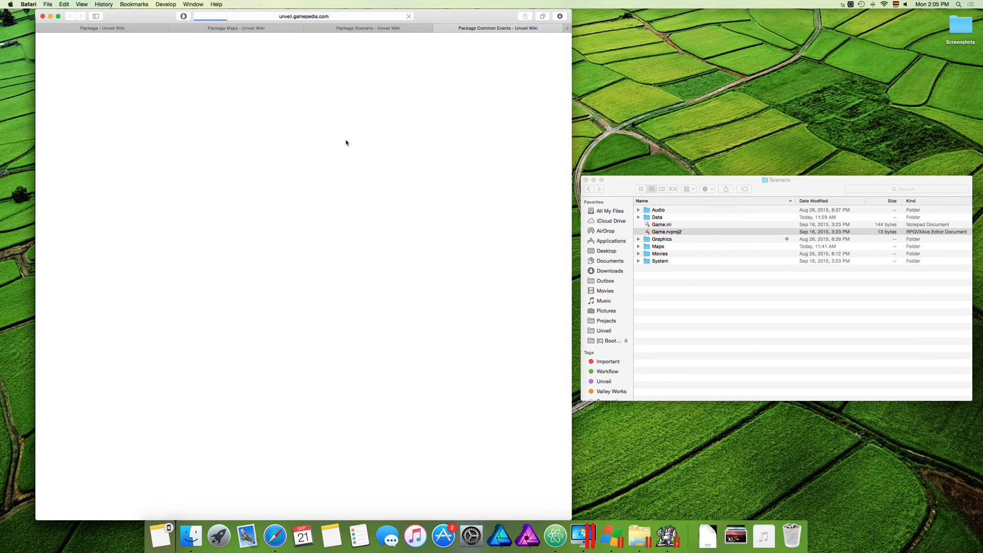
pyautogui.scroll(-5, 359, 215)
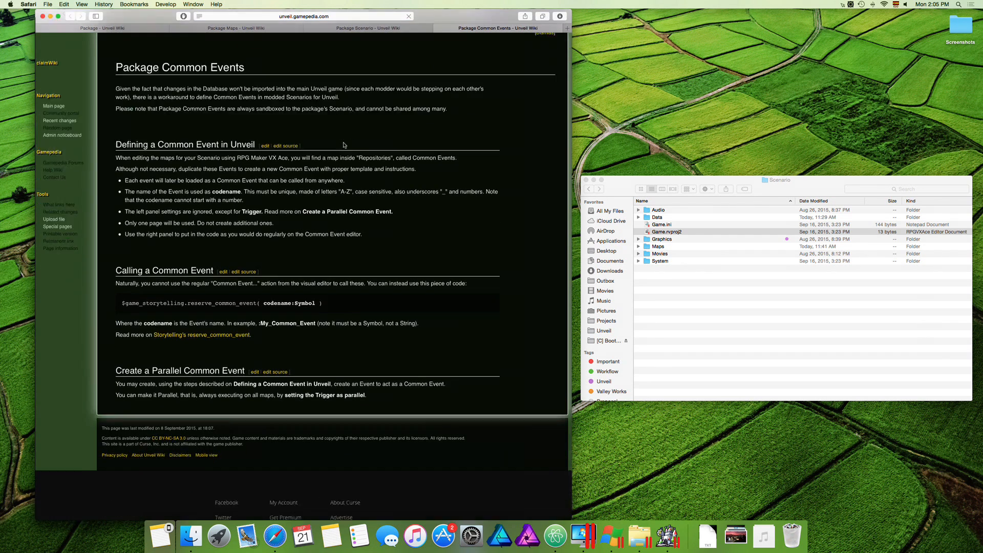
# Highlight the reserve_common_event code and the :My_Common_Event example in the Calling a Common Event section
pyautogui.moveTo(322, 234); pyautogui.dragTo(256, 234)
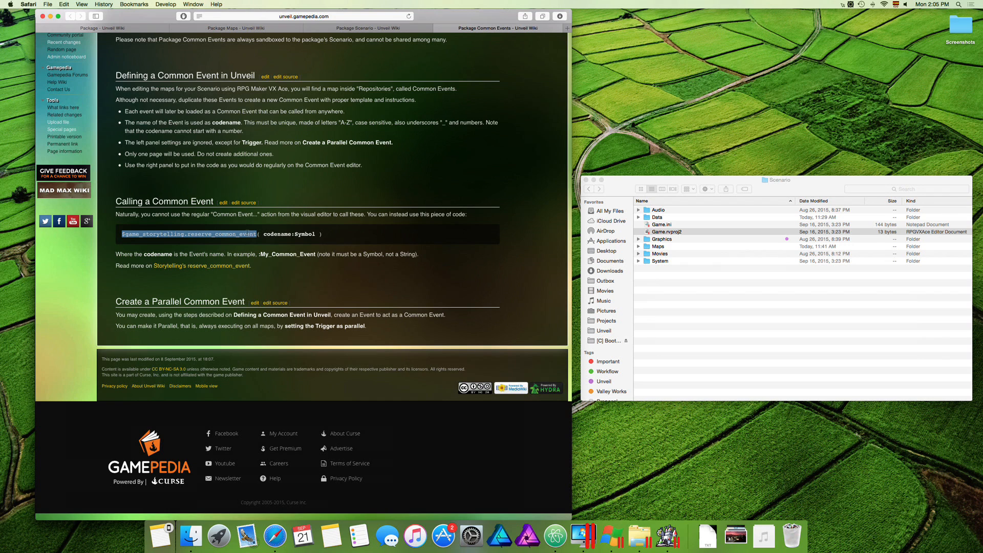
pyautogui.moveTo(262, 234); pyautogui.dragTo(259, 254)
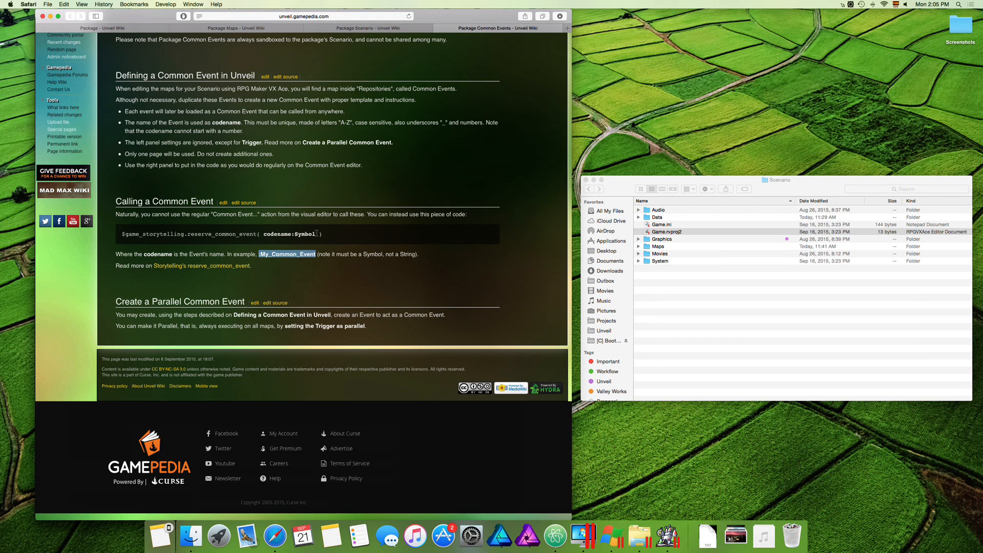
pyautogui.moveTo(322, 234); pyautogui.dragTo(121, 235)
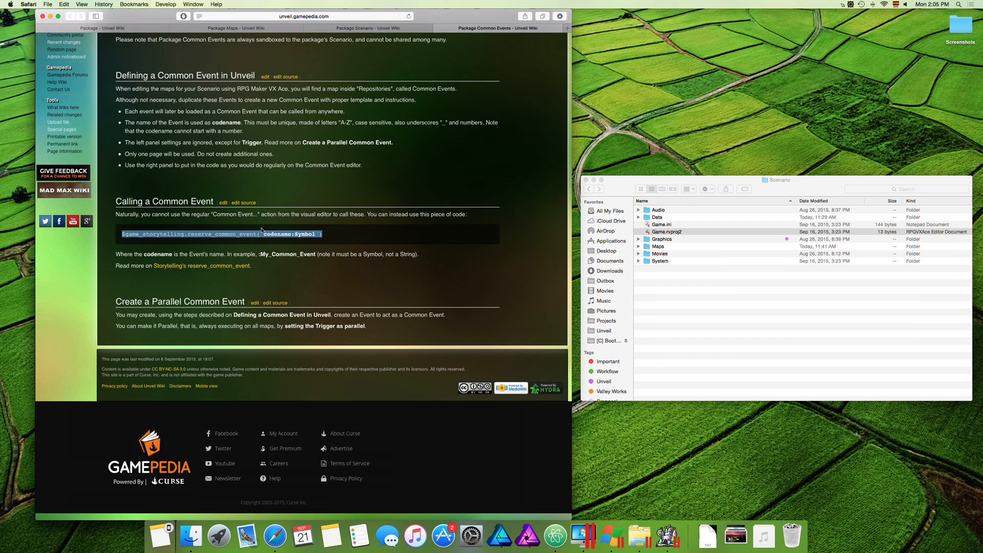
# Return to RPG Maker VX Ace and look at the database's common events list and the My_Common_Event map event
pyautogui.hotkey('ctrl', 'Right')
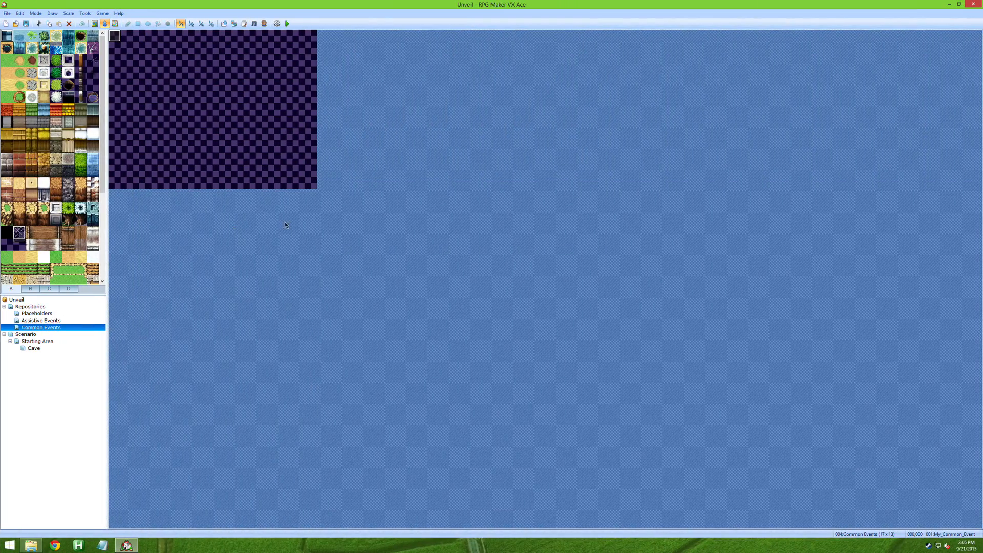
pyautogui.click(224, 24)
pyautogui.moveTo(390, 184); pyautogui.dragTo(396, 278)
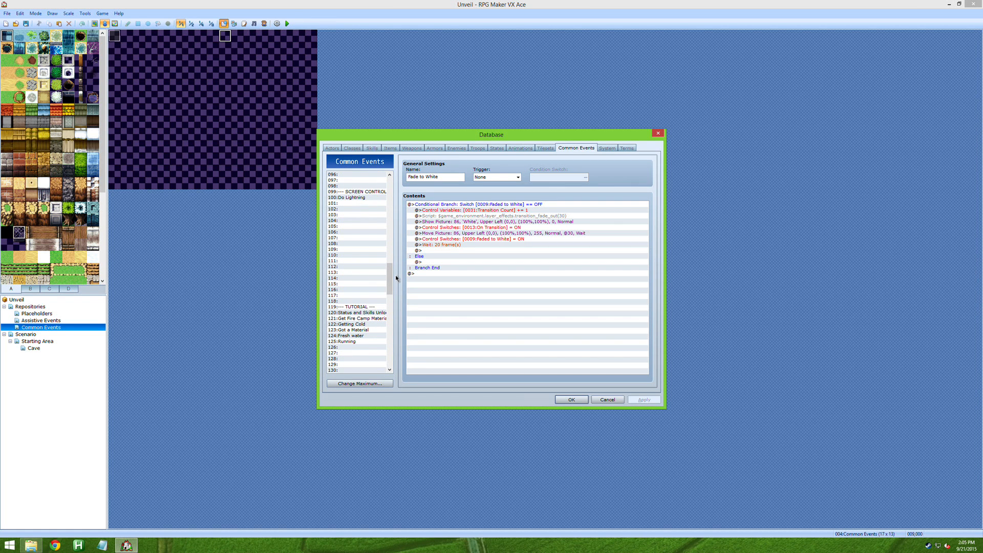
pyautogui.press('Escape')
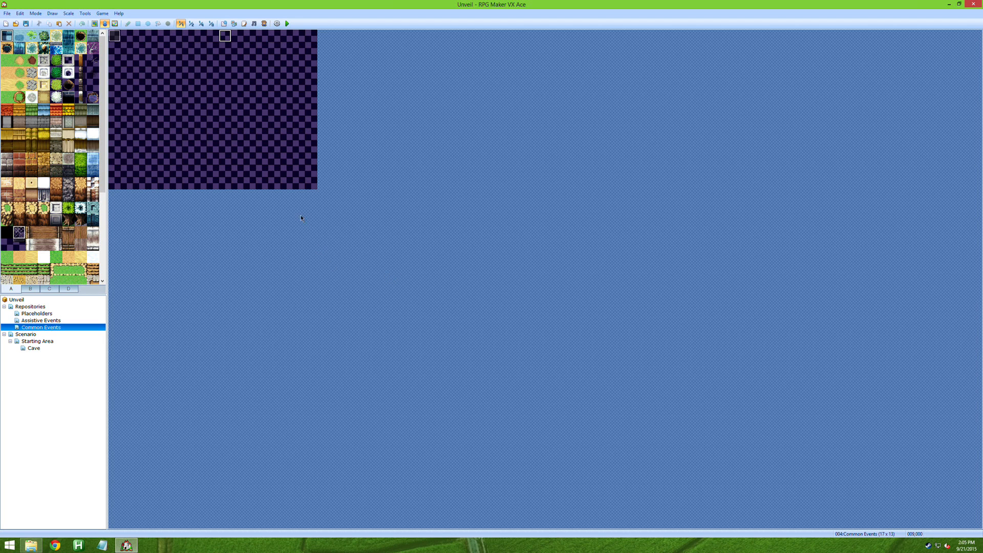
pyautogui.doubleClick(114, 37)
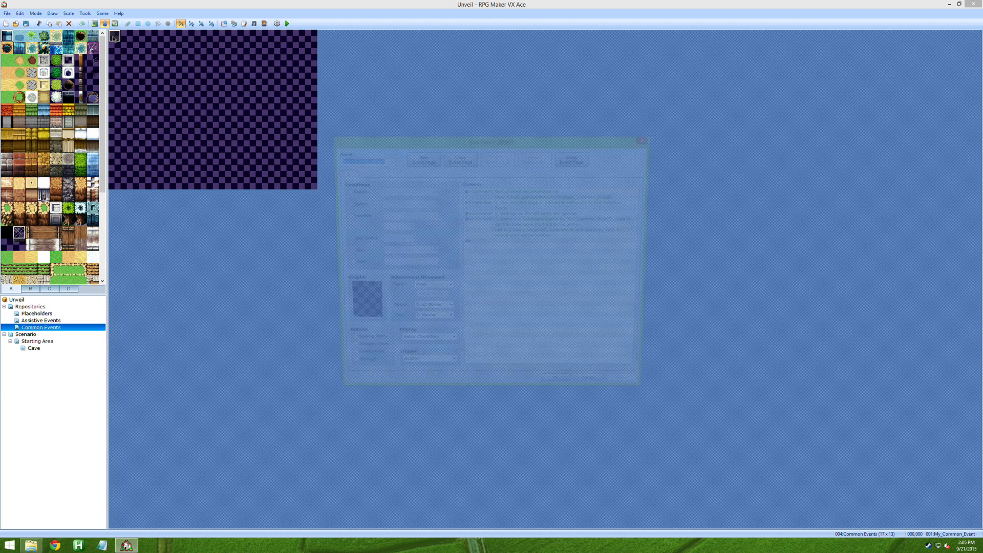
pyautogui.press('Escape')
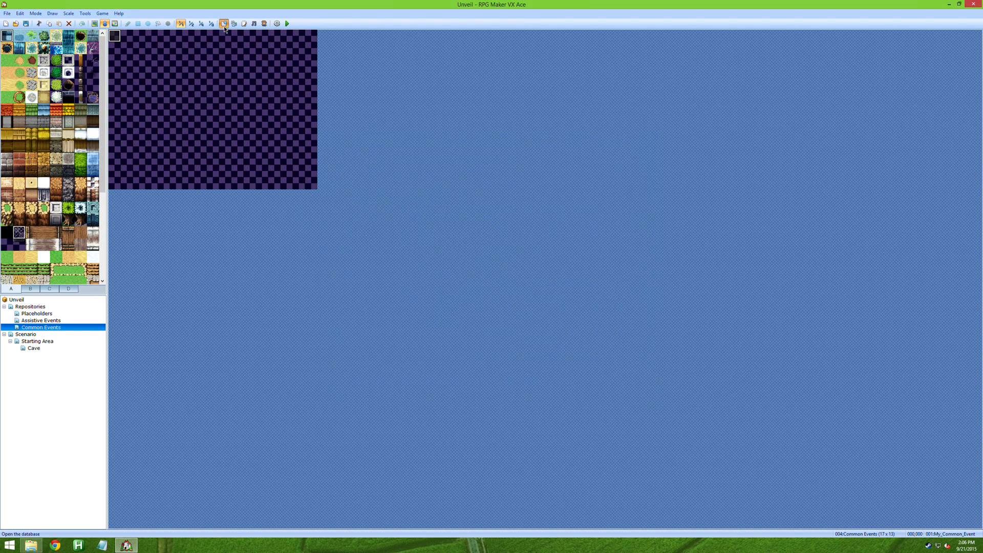
# Inspect the Start Rainy Weather common event and several of the empty slots after it in the database
pyautogui.click(224, 24)
pyautogui.moveTo(388, 186); pyautogui.dragTo(388, 346)
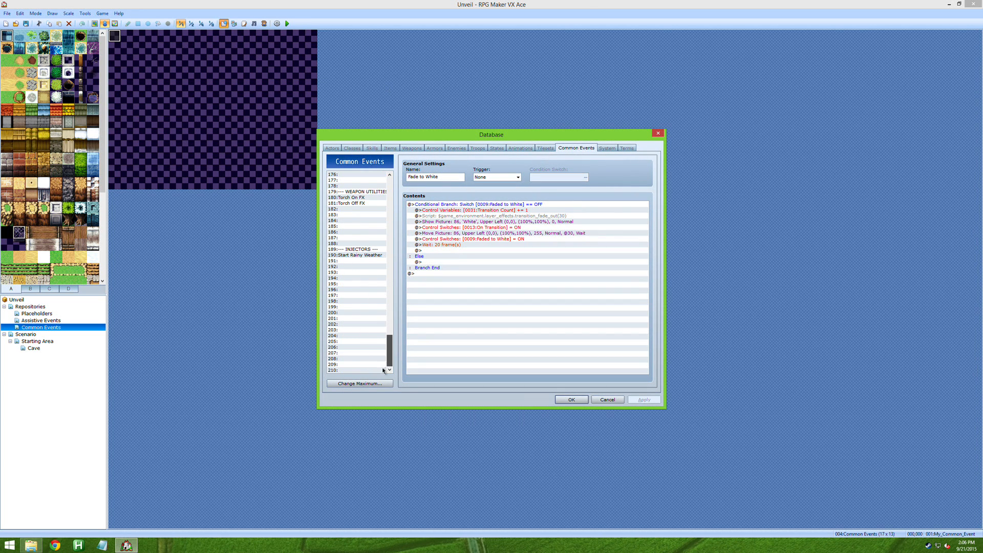
pyautogui.click(358, 312)
pyautogui.click(355, 256)
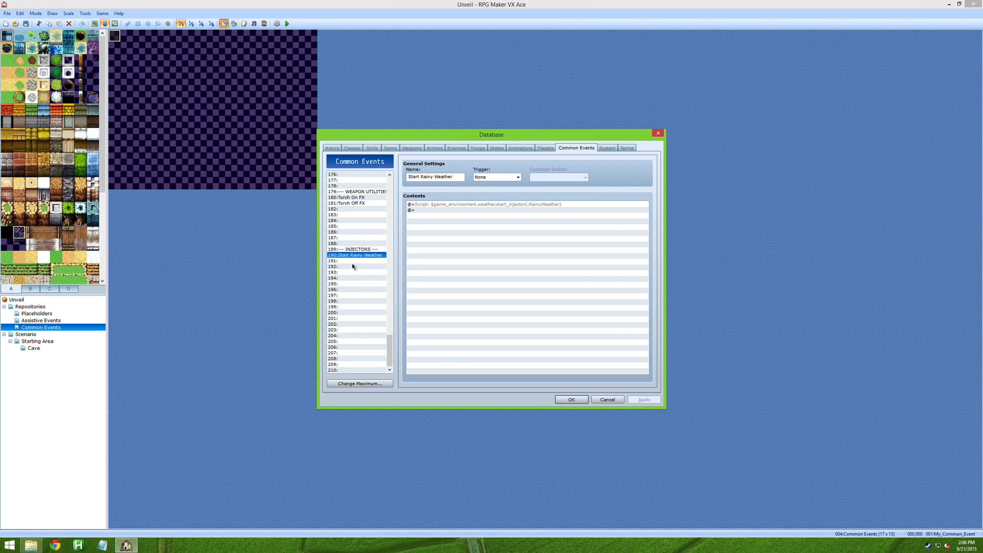
pyautogui.click(352, 262)
pyautogui.click(347, 284)
pyautogui.click(349, 308)
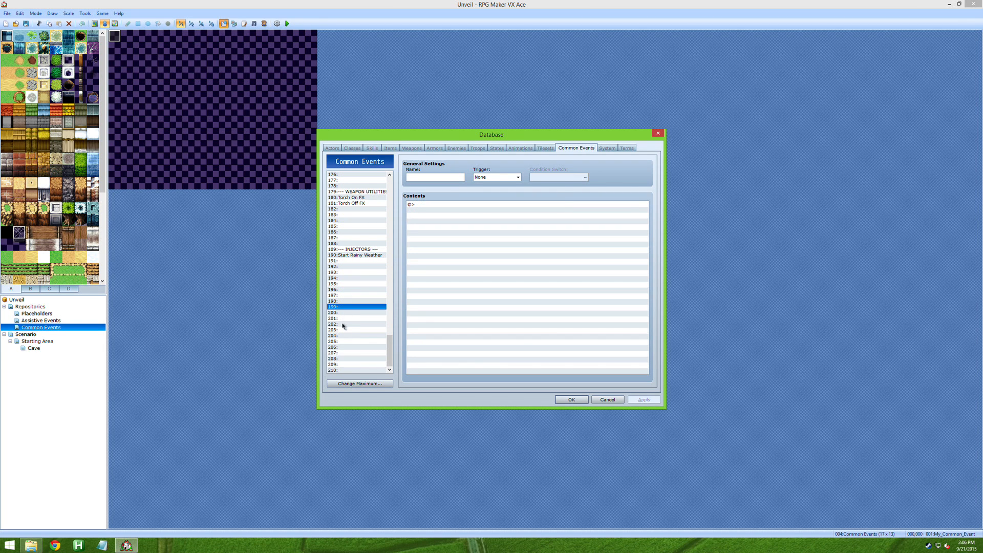
pyautogui.click(344, 325)
pyautogui.click(343, 307)
pyautogui.click(338, 329)
pyautogui.click(345, 313)
pyautogui.press('Escape')
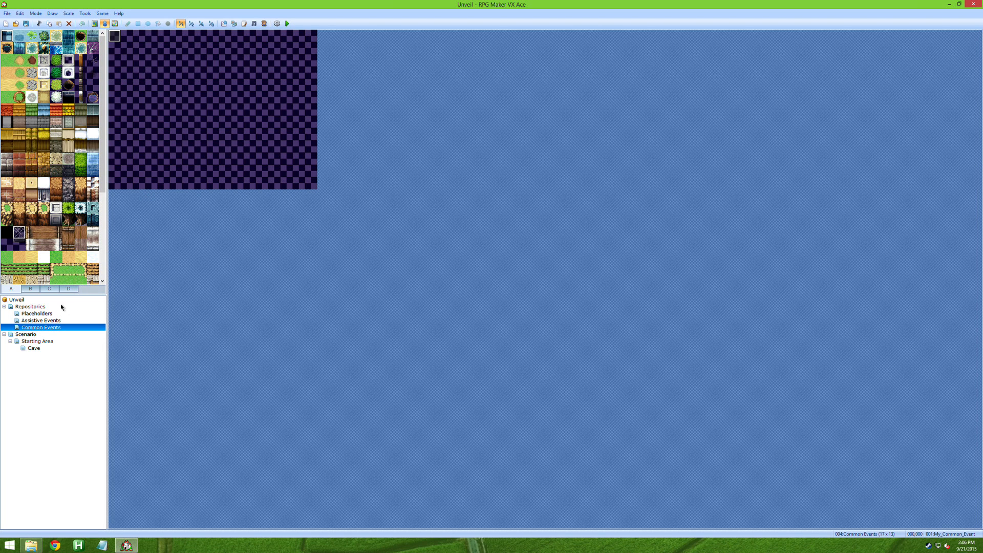
# Paste a copy of My_Common_Event onto the tile directly below the original and open the copy for editing
pyautogui.click(116, 47)
pyautogui.hotkey('ctrl', 'v')
pyautogui.click(117, 38)
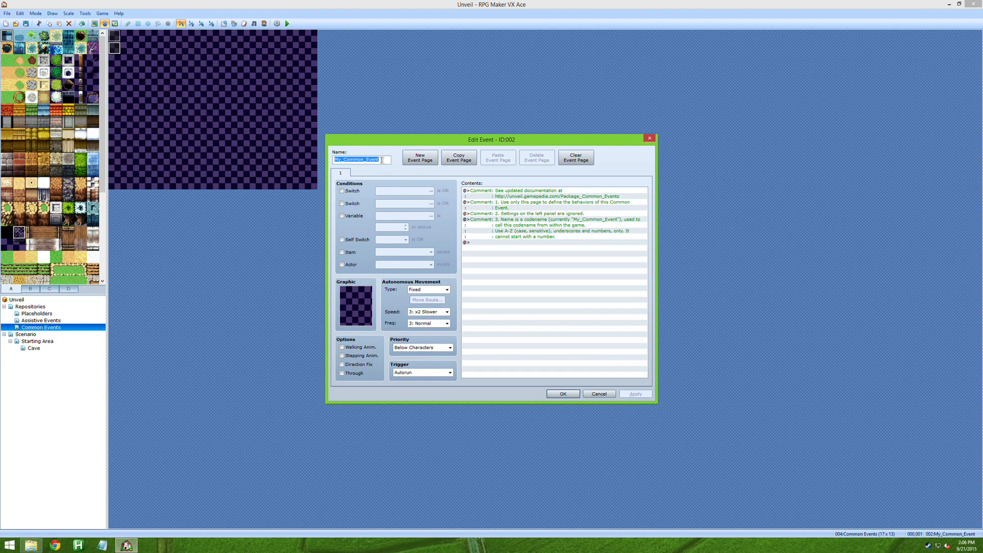
pyautogui.click(335, 173)
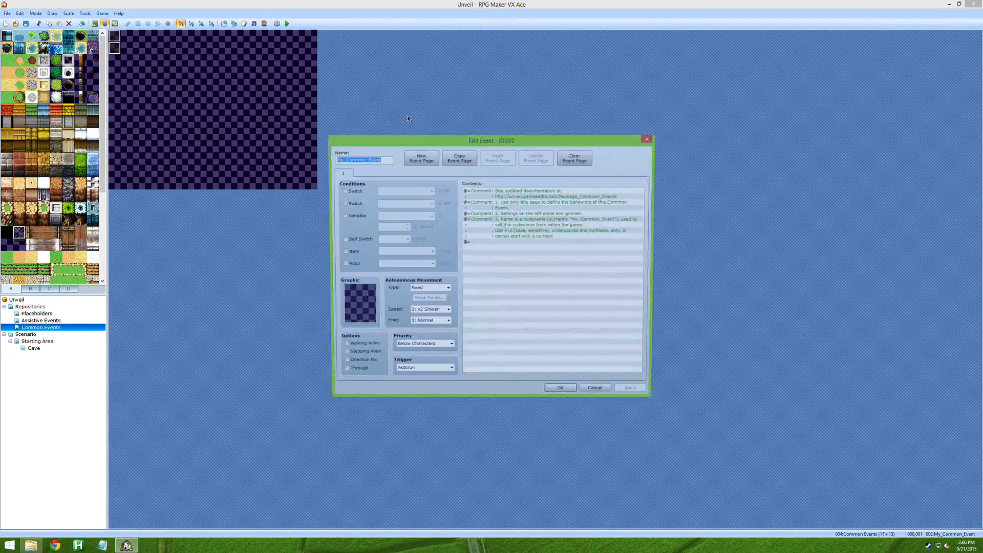
# Start a Script command in the copied event and paste in the wiki's $game_storytelling.reserve_common_event( codename:Symbol ) code
pyautogui.doubleClick(493, 242)
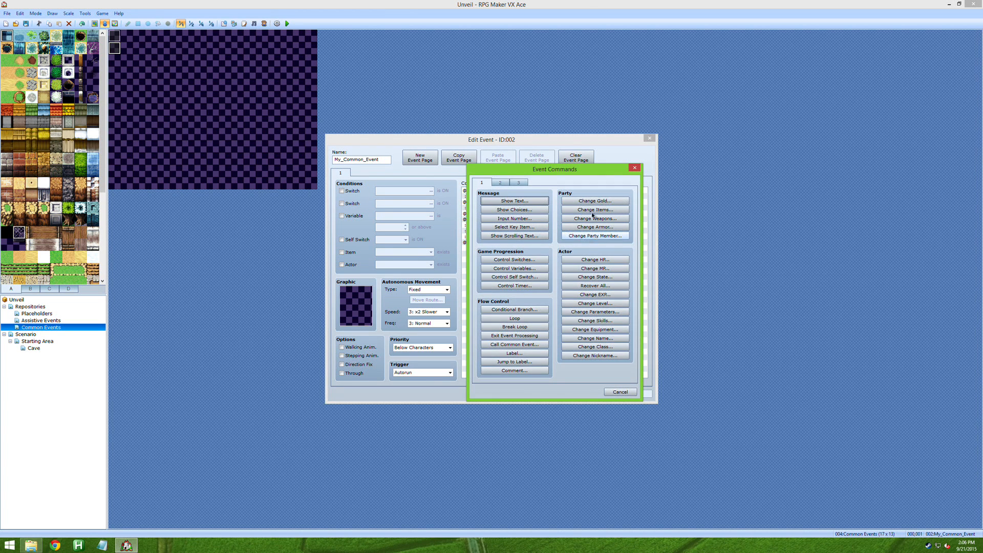
pyautogui.click(521, 183)
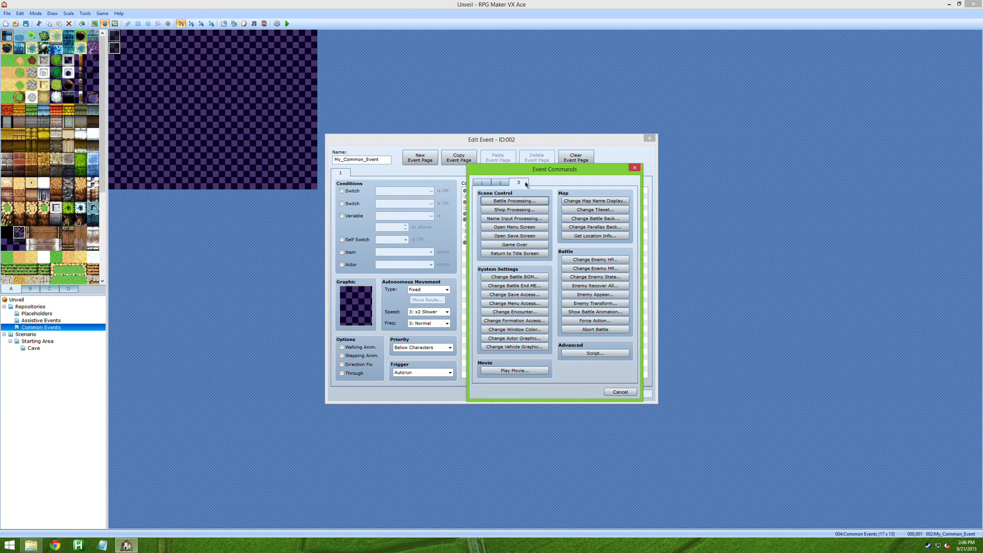
pyautogui.click(586, 353)
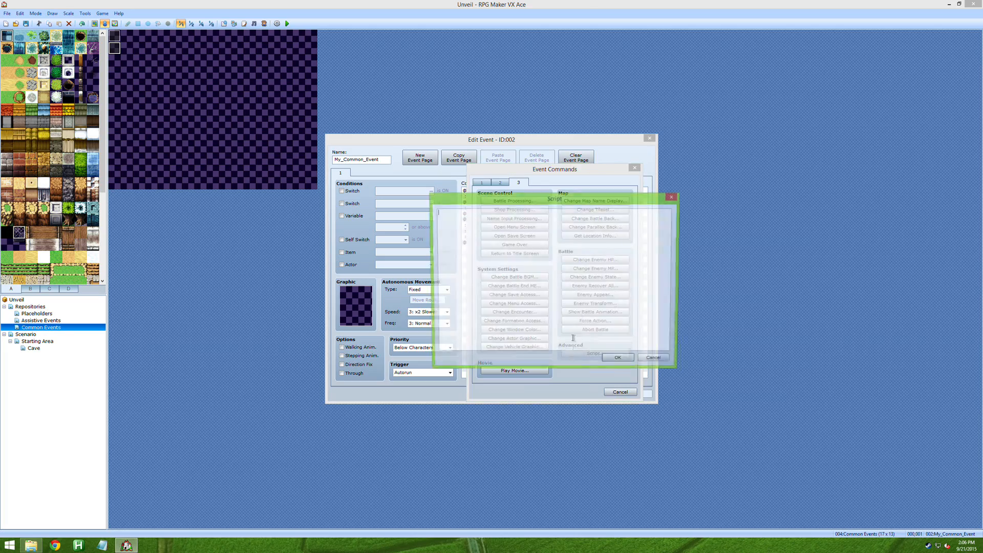
pyautogui.hotkey('ctrl', 'Left')
pyautogui.click(331, 233)
pyautogui.moveTo(331, 233); pyautogui.dragTo(120, 234)
pyautogui.press('super+c')
pyautogui.hotkey('ctrl', 'Right')
pyautogui.hotkey('ctrl', 'v')
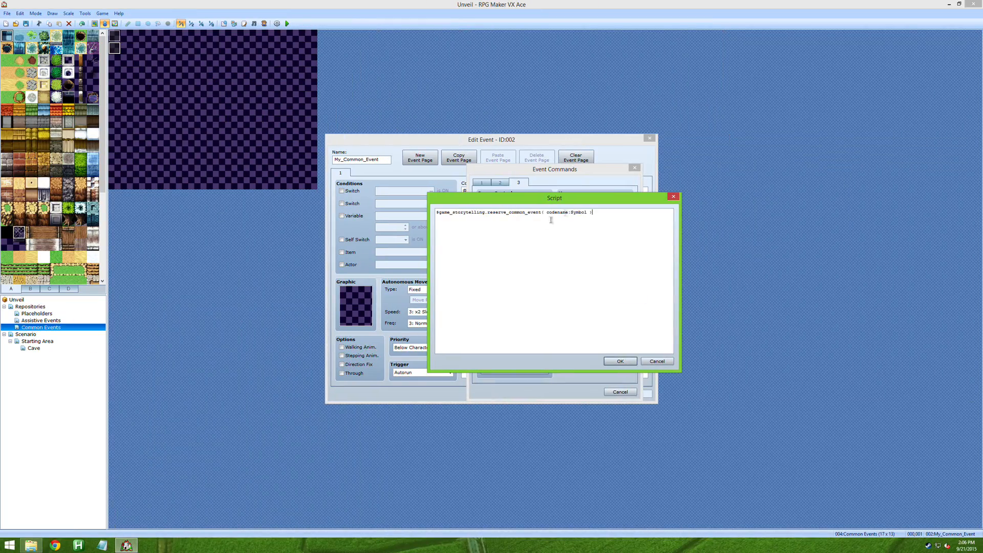
# Replace the script's codename:Symbol argument with :My_Common_Event, and discard the Script command
pyautogui.doubleClick(552, 212)
pyautogui.write('1')
pyautogui.write(':M')
pyautogui.write('y_Common')
pyautogui.write('_Event')
pyautogui.hotkey('ctrl', 'a')
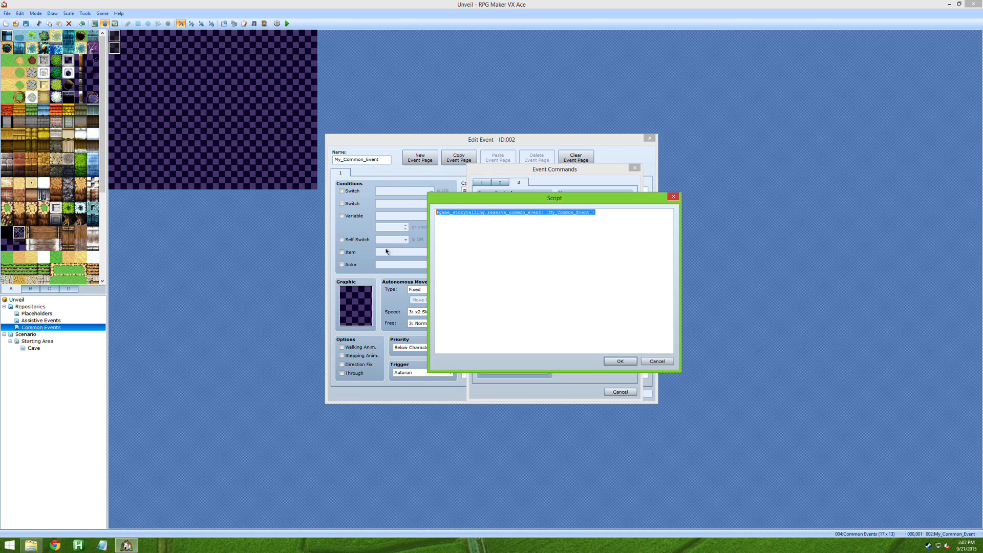
pyautogui.press('Escape')
pyautogui.press('Escape')
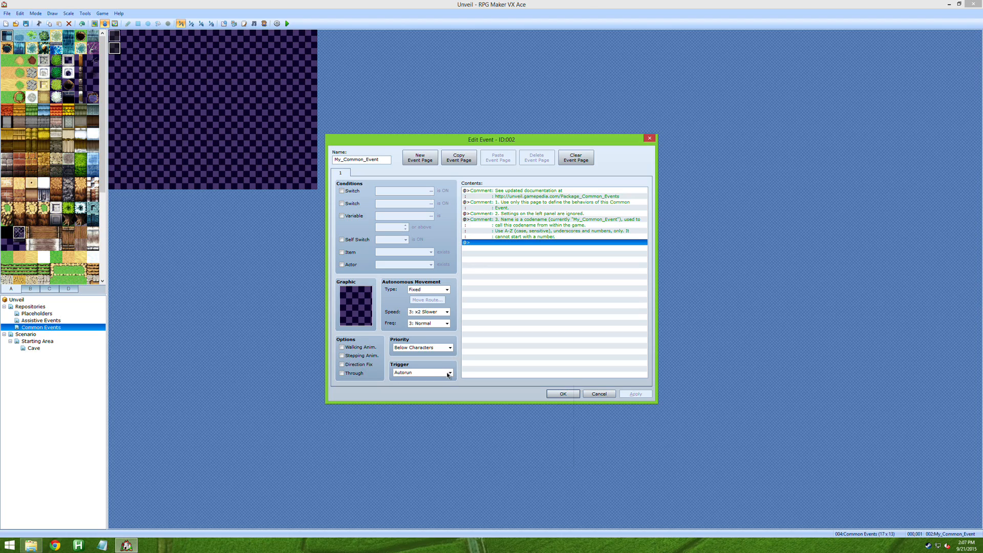
# Switch to the wiki in Safari and highlight the Create a Parallel Common Event heading
pyautogui.moveTo(447, 374)
pyautogui.hotkey('ctrl', 'Left')
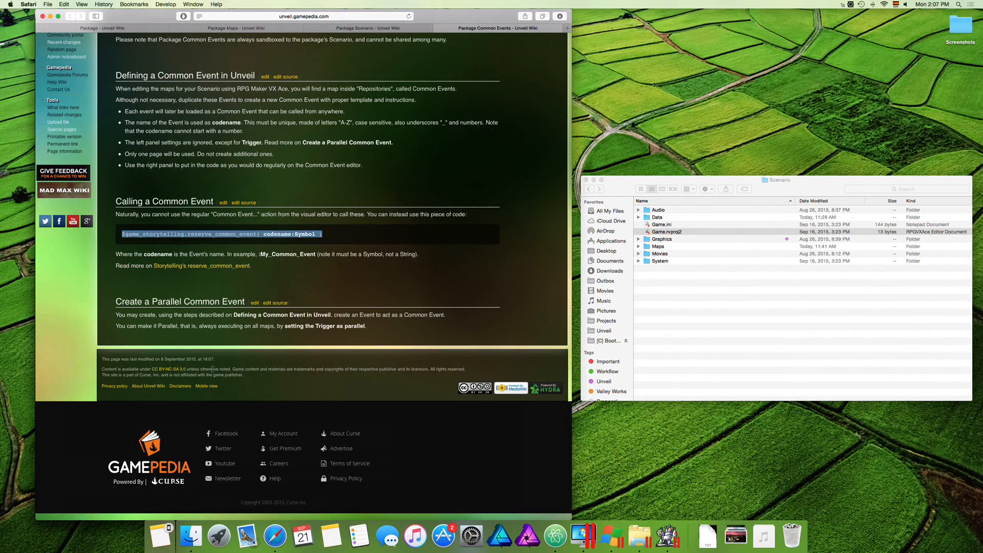
pyautogui.moveTo(106, 302); pyautogui.dragTo(328, 304)
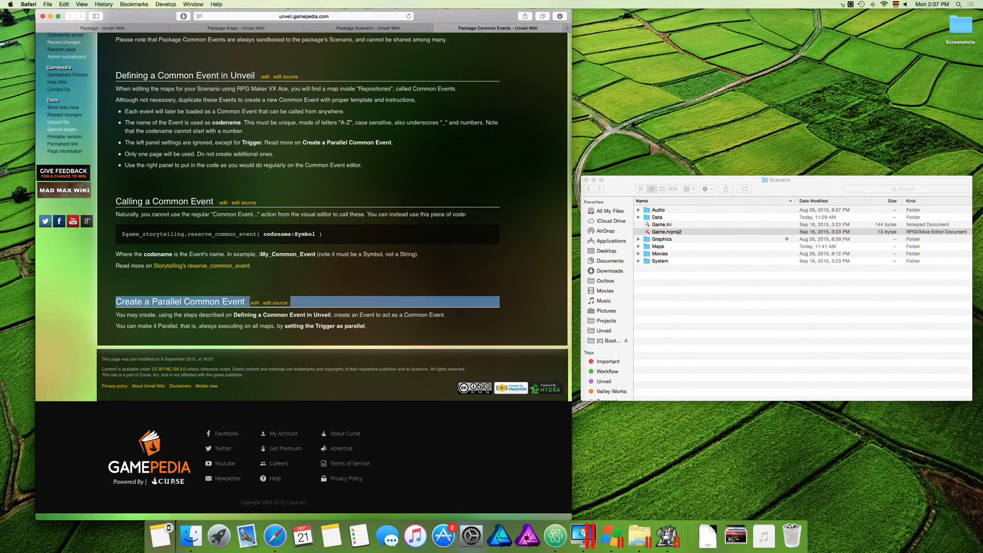
# Switch back to RPG Maker VX Ace and view the Trigger options of the copied event
pyautogui.click(282, 323)
pyautogui.hotkey('ctrl', 'Right')
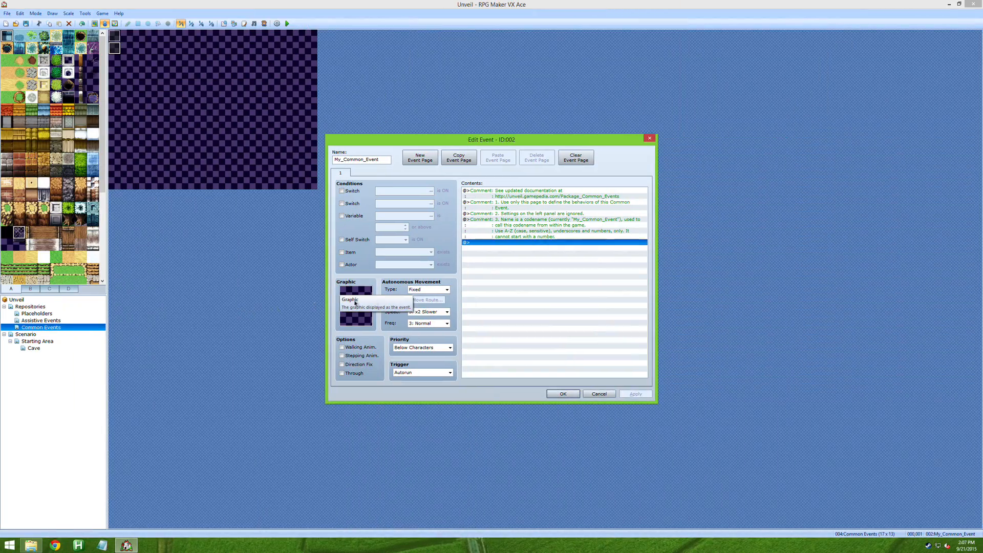
pyautogui.click(449, 372)
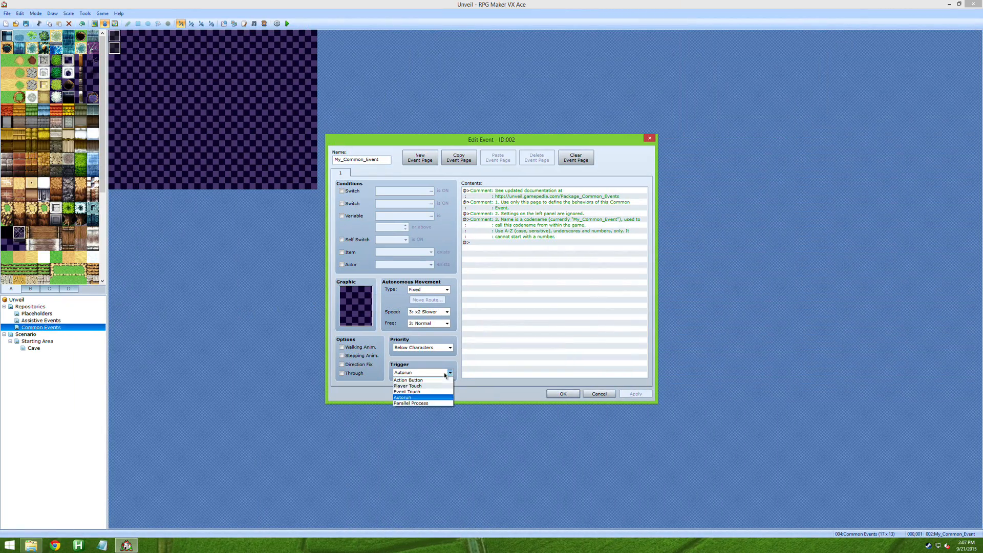
pyautogui.click(435, 406)
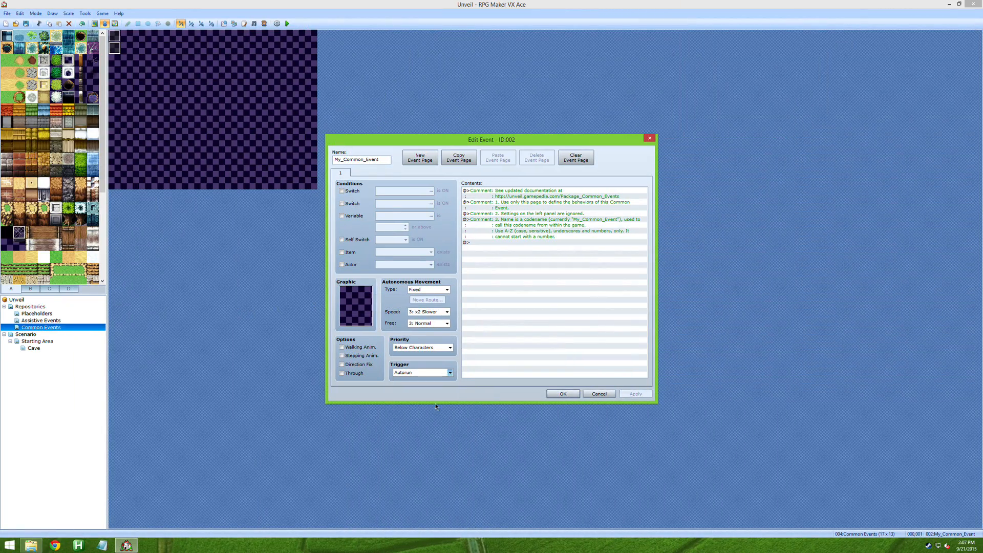
# Add the suffix _2 to the copied event's name and save the event
pyautogui.doubleClick(385, 159)
pyautogui.click(385, 159)
pyautogui.write('_2')
pyautogui.click(563, 394)
# Delete the copied event directly below My_Common_Event on the Common Events map
pyautogui.click(114, 37)
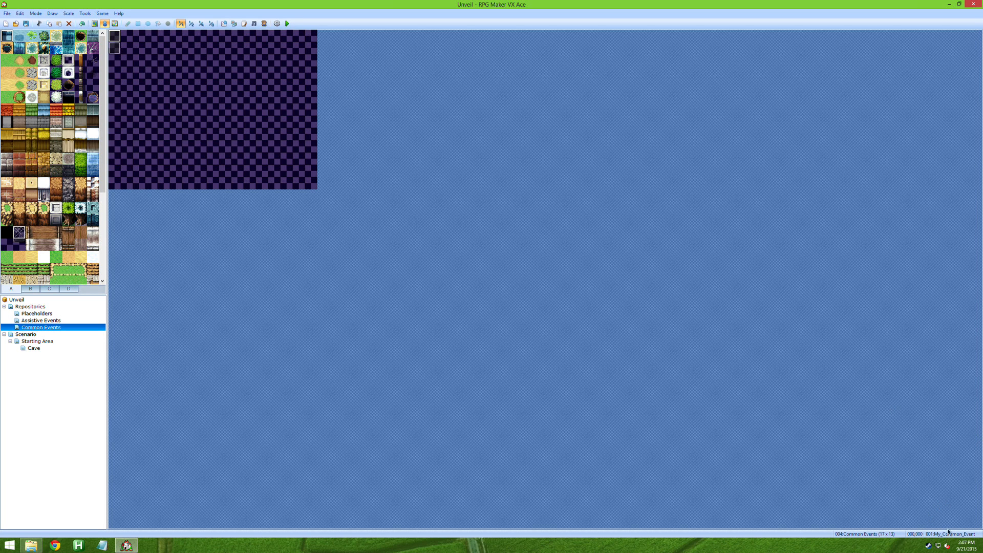
pyautogui.click(115, 48)
pyautogui.press('Delete')
# Look through the Placeholders, Assistive Events and Common Events maps, and open the Starting Area map
pyautogui.hotkey('ctrl', 'Left')
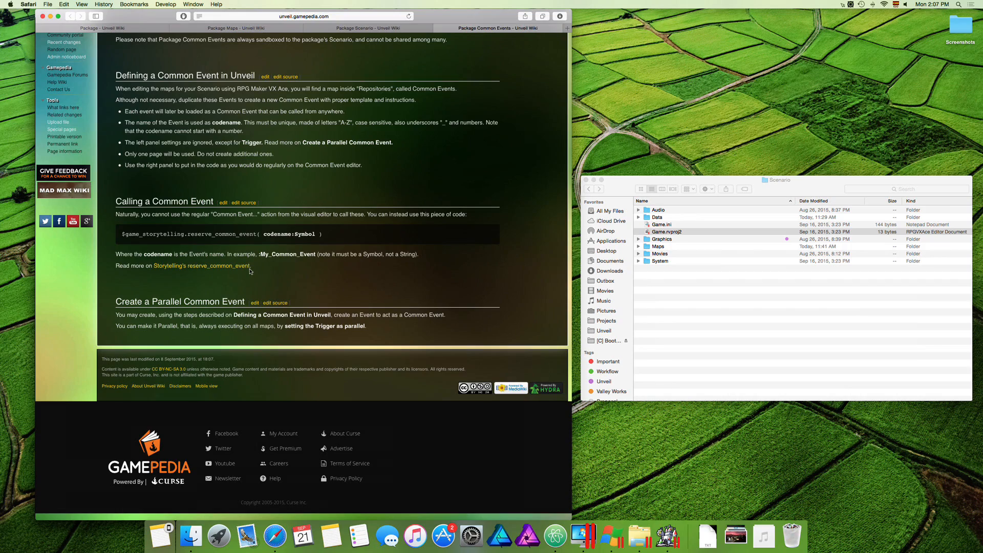
pyautogui.hotkey('ctrl', 'Right')
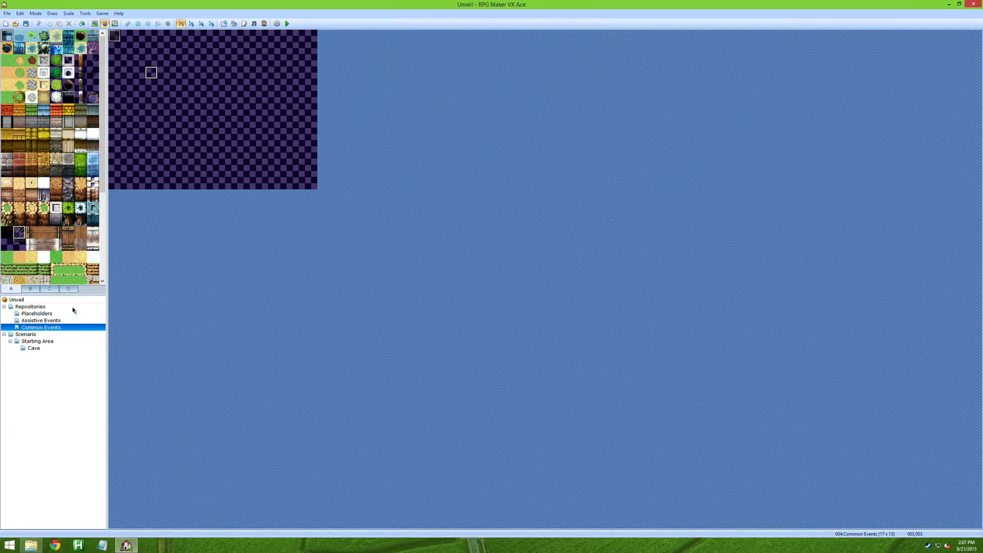
pyautogui.click(72, 313)
pyautogui.click(67, 320)
pyautogui.click(65, 328)
pyautogui.click(56, 342)
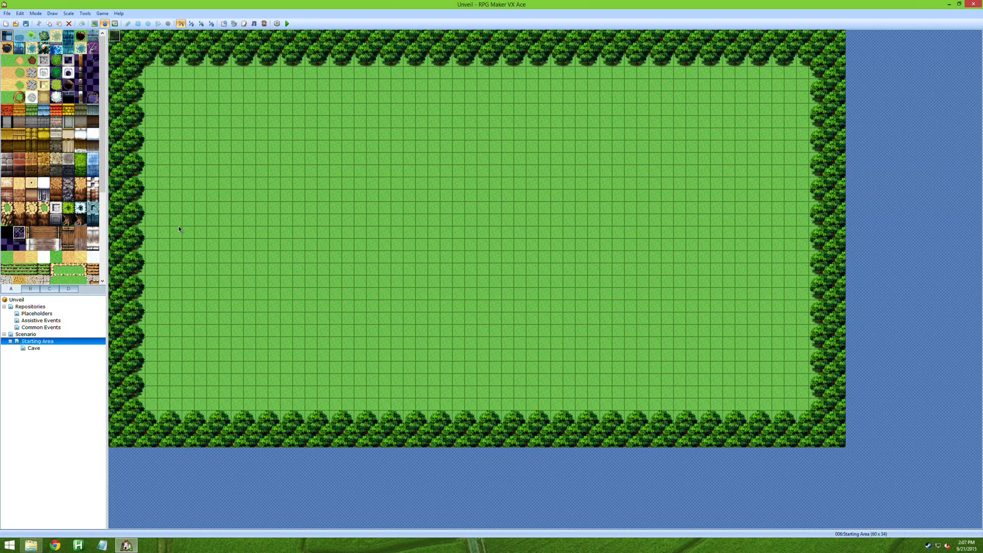
# Check the ME list in the Sound Test and close it
pyautogui.click(254, 23)
pyautogui.click(481, 196)
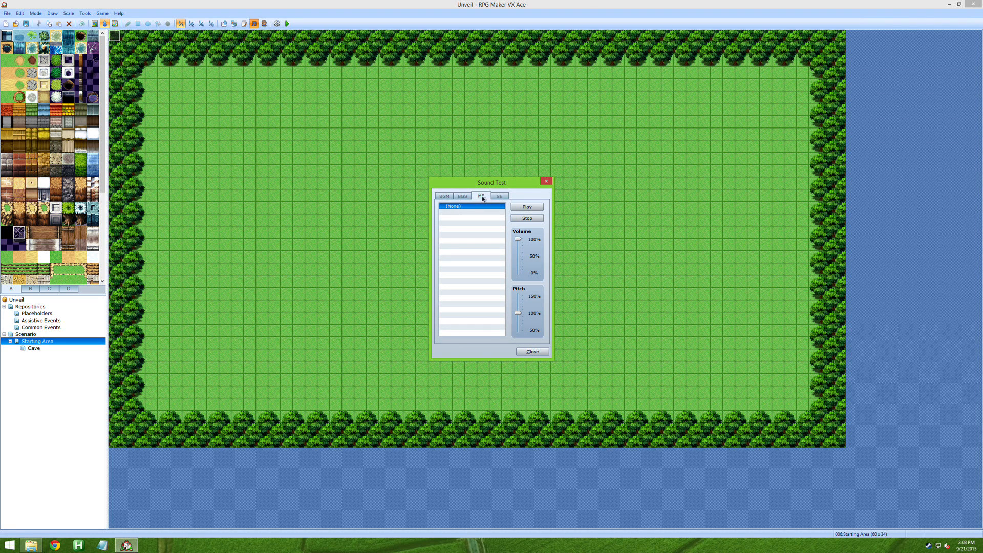
pyautogui.click(545, 182)
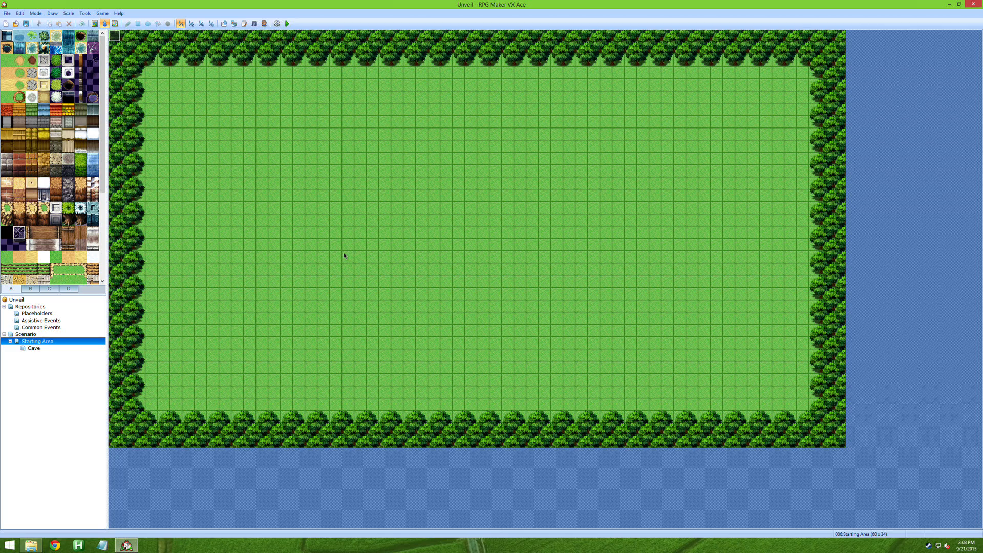
# Switch to Finder, go up to the particle_my_awesome_mod.package folder and look at its Items folder
pyautogui.hotkey('ctrl', 'Left')
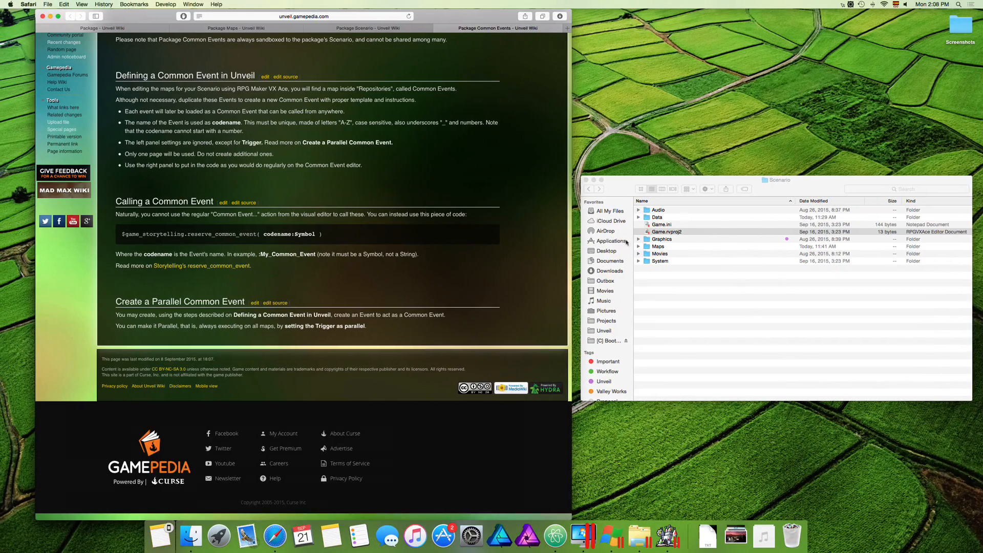
pyautogui.click(664, 248)
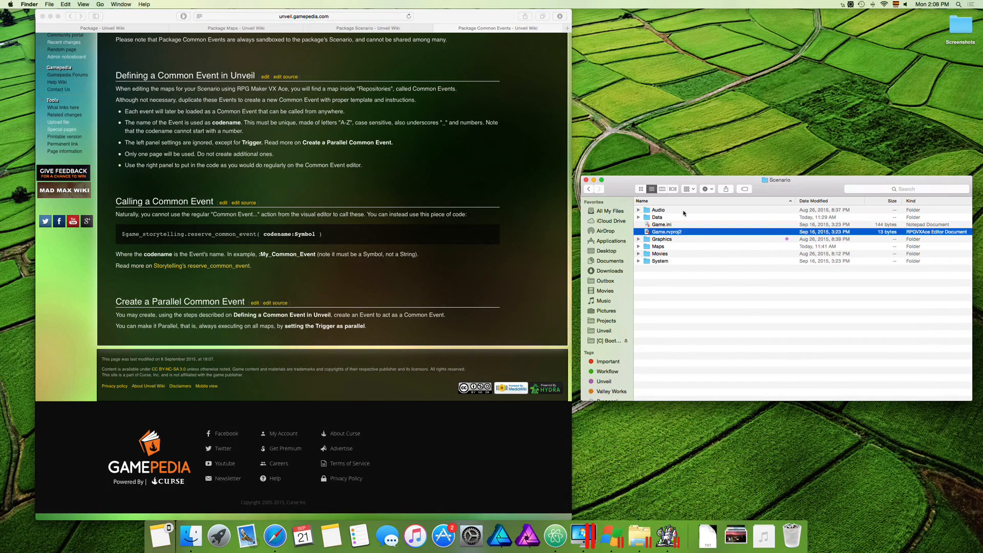
pyautogui.hotkey('ctrl', 'Right')
pyautogui.hotkey('ctrl', 'Left')
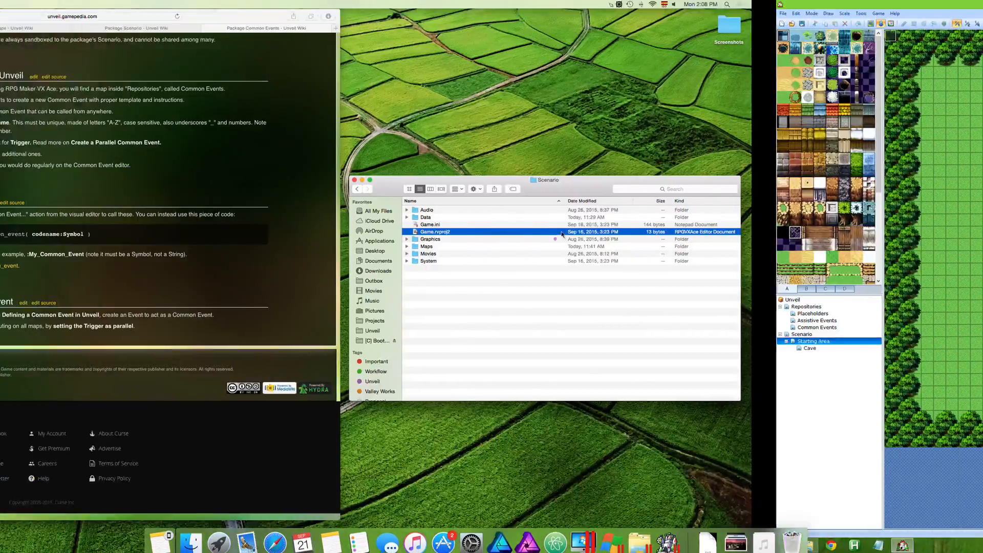
pyautogui.press('super+Up')
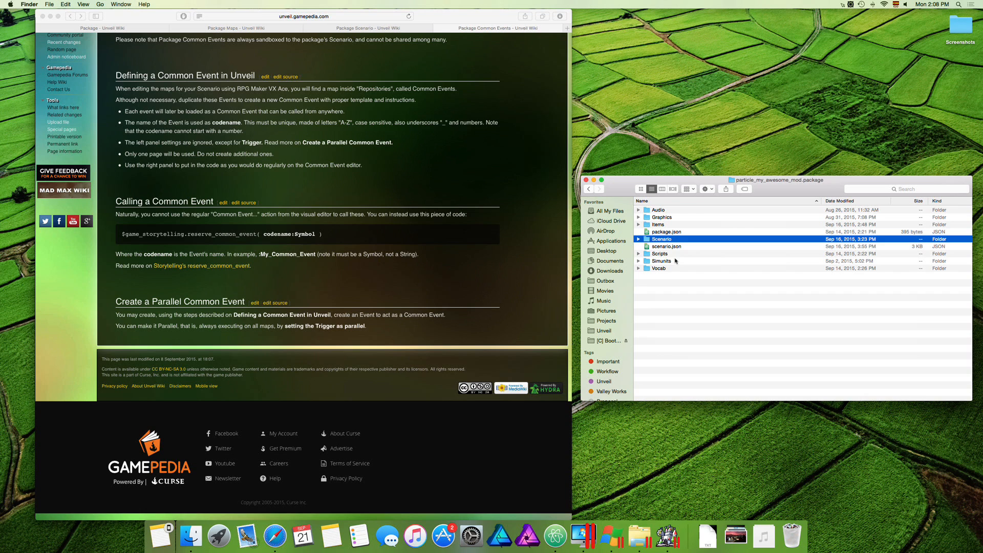
pyautogui.click(639, 225)
pyautogui.click(639, 225)
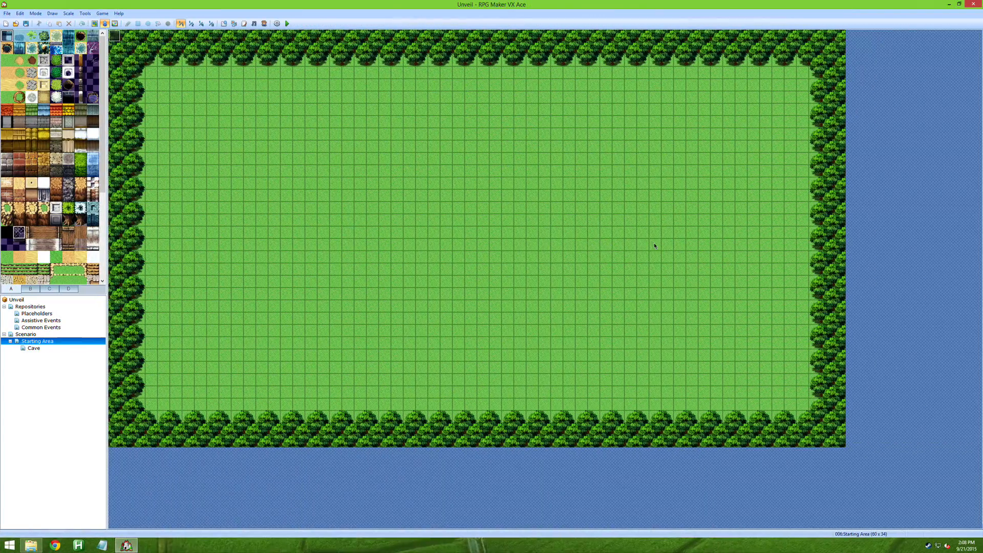
# Switch to RPG Maker VX Ace, try painting small patches of dark water tiles on the Starting Area map, and undo them
pyautogui.click(6, 48)
pyautogui.click(94, 23)
pyautogui.moveTo(373, 171); pyautogui.dragTo(385, 164)
pyautogui.moveTo(373, 195); pyautogui.dragTo(386, 195)
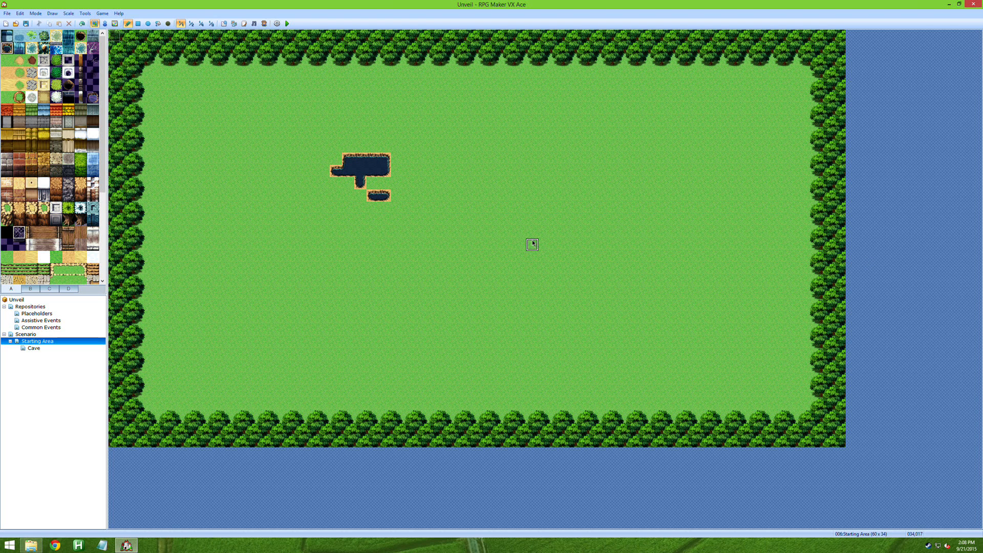
pyautogui.hotkey('ctrl', 'z')
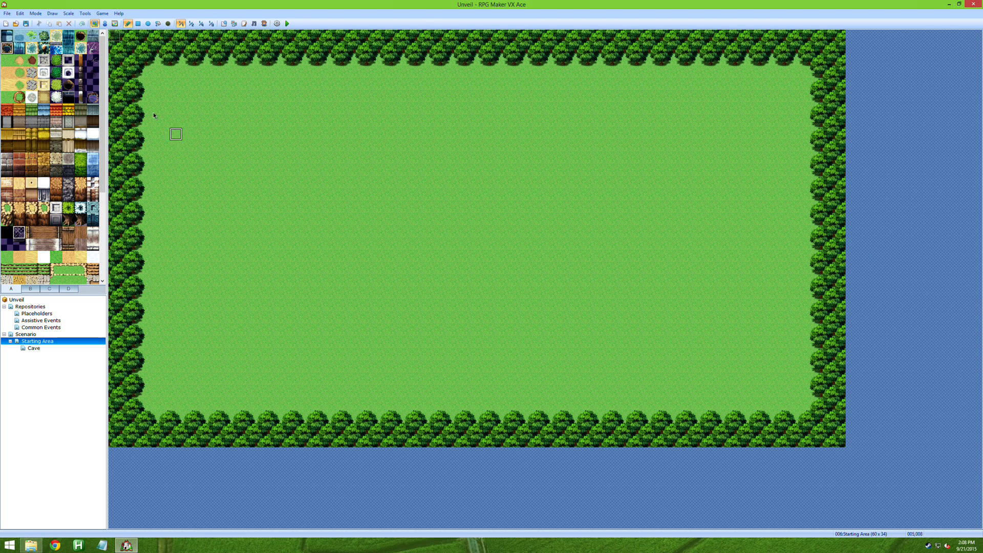